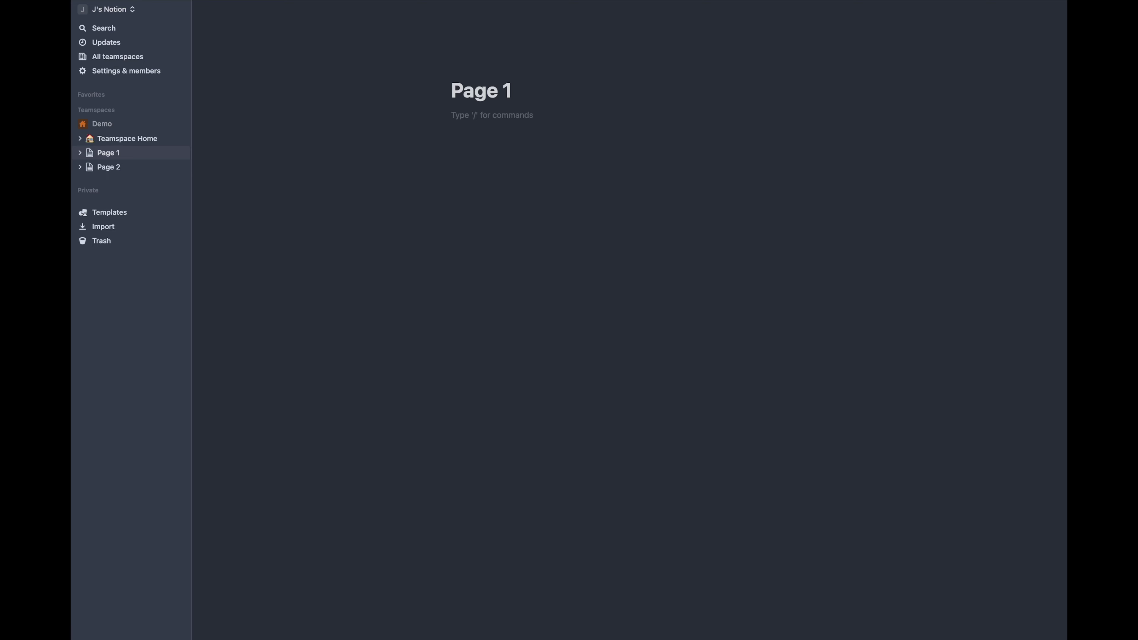
# Step: Create a subpage titled "Page 3" inside Page 1 and go back to Page 1
pyautogui.write('/pag')
pyautogui.press('Return')
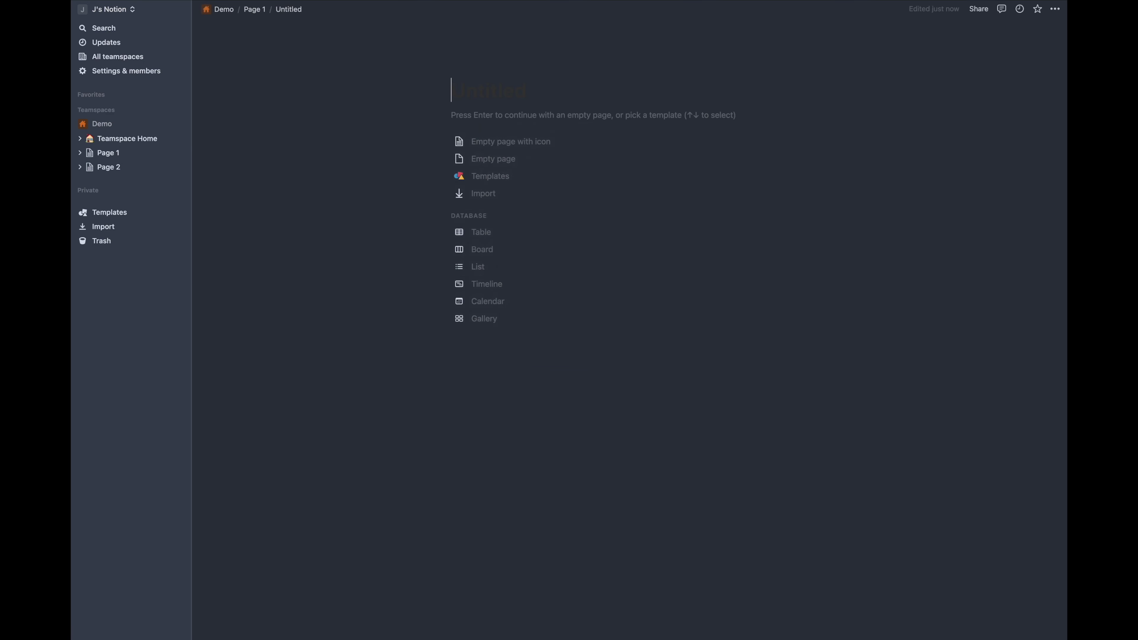
pyautogui.write('Page 3')
pyautogui.press('Return')
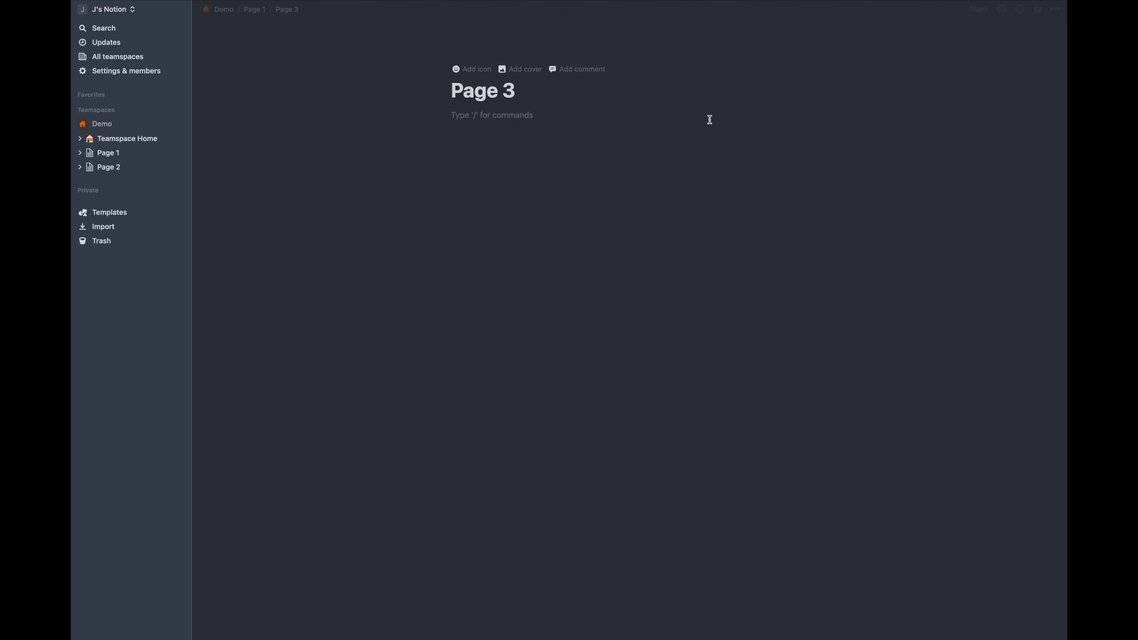
pyautogui.click(252, 11)
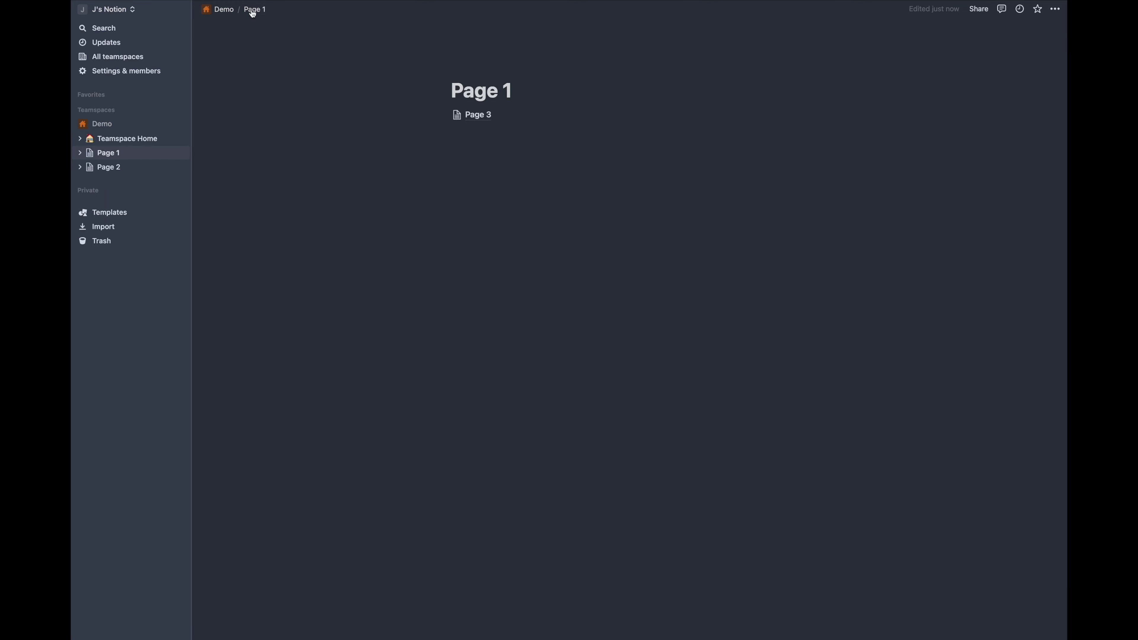
# Step: Insert a two-column layout on Page 1 and fill it with the texts "Column 1" and "Column 2"
pyautogui.click(501, 146)
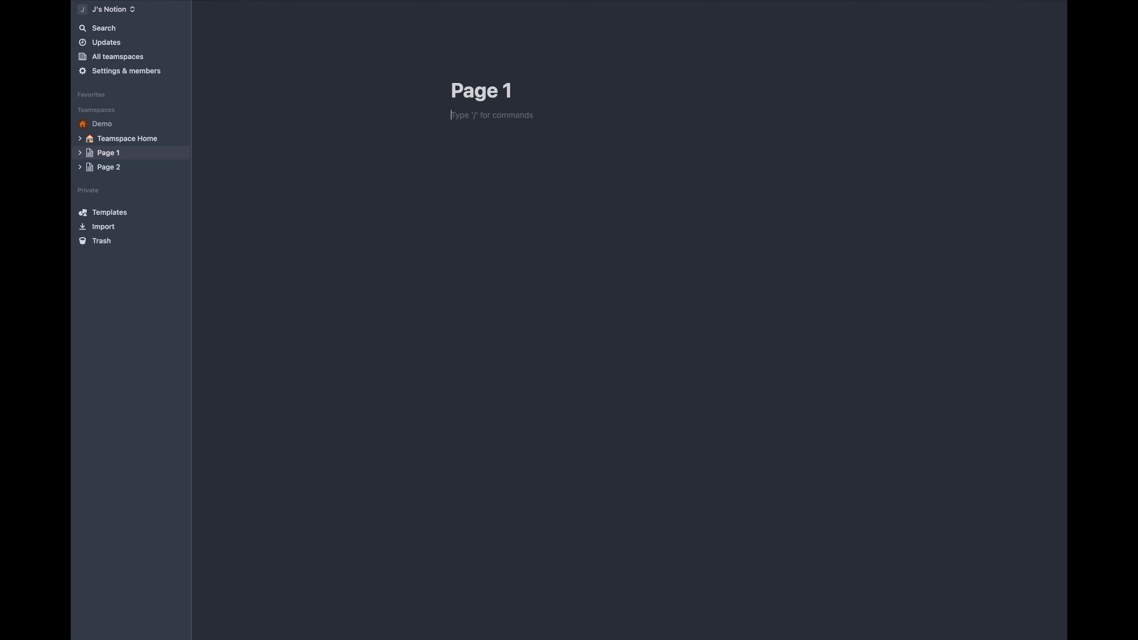
pyautogui.write('/colum')
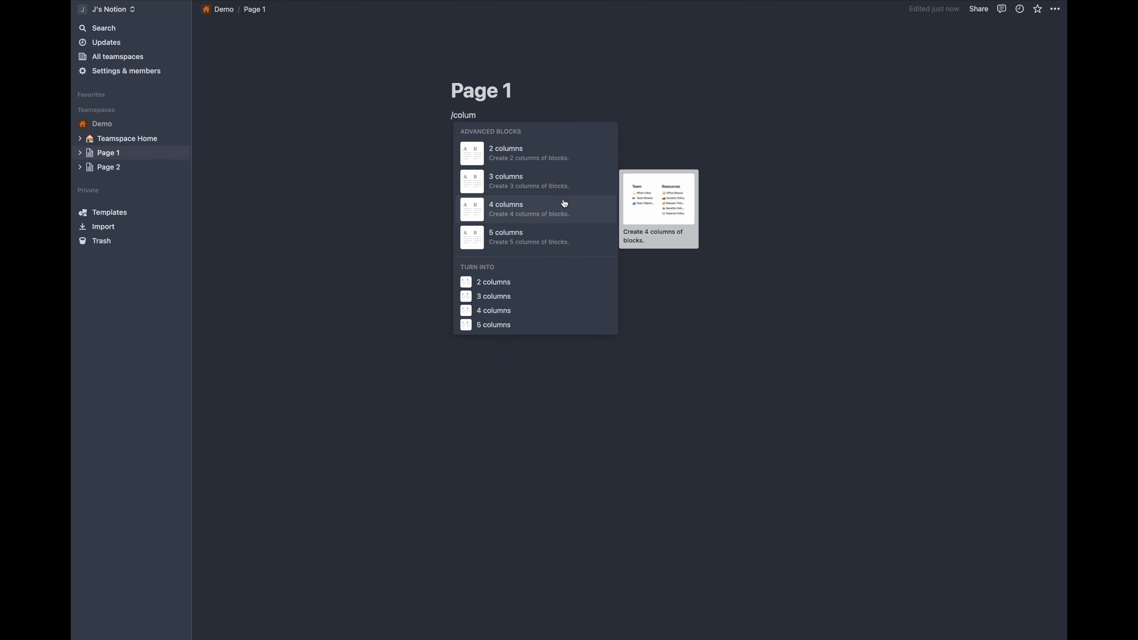
pyautogui.click(518, 148)
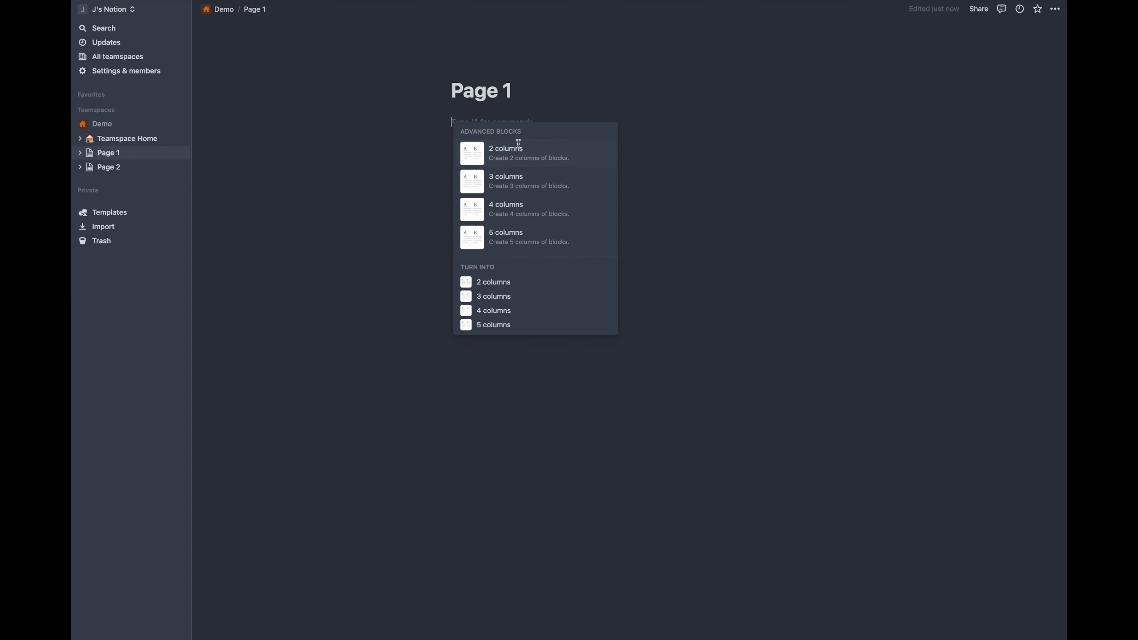
pyautogui.write('Column 1')
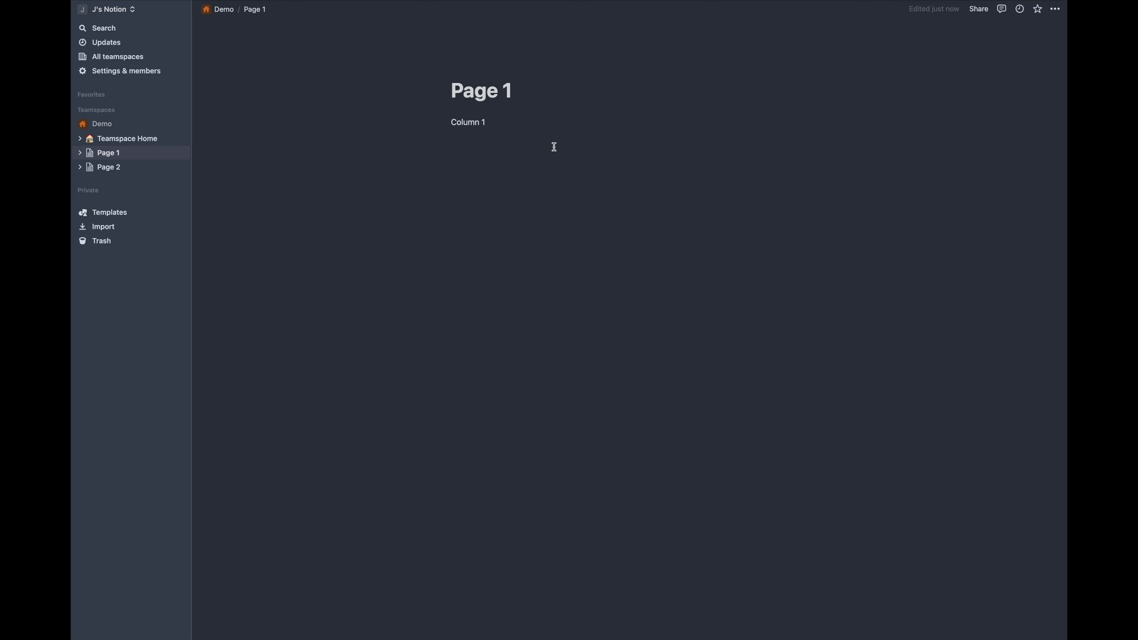
pyautogui.click(726, 123)
pyautogui.write('Colu')
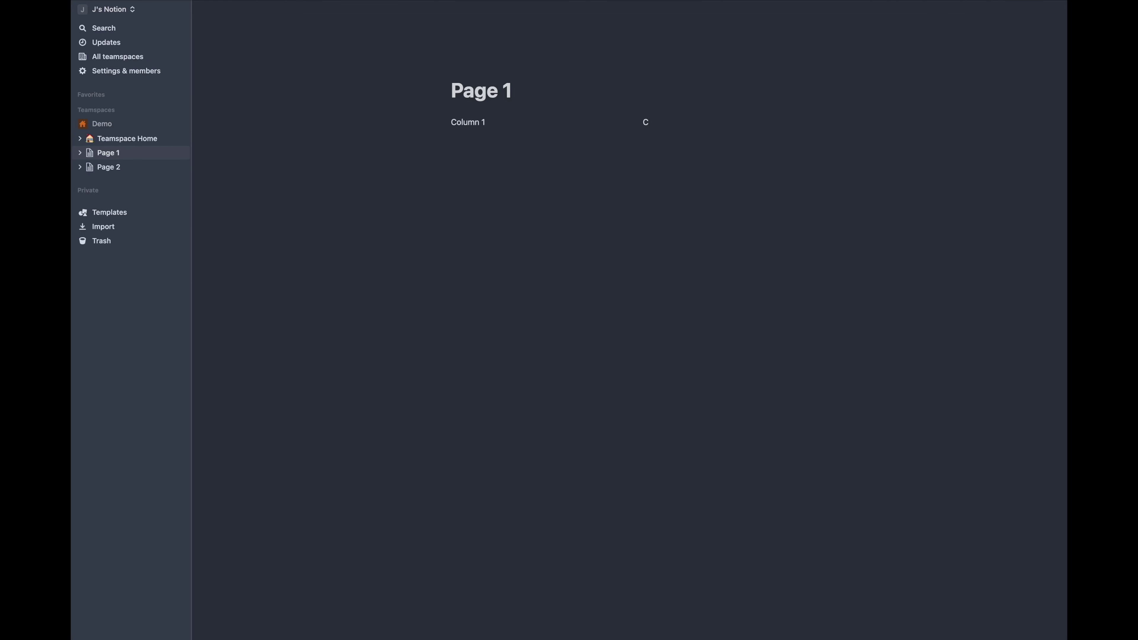
pyautogui.write('mn 2')
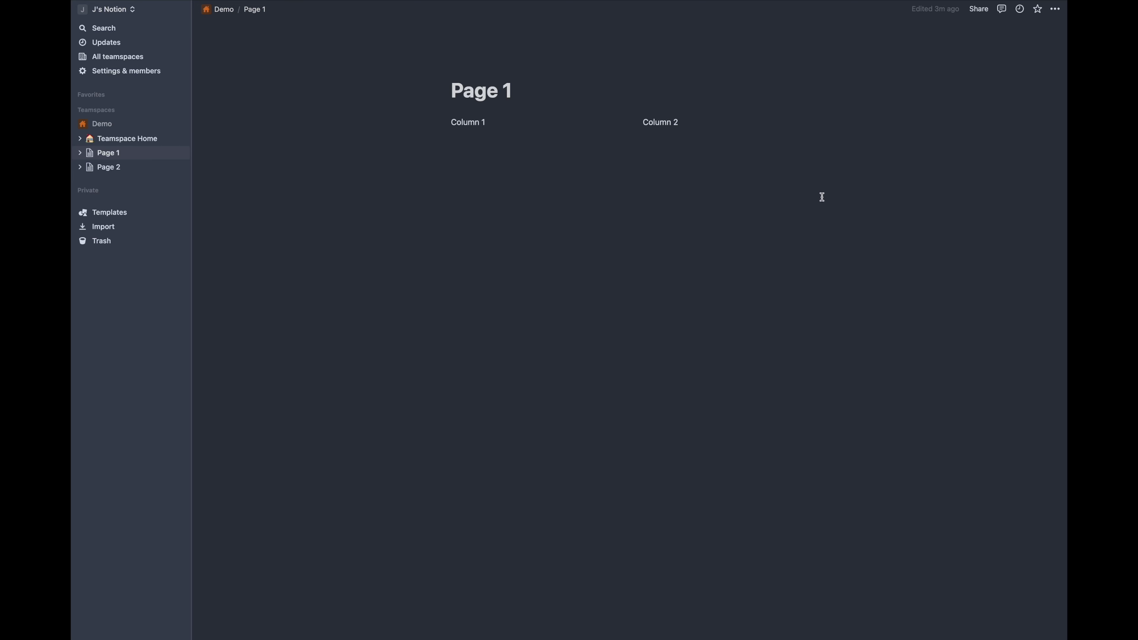
# Step: Export Page 1 in PDF format, including everything, in Letter page format at 100 percent scale
pyautogui.click(1055, 9)
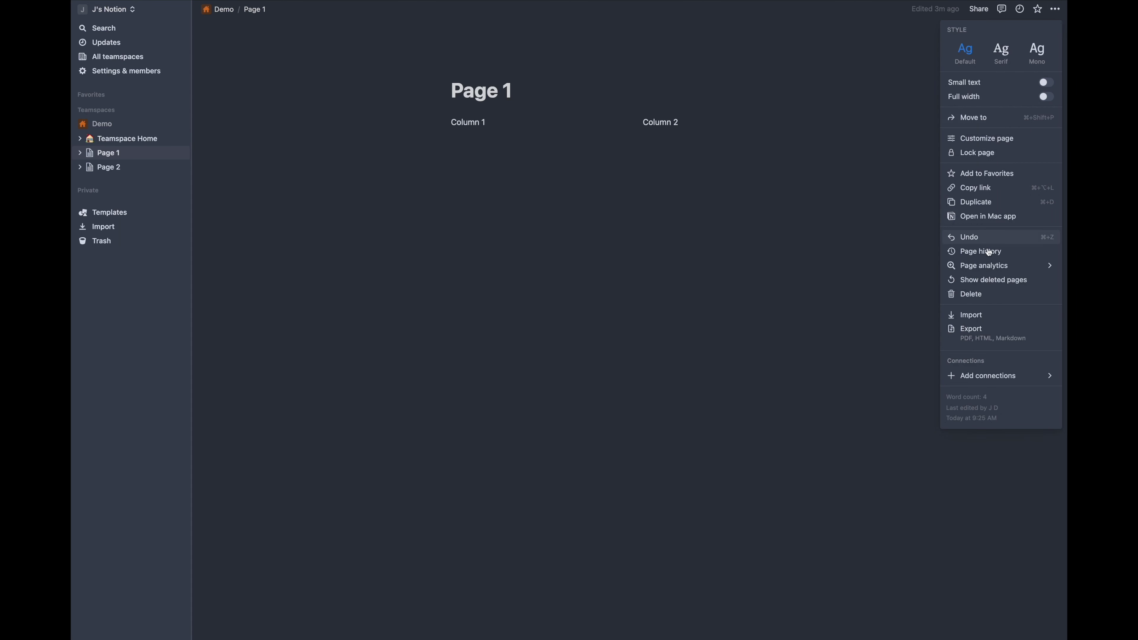
pyautogui.click(984, 340)
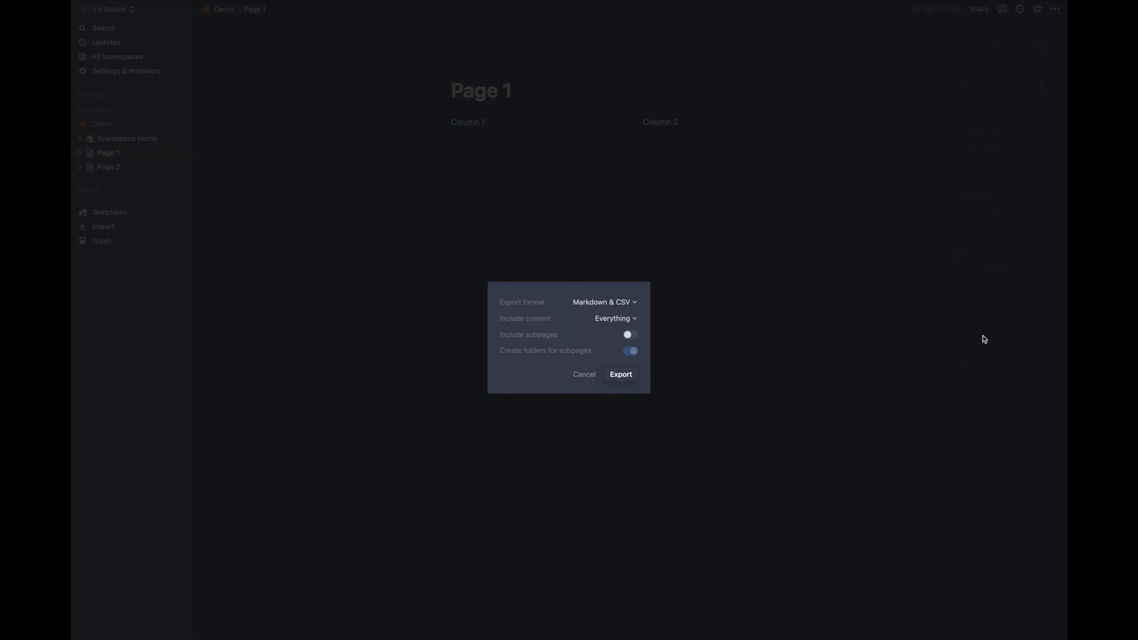
pyautogui.click(613, 305)
pyautogui.click(609, 326)
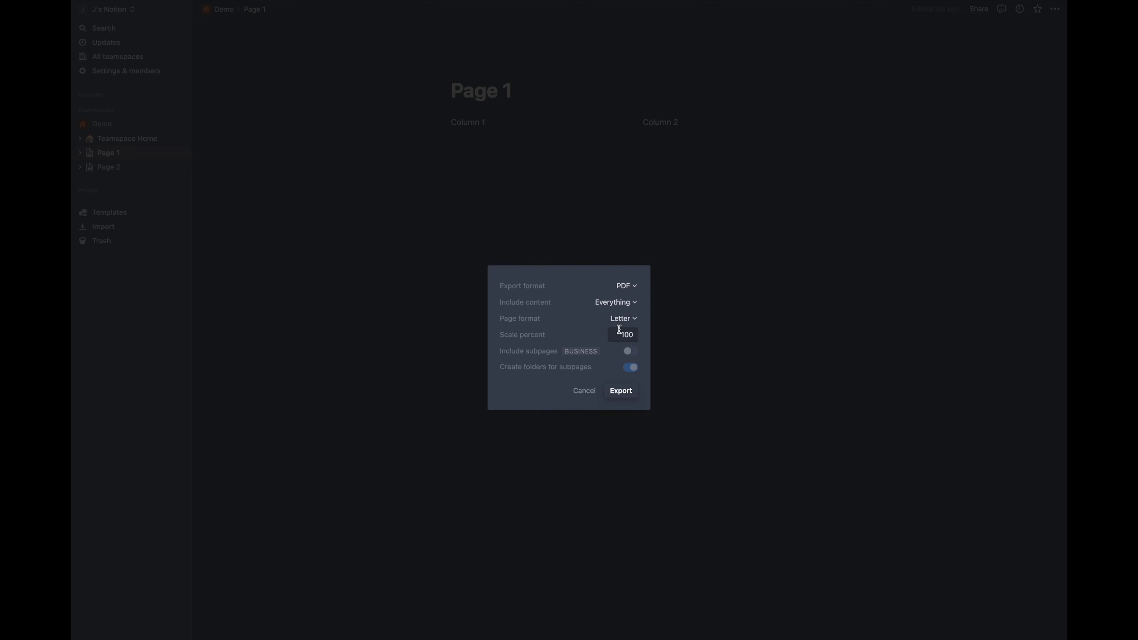
pyautogui.click(631, 395)
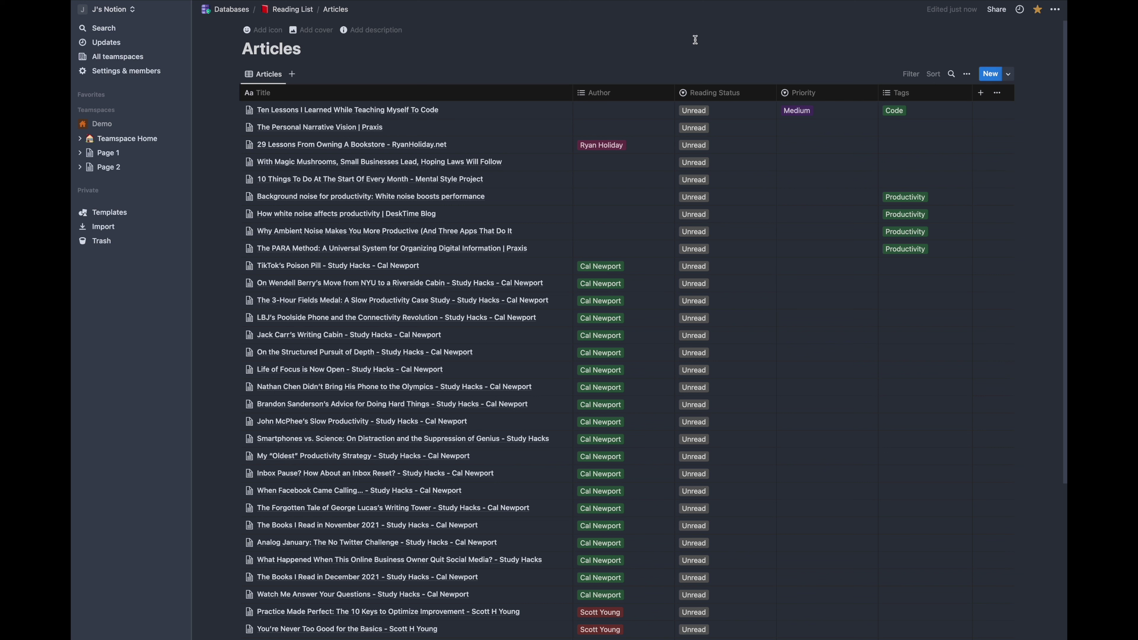
# Step: Group the Articles table by the Author property
pyautogui.click(968, 75)
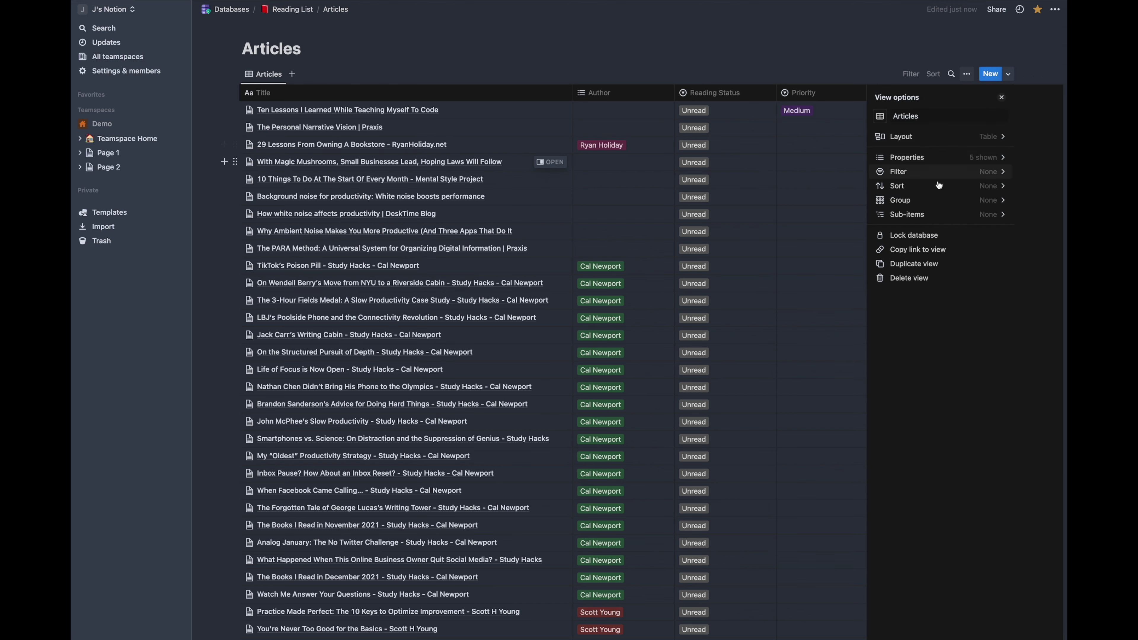
pyautogui.click(945, 204)
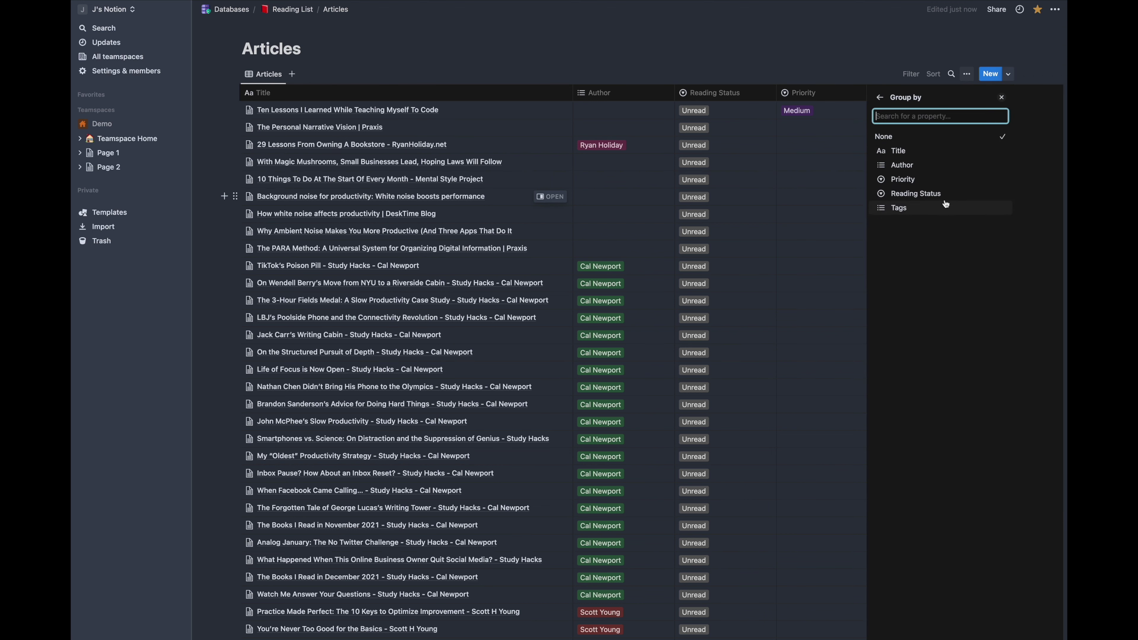
pyautogui.click(942, 166)
pyautogui.click(757, 43)
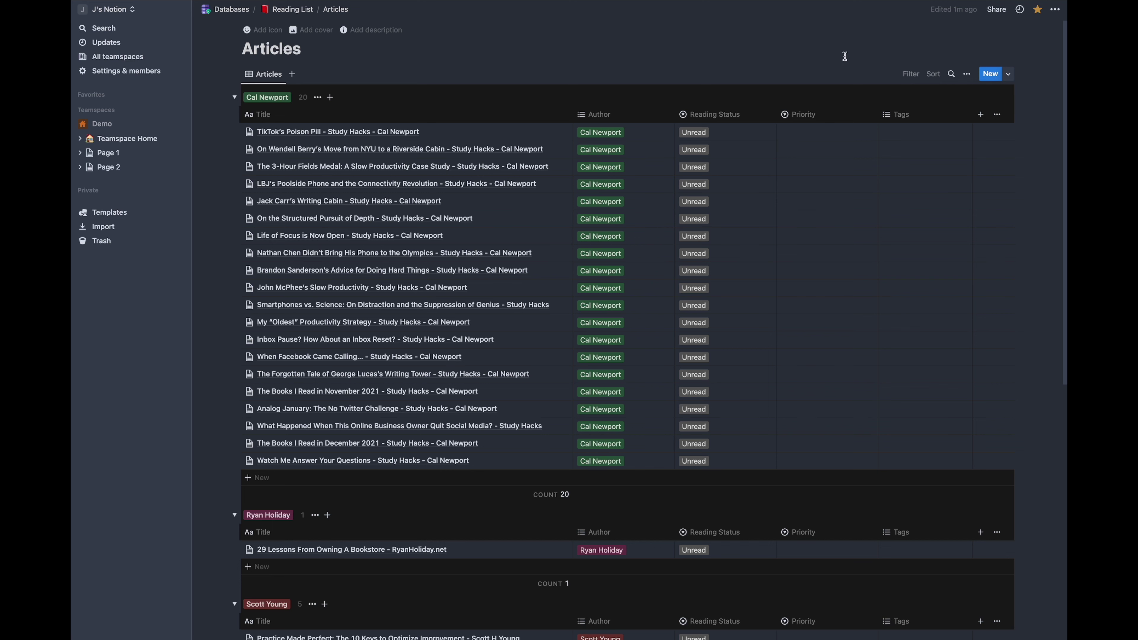
# Step: Sort the Articles table by Title in ascending order
pyautogui.click(932, 80)
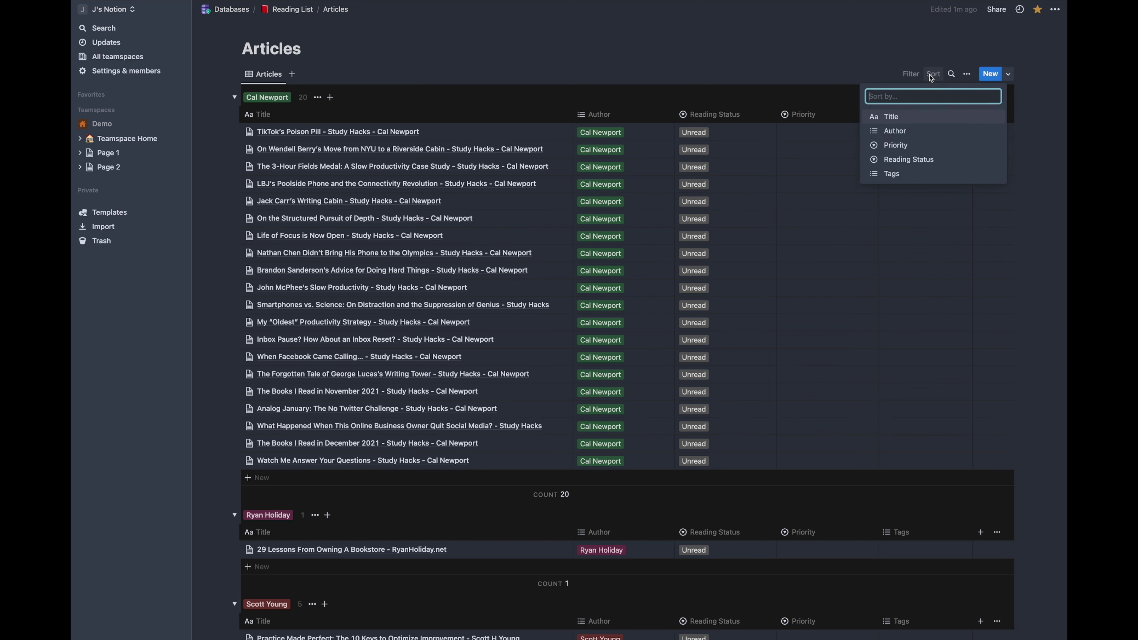
pyautogui.click(922, 120)
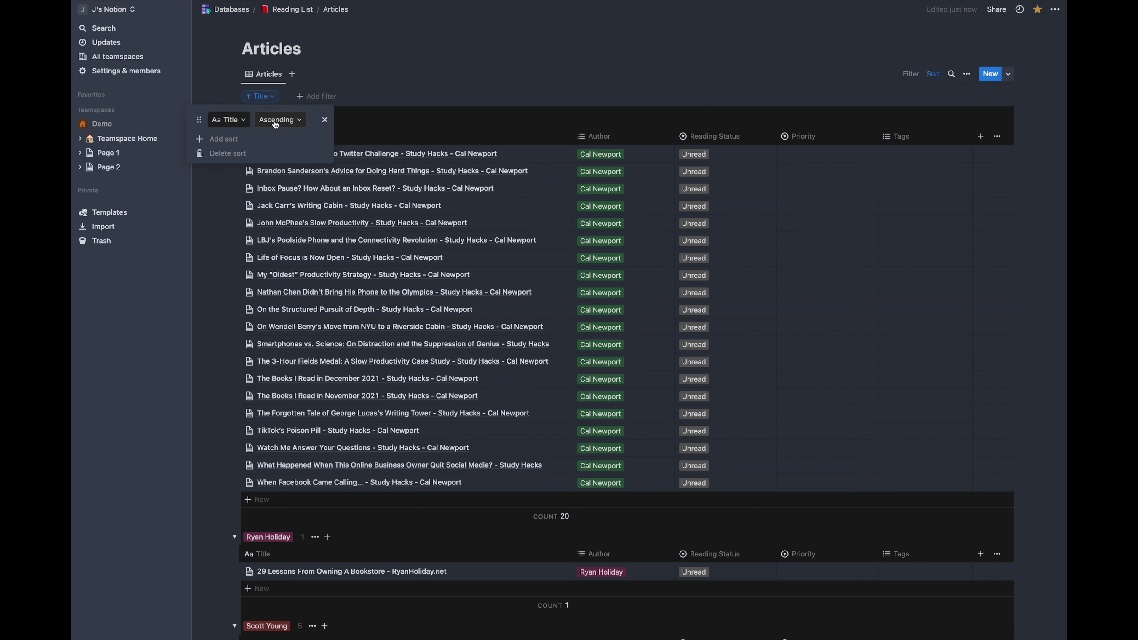
pyautogui.click(516, 73)
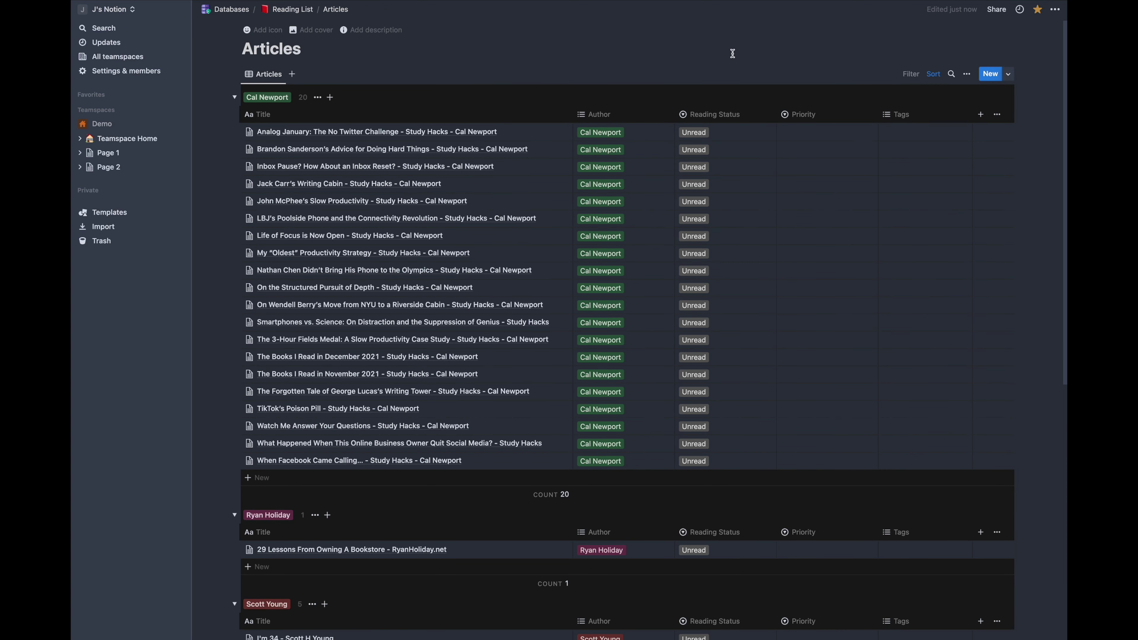
# Step: Filter the Articles table to show only entries whose Author is Cal Newport
pyautogui.click(911, 74)
pyautogui.click(873, 131)
pyautogui.click(325, 147)
pyautogui.click(646, 314)
pyautogui.scroll(-5, 645, 377)
pyautogui.scroll(5, 636, 404)
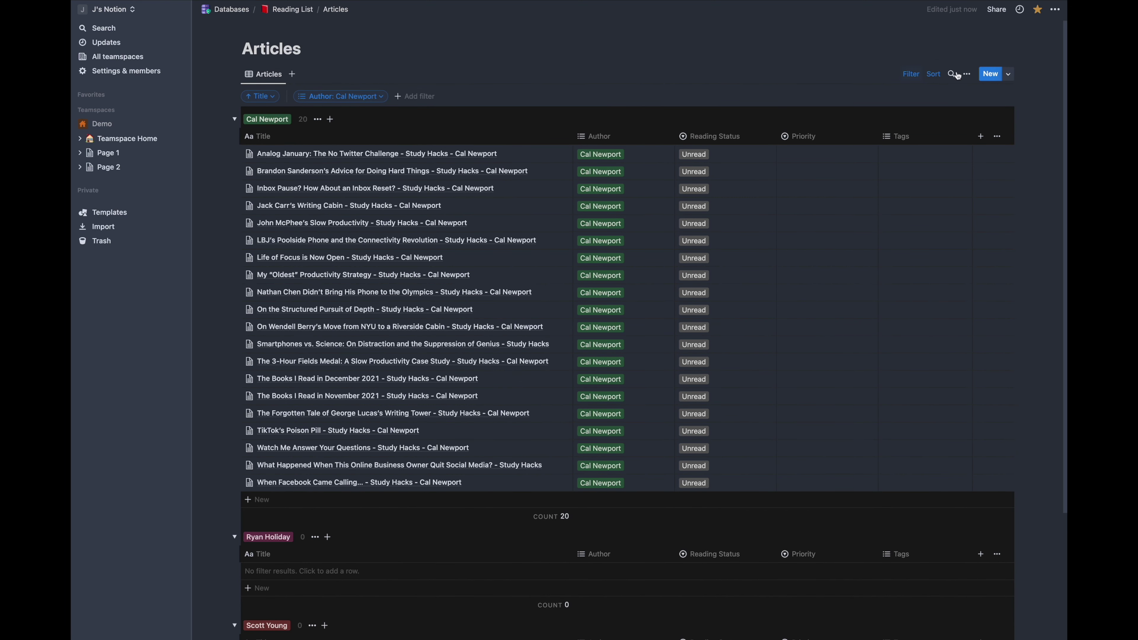
# Step: Remove the grouping from the Articles table by setting it to None
pyautogui.click(967, 74)
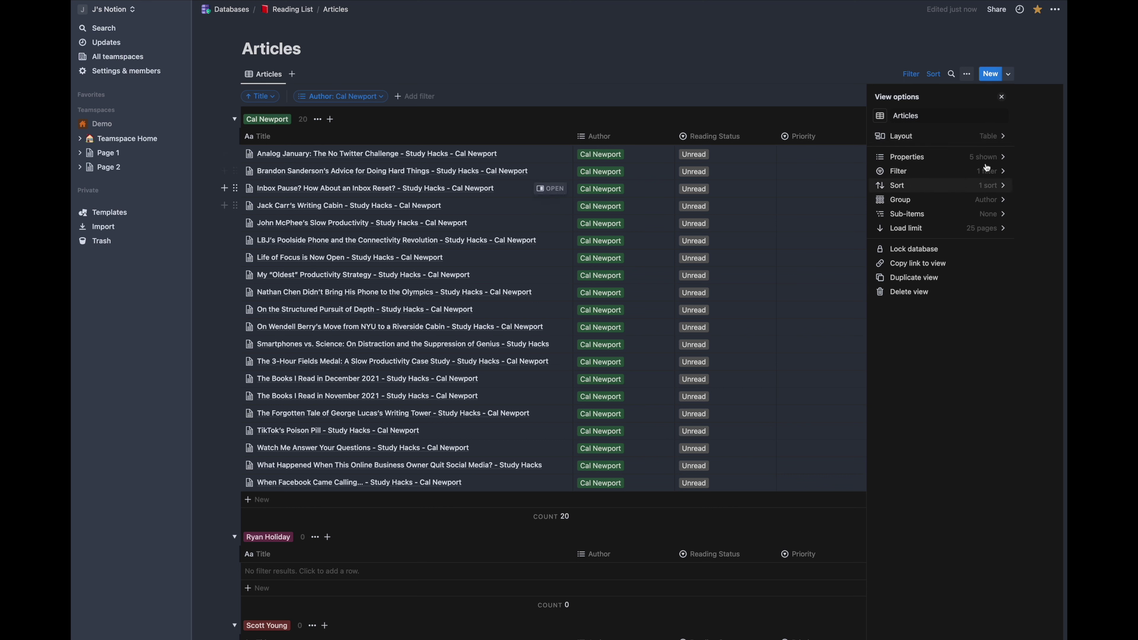
pyautogui.click(991, 200)
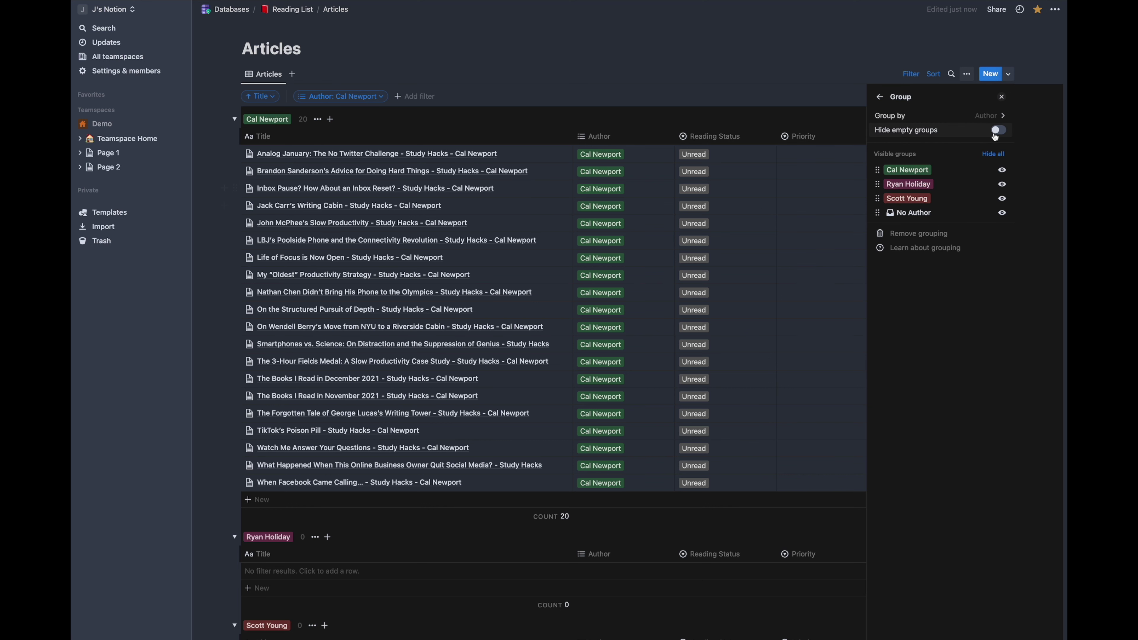
pyautogui.click(995, 115)
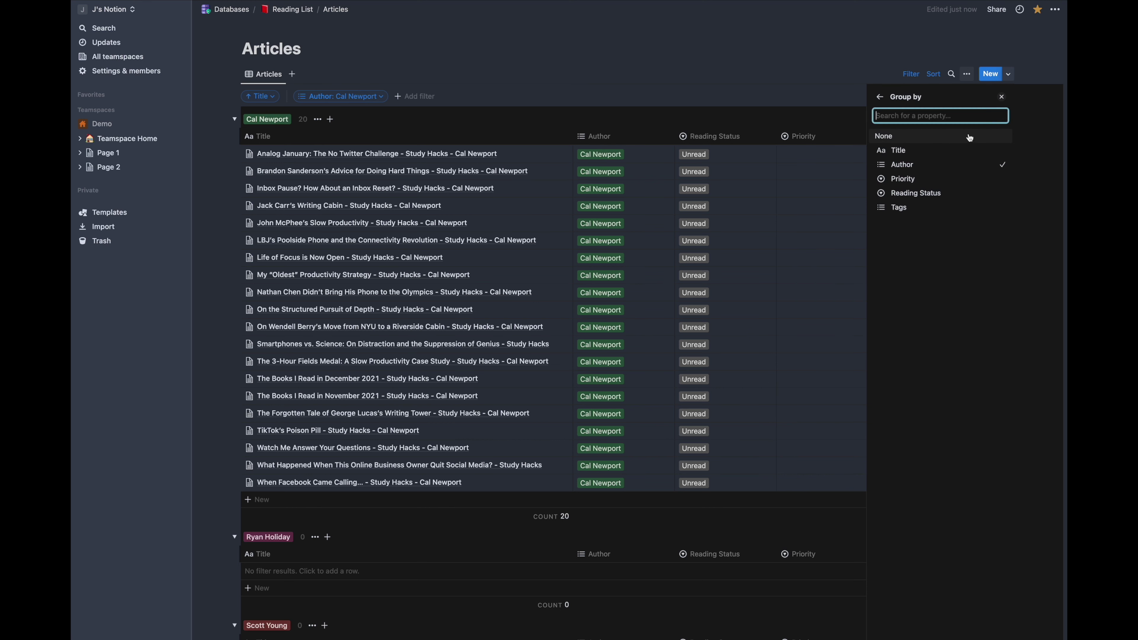
pyautogui.click(885, 136)
pyautogui.click(697, 76)
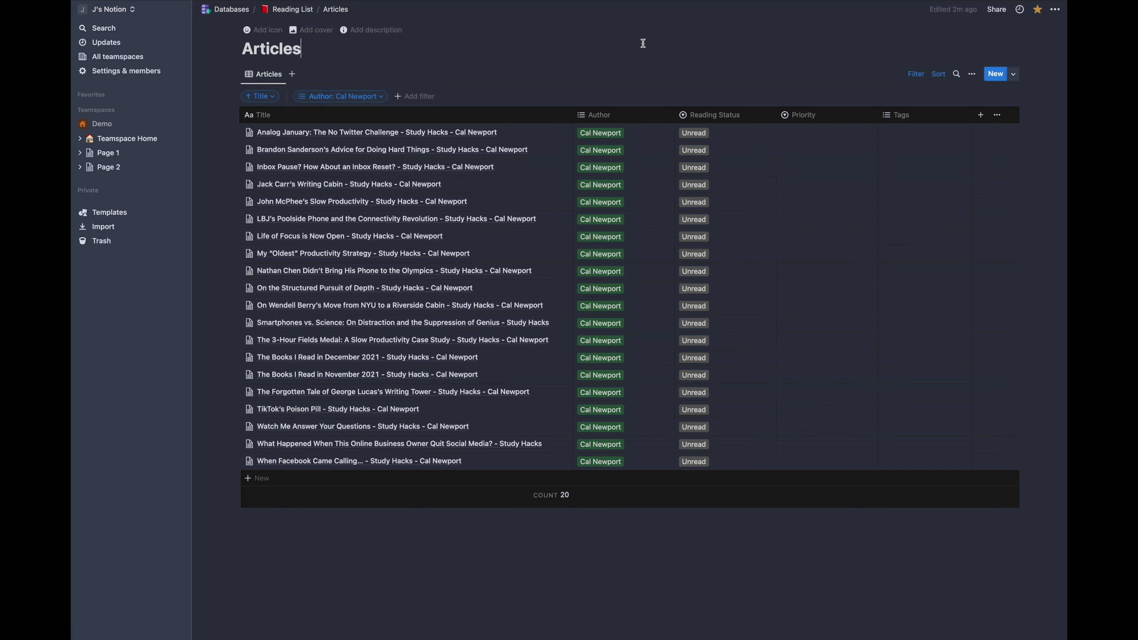
# Step: Open the "Analog January: The No Twitter Challenge" article in side peek and make the peek pane slightly narrower
pyautogui.click(563, 136)
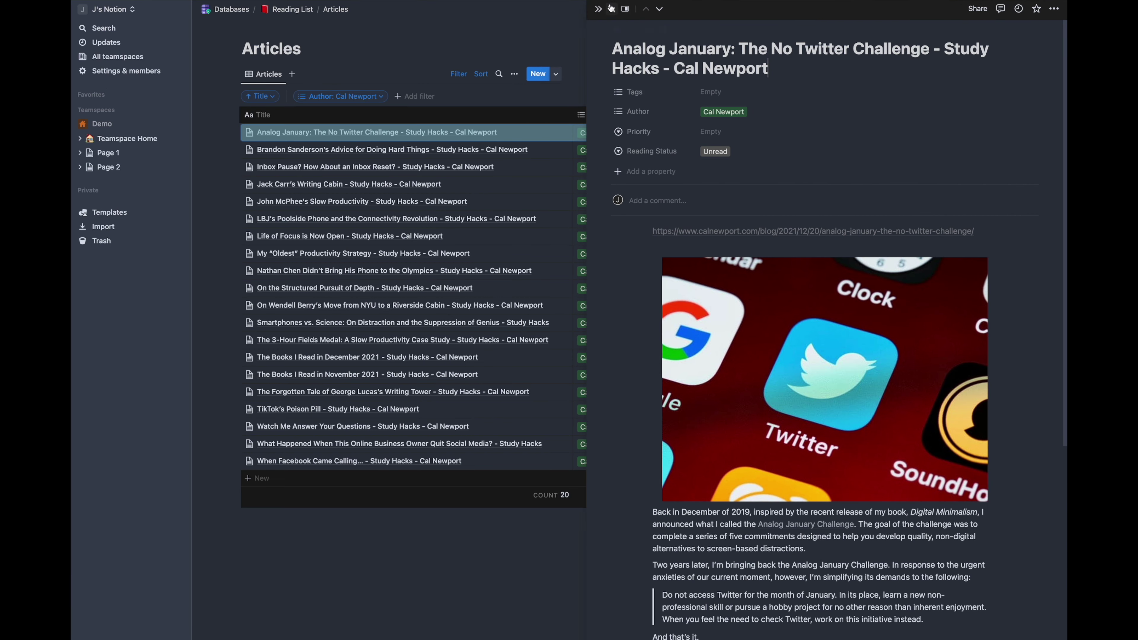
pyautogui.click(626, 9)
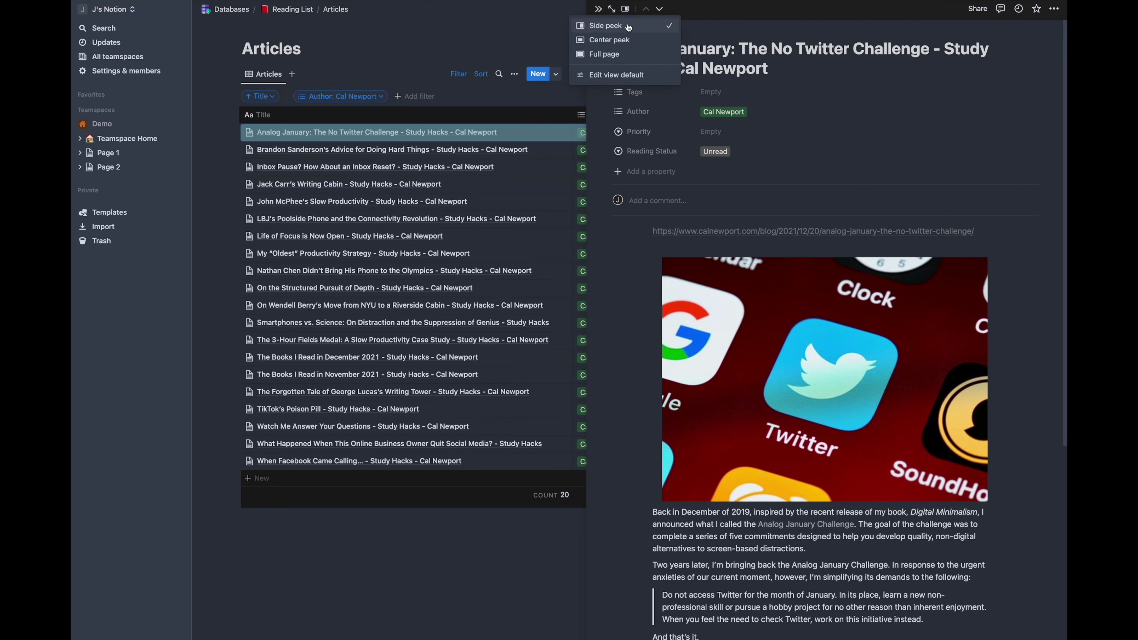
pyautogui.press('Down')
pyautogui.press('Down')
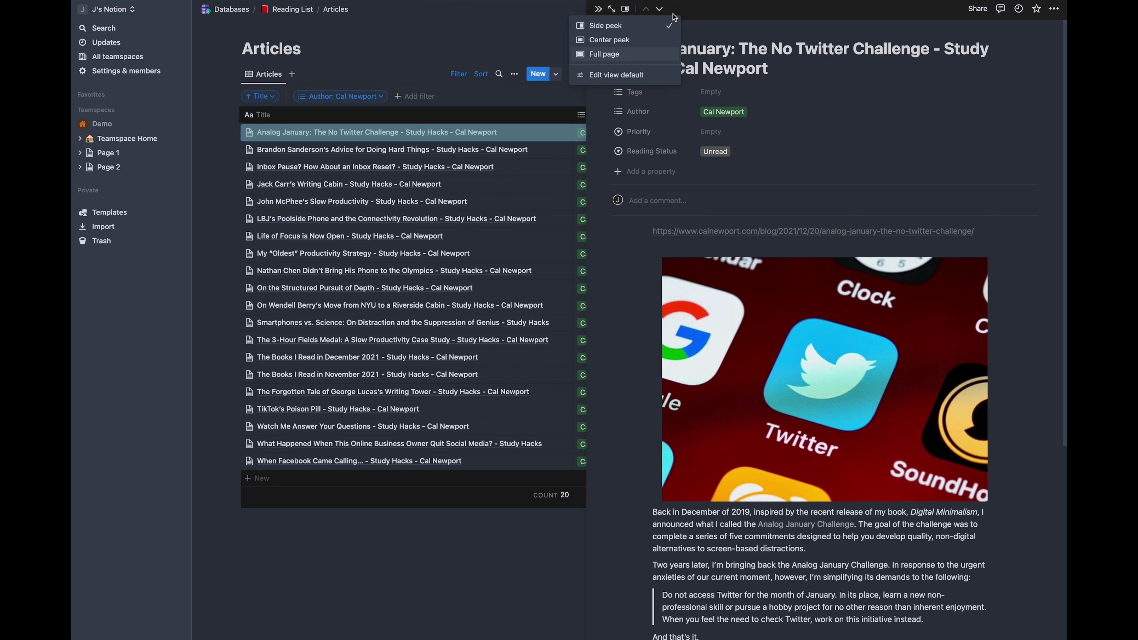
pyautogui.press('Escape')
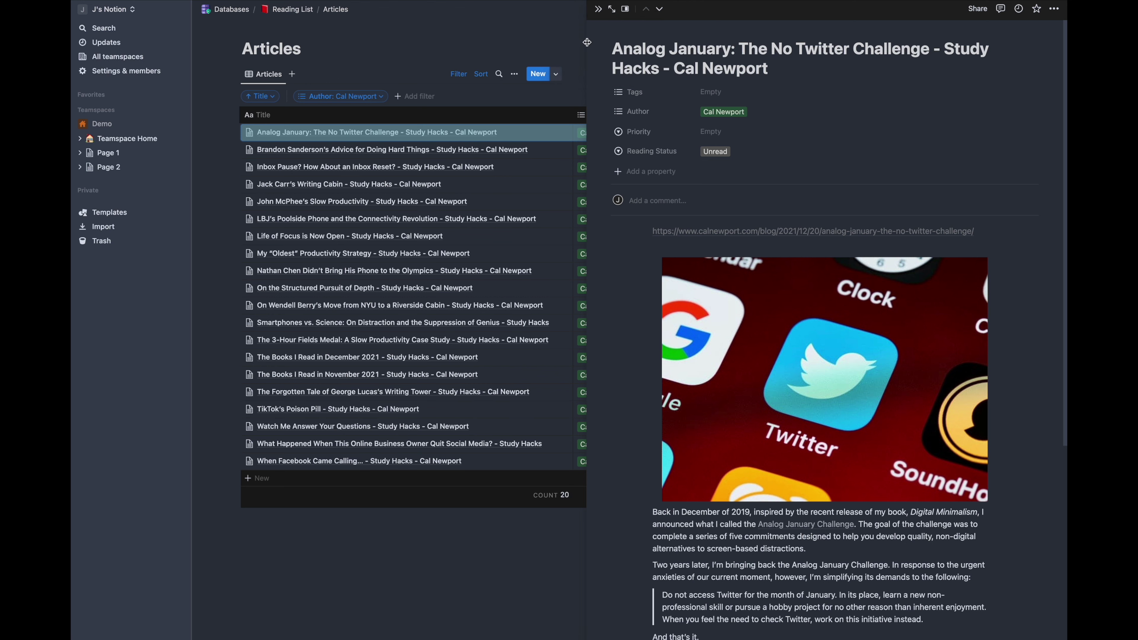
pyautogui.moveTo(587, 42); pyautogui.dragTo(615, 43)
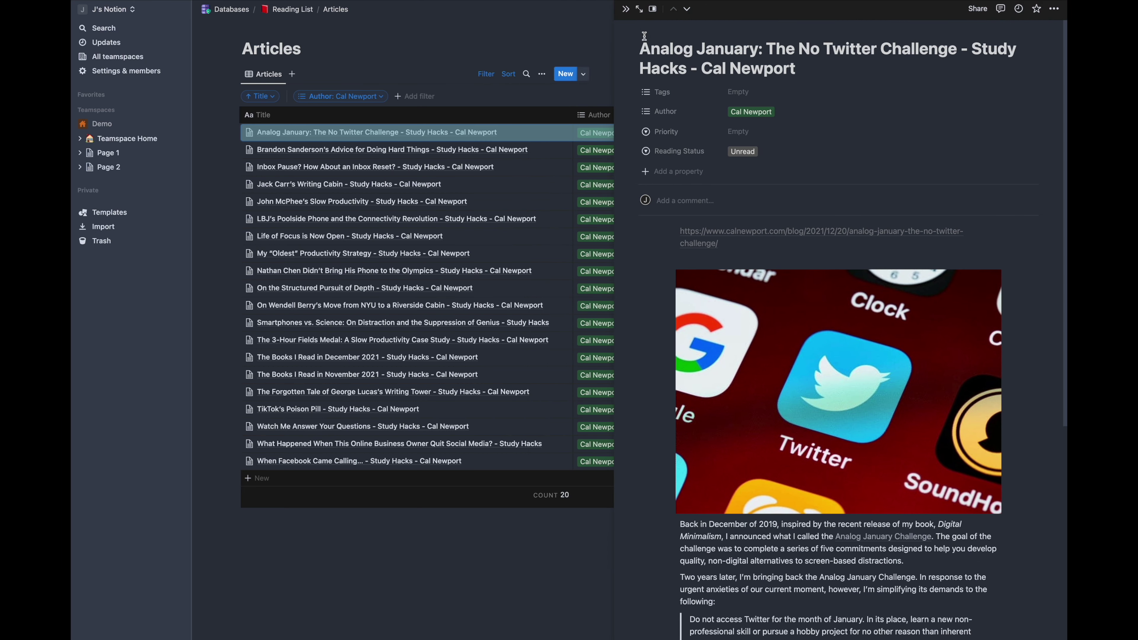
# Step: Switch the open article's display from side peek to Center peek and finally to Full page
pyautogui.click(653, 10)
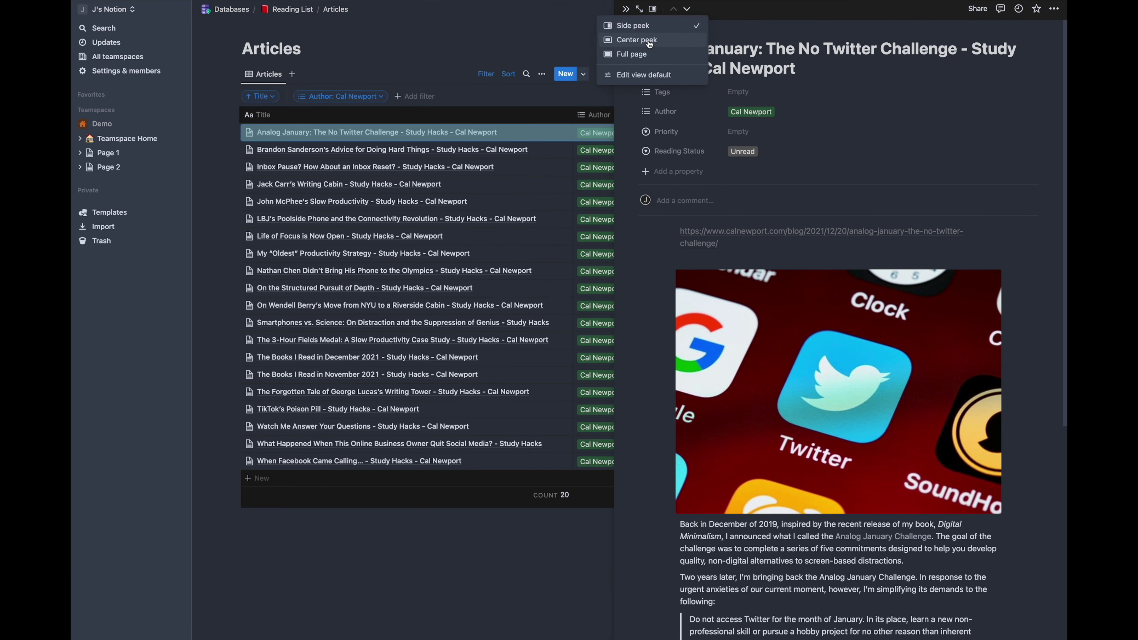
pyautogui.click(649, 40)
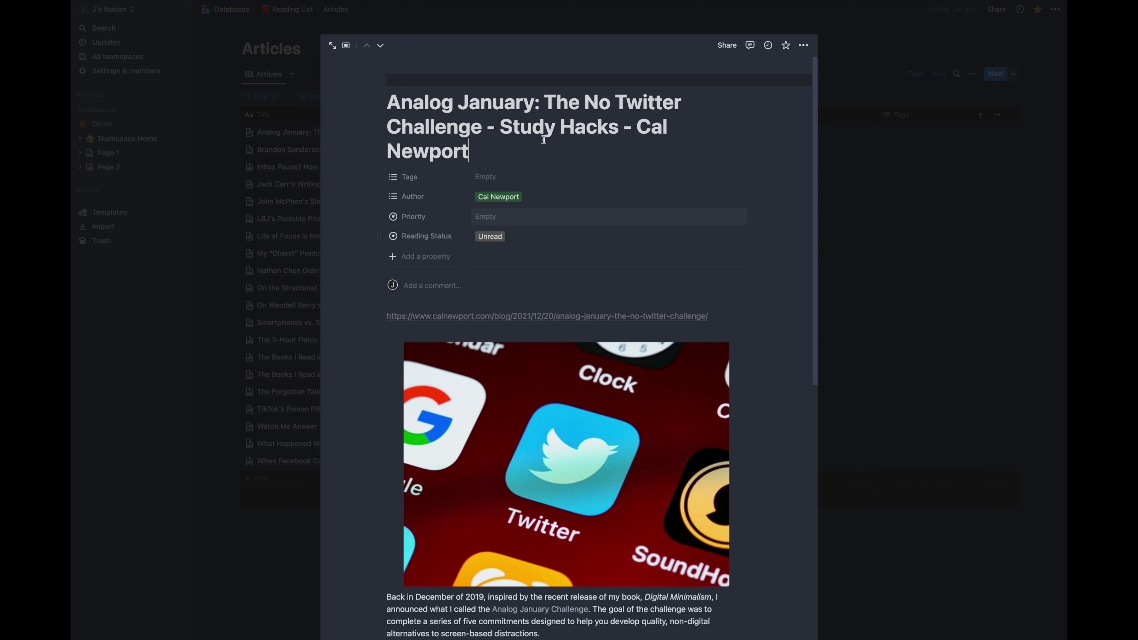
pyautogui.click(346, 46)
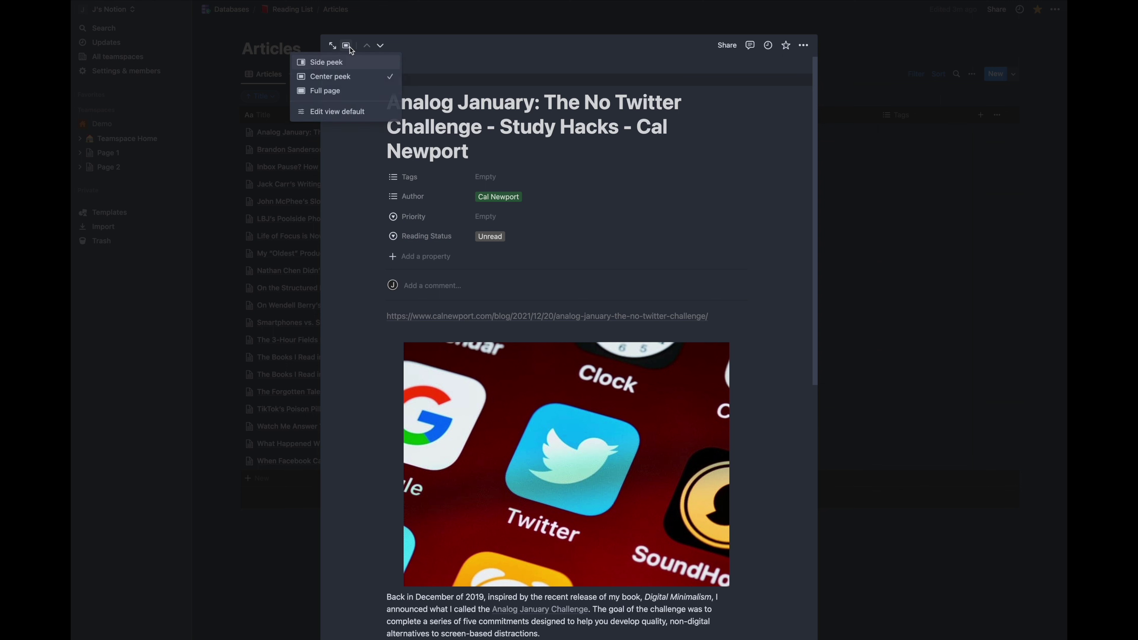
pyautogui.click(358, 93)
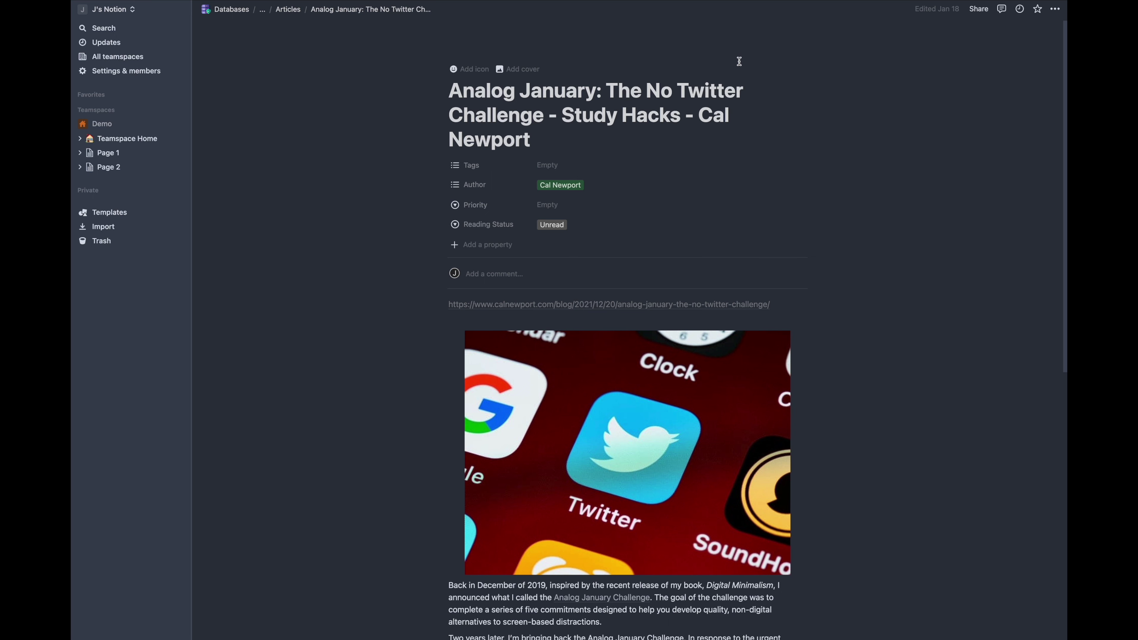
# Step: Return to the Articles database and collapse the sidebar
pyautogui.click(287, 10)
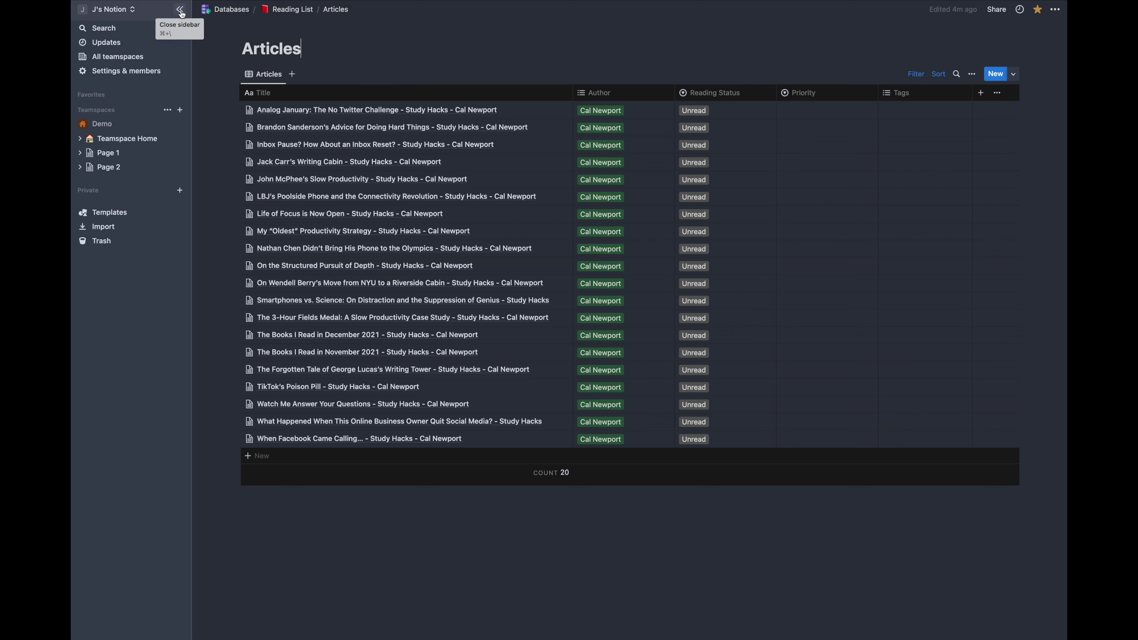
pyautogui.click(180, 11)
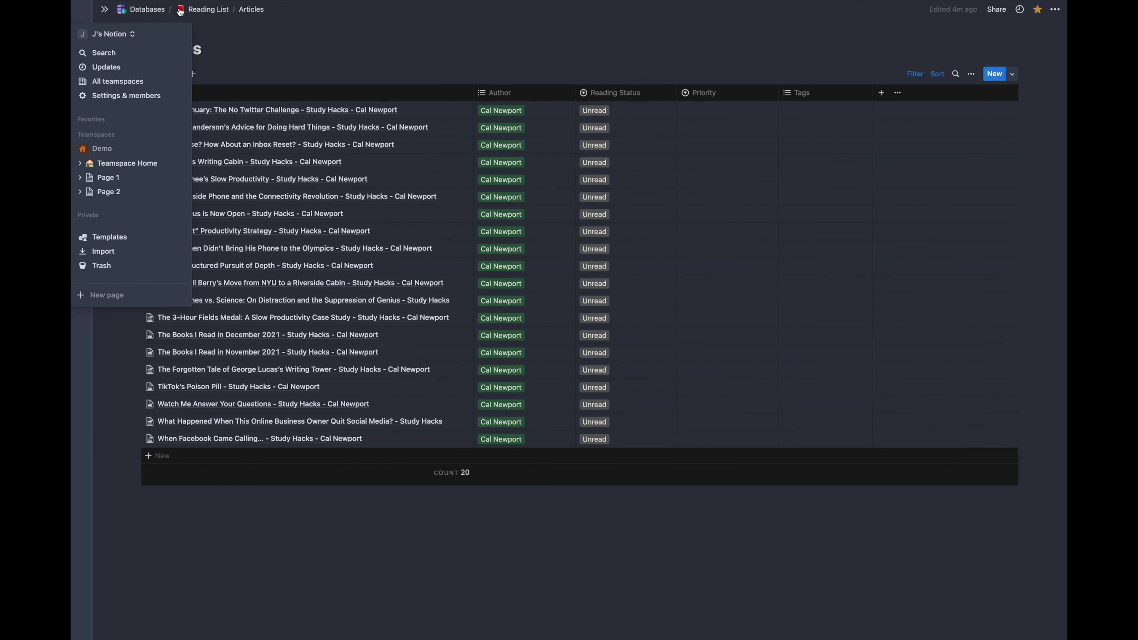
# Step: Keep the sidebar open and add a Date property named "Date Read" to the Articles table
pyautogui.click(81, 11)
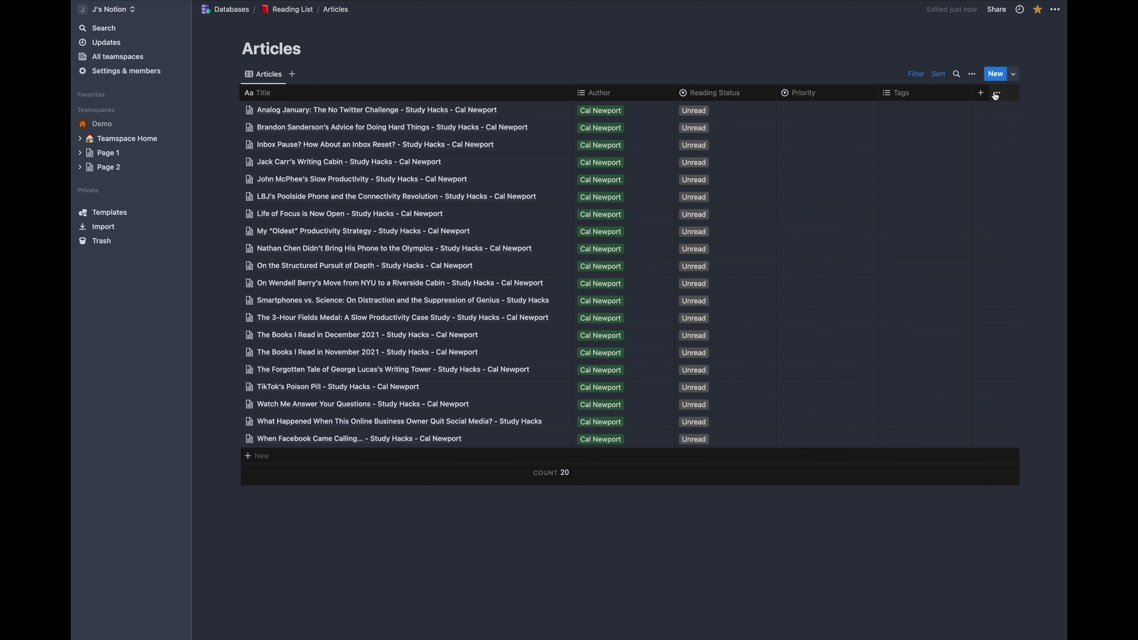
pyautogui.click(981, 92)
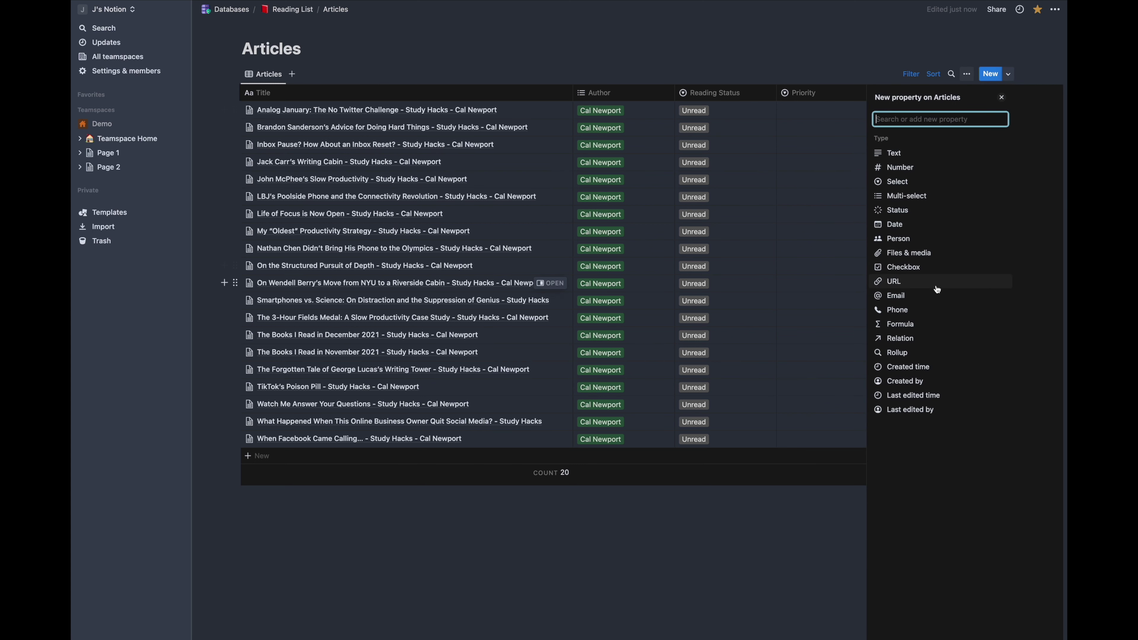
pyautogui.click(909, 228)
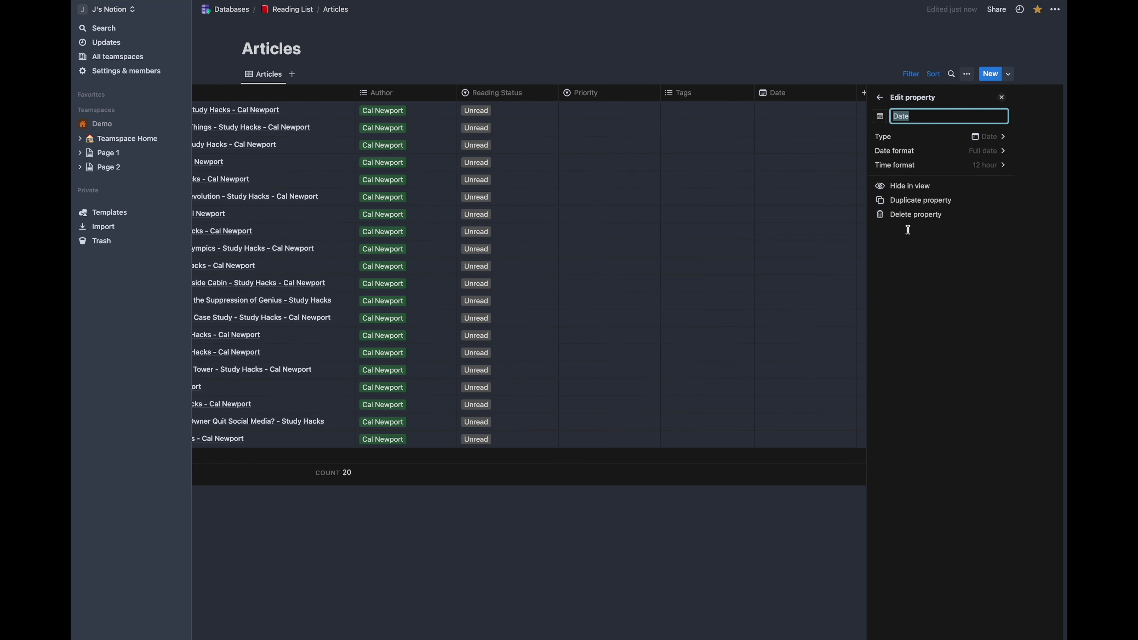
pyautogui.write('Date RE')
pyautogui.press('BackSpace')
pyautogui.write('ead')
pyautogui.click(931, 179)
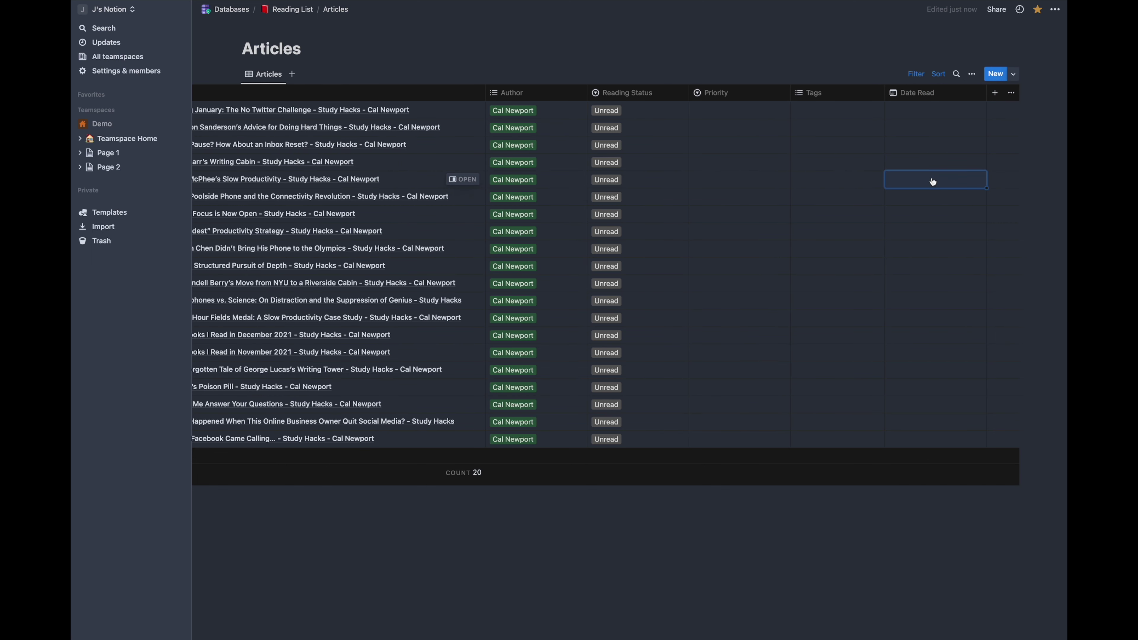
# Step: Set the Date Read of the "John McPhee's Slow Productivity" article to January 27, 2023
pyautogui.click(933, 181)
pyautogui.click(986, 303)
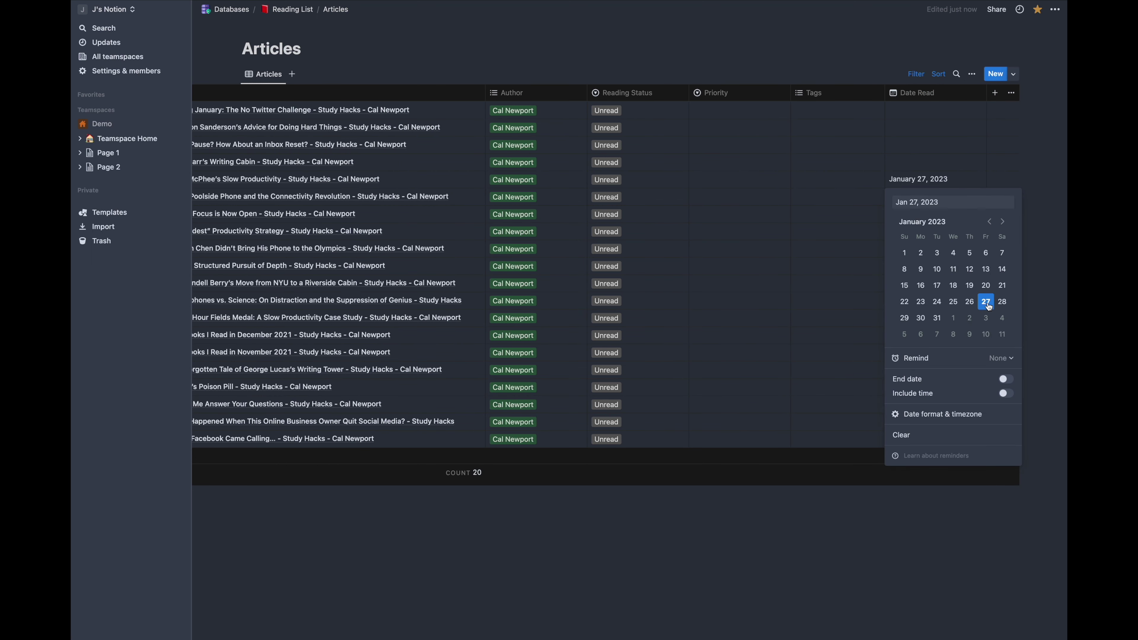
pyautogui.press('Escape')
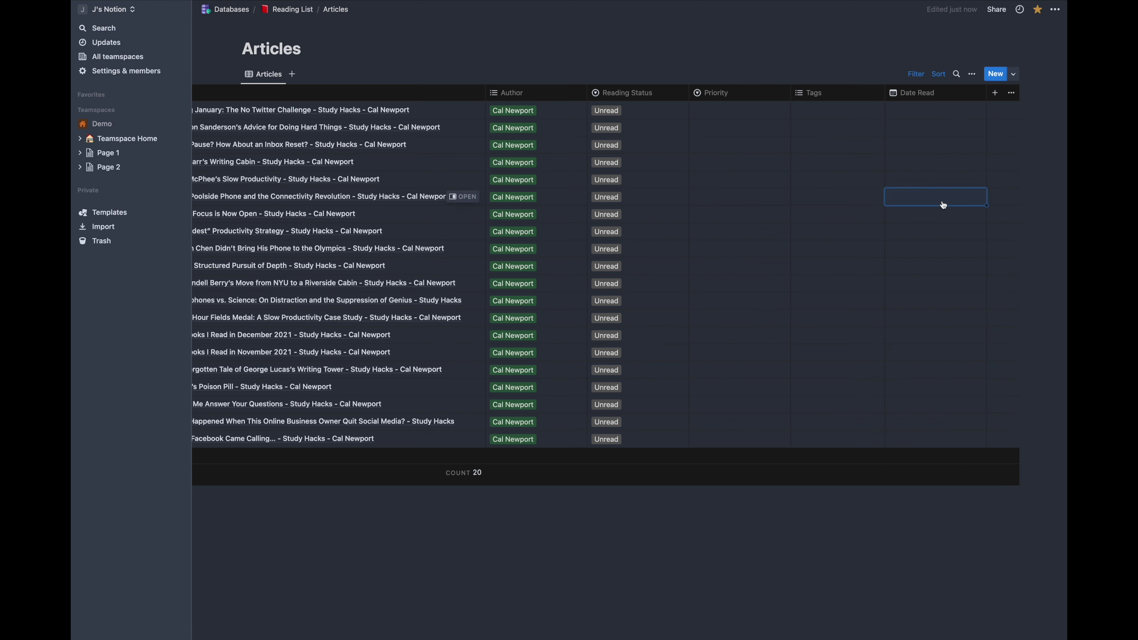
# Step: Rename the "Date Read" property to "Read" and change its type to Checkbox
pyautogui.click(932, 94)
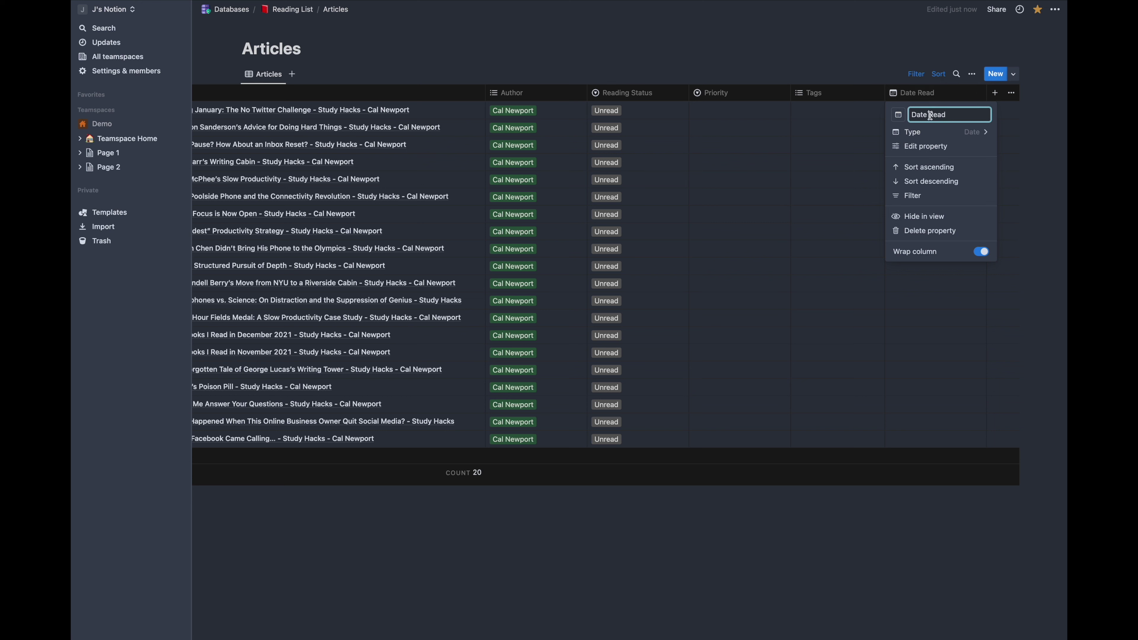
pyautogui.moveTo(931, 116); pyautogui.dragTo(876, 118)
pyautogui.press('BackSpace')
pyautogui.click(956, 134)
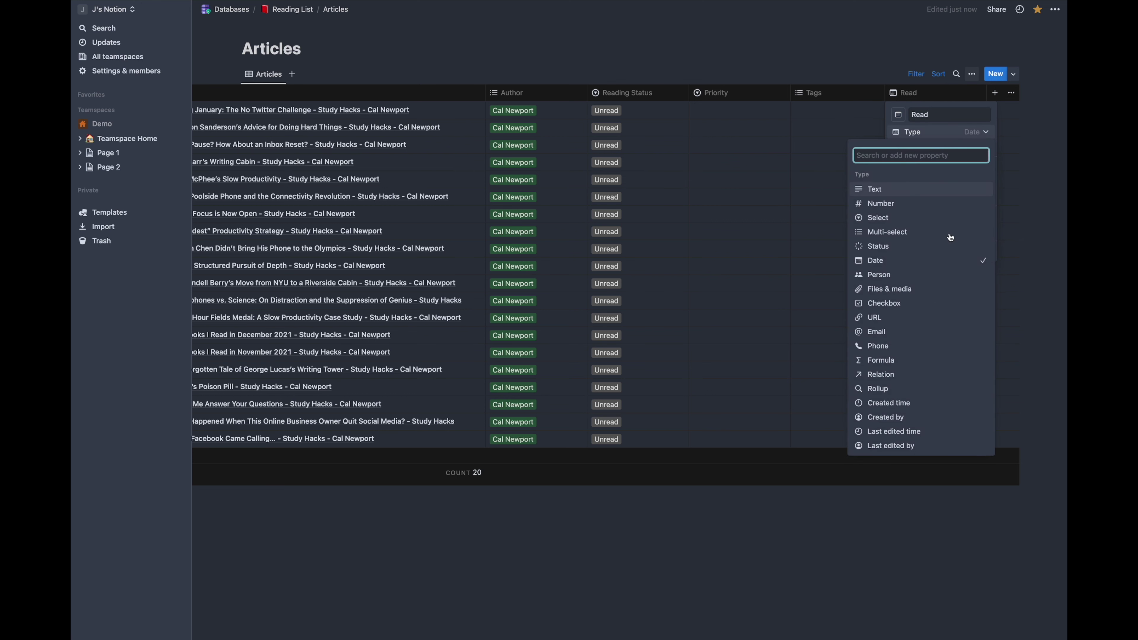
pyautogui.click(921, 301)
pyautogui.click(894, 214)
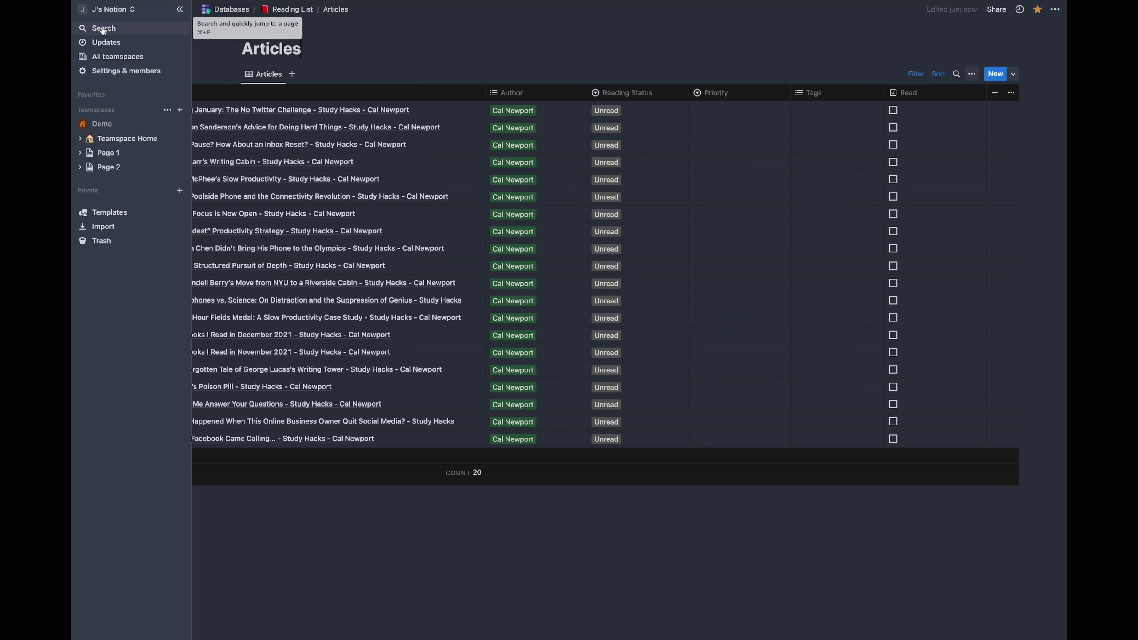
# Step: Open the quick search for jumping to a page
pyautogui.press('super+p')
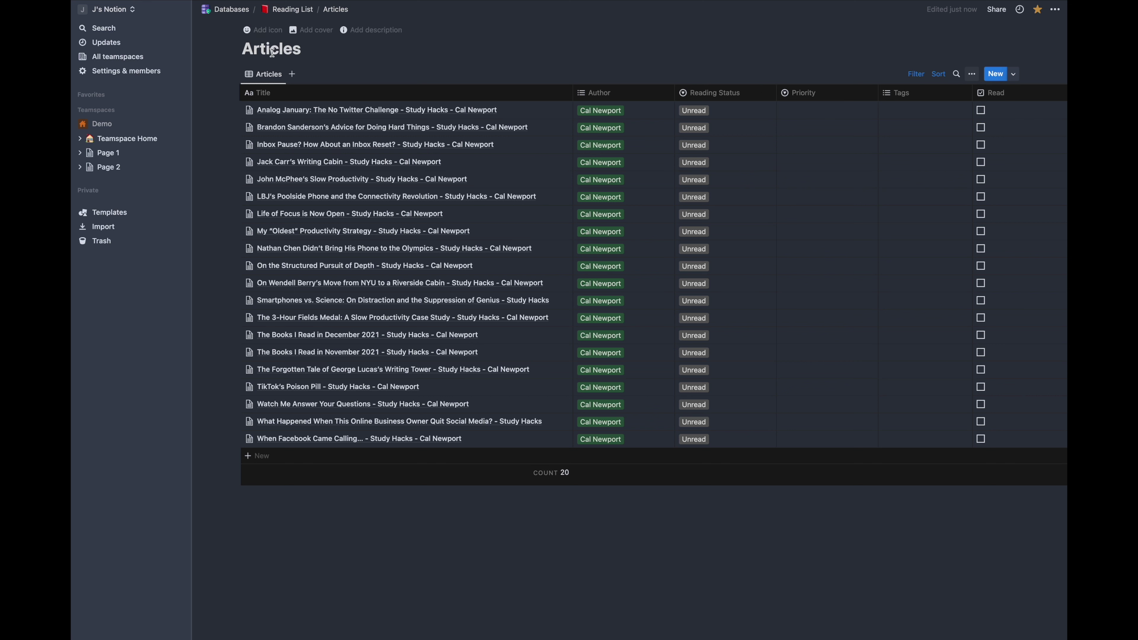
# Step: Add an icon to the Articles page and choose the airplane from the built-in icon set
pyautogui.click(268, 31)
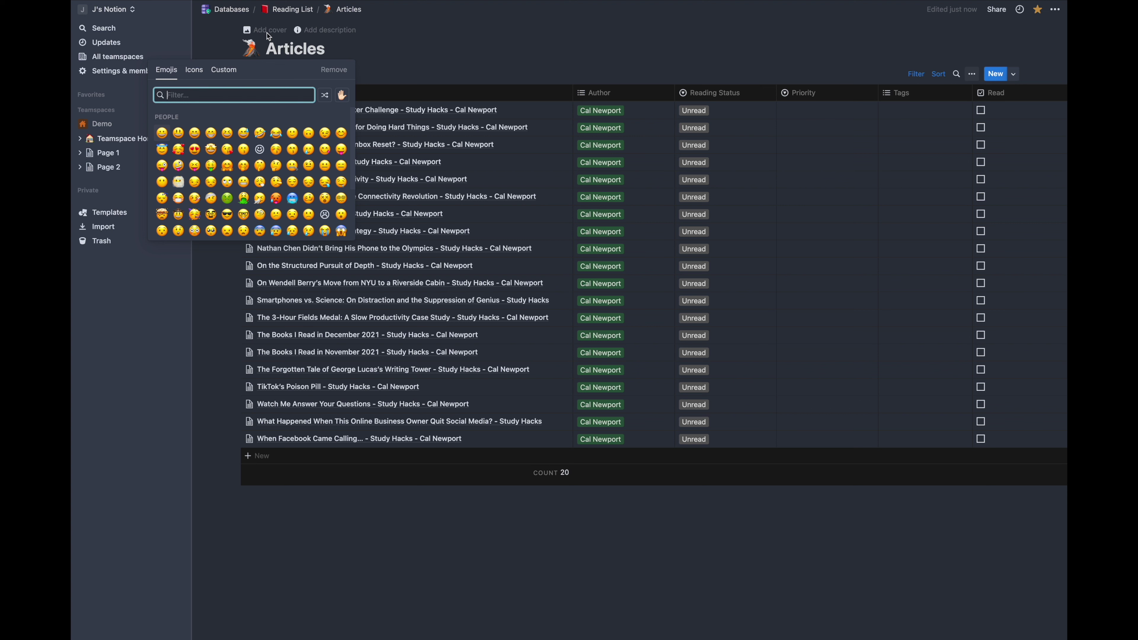
pyautogui.click(191, 71)
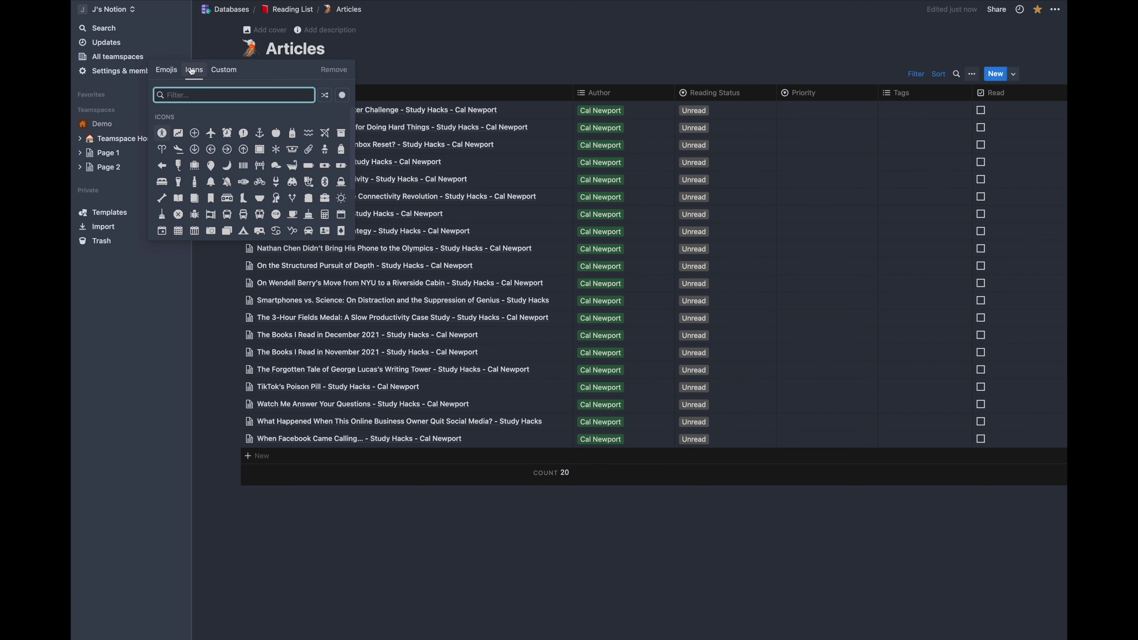
pyautogui.click(212, 137)
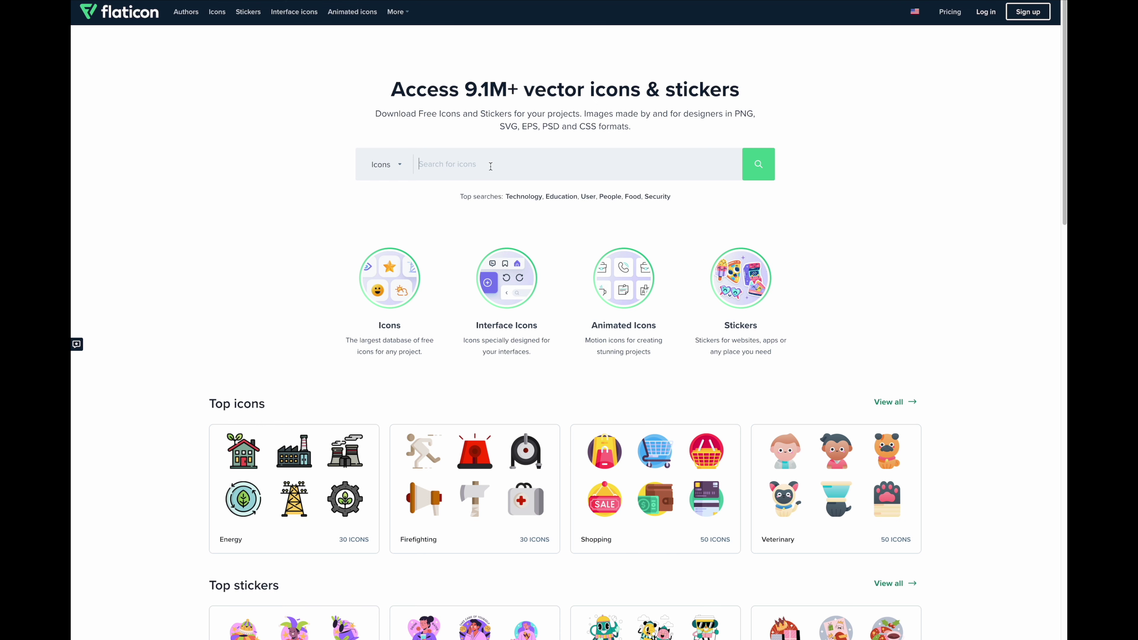
# Step: On Flaticon, search for "article", limit the results to Lineal Color and download the second icon as a PNG
pyautogui.write('article')
pyautogui.press('Return')
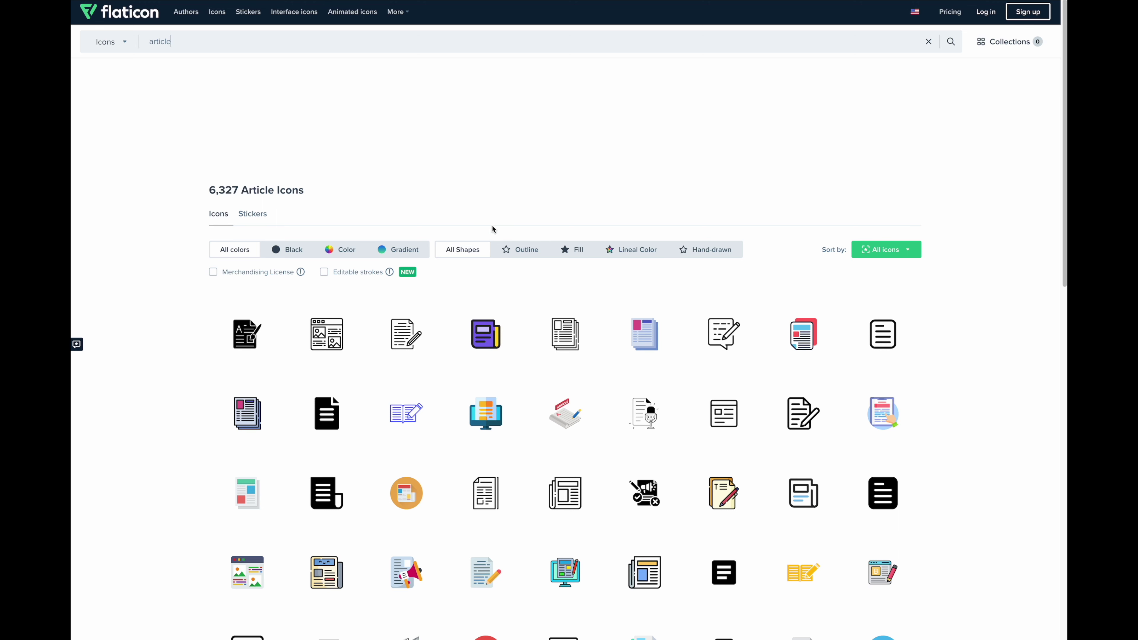
pyautogui.click(618, 254)
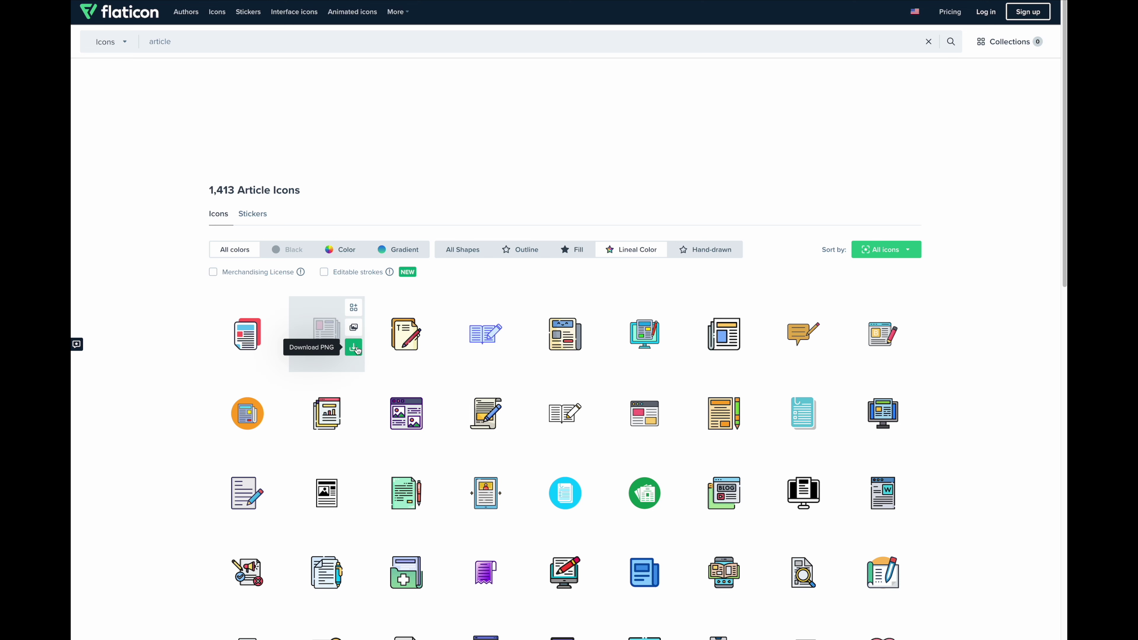
pyautogui.click(354, 348)
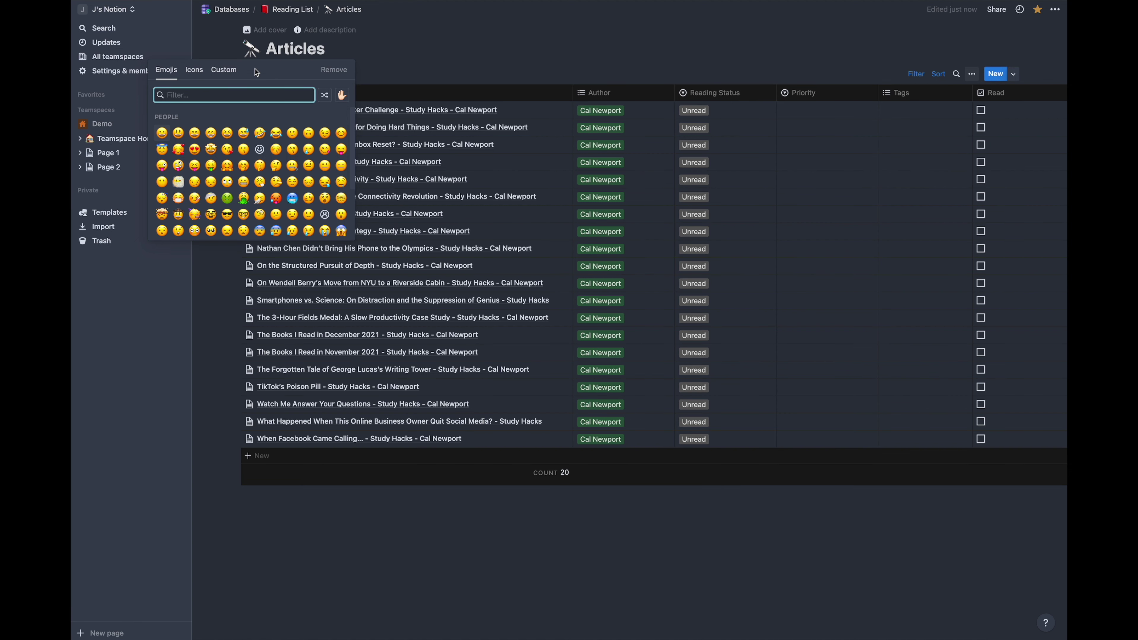
# Step: In Notion, upload the downloaded PNG as the custom icon of the Articles page
pyautogui.click(229, 70)
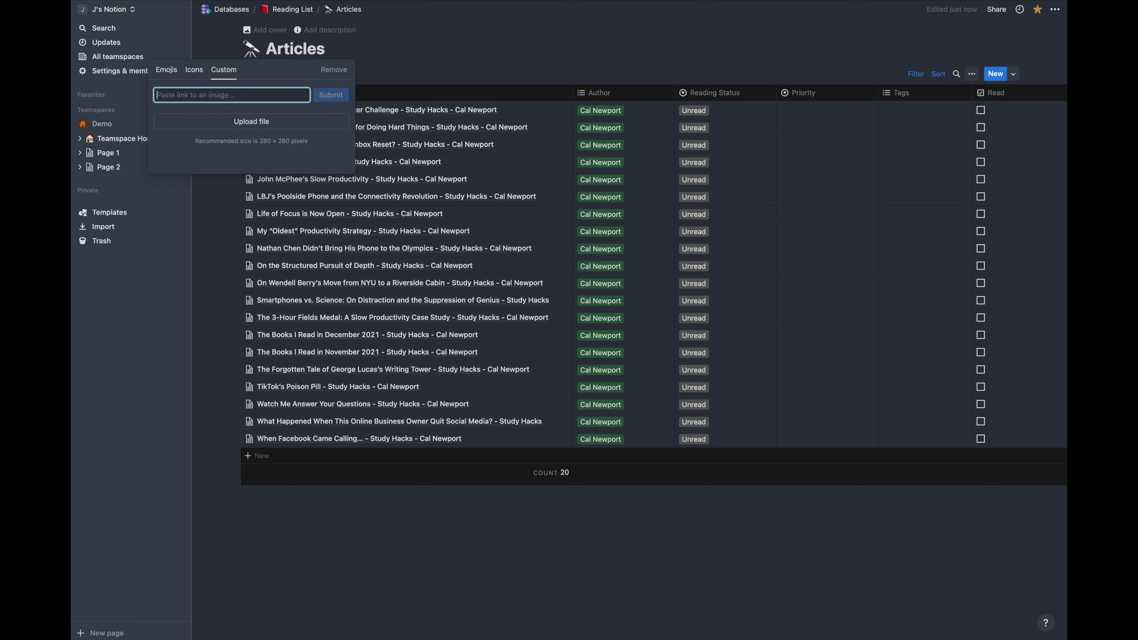
pyautogui.moveTo(982, 205); pyautogui.dragTo(236, 123)
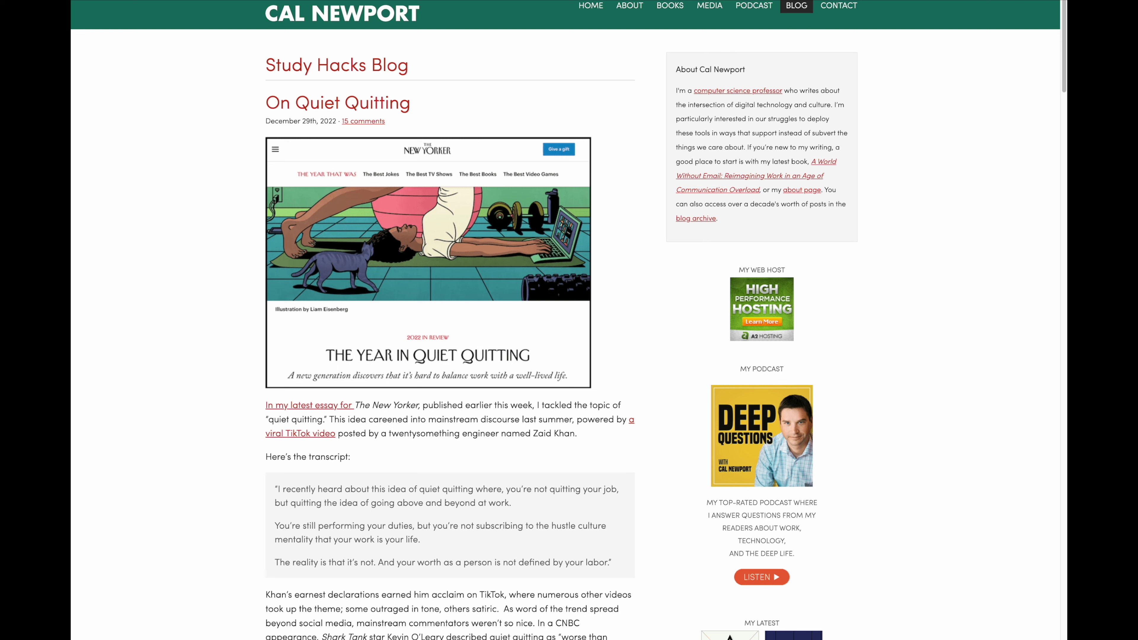
# Step: Clip the "On Quiet Quitting" blog post to Page 1 with the Notion Web Clipper and open the saved page
pyautogui.click(990, 0)
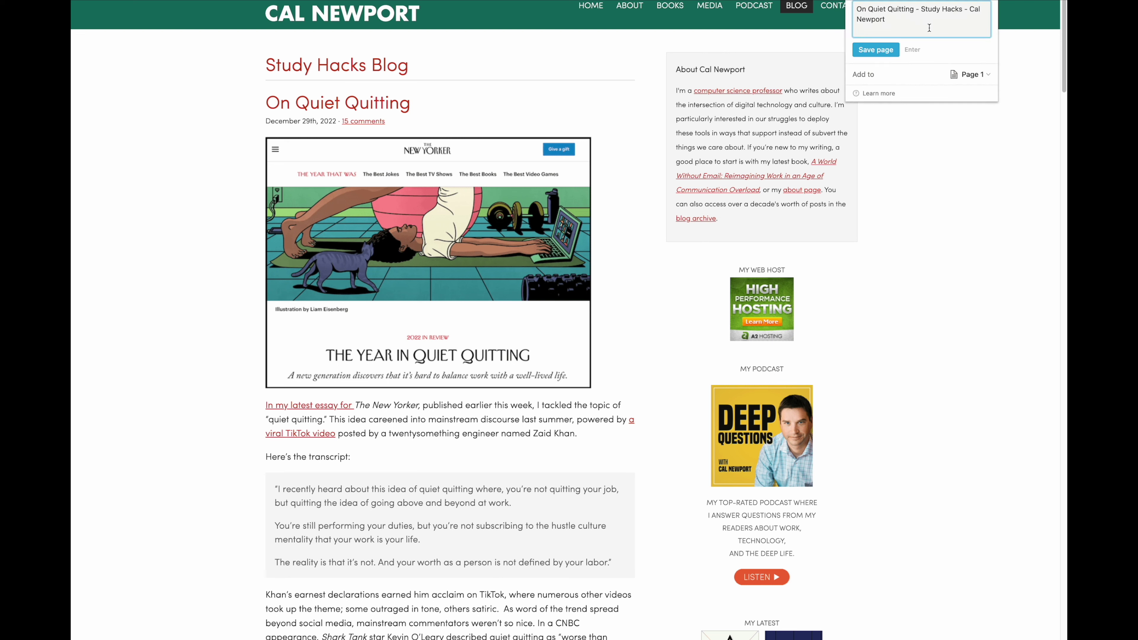
pyautogui.moveTo(886, 19); pyautogui.dragTo(852, 5)
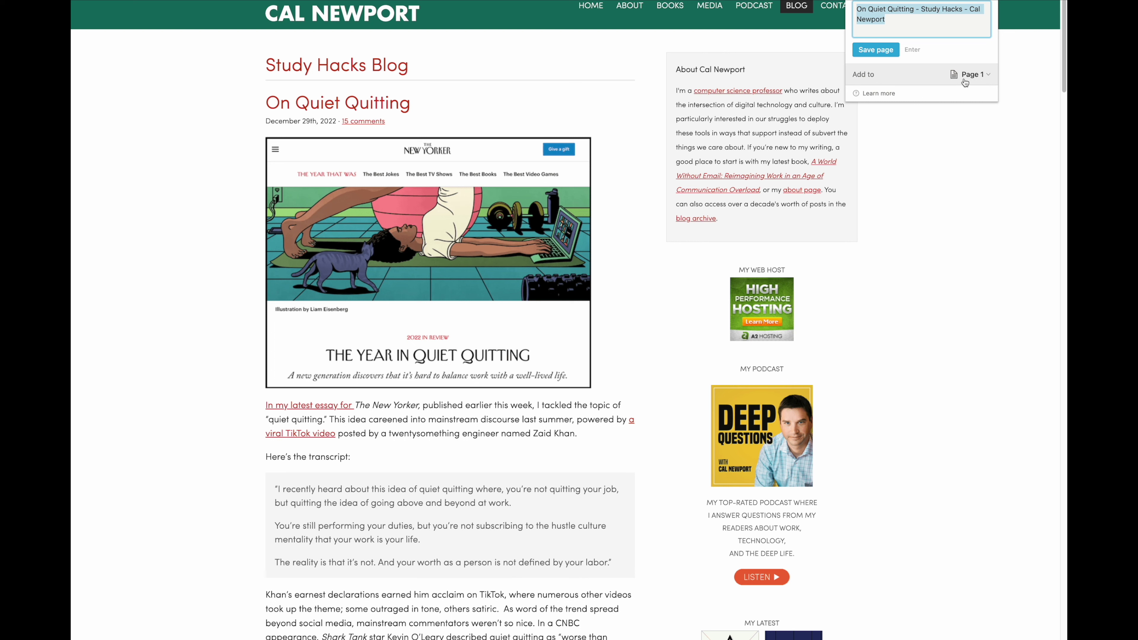
pyautogui.click(882, 50)
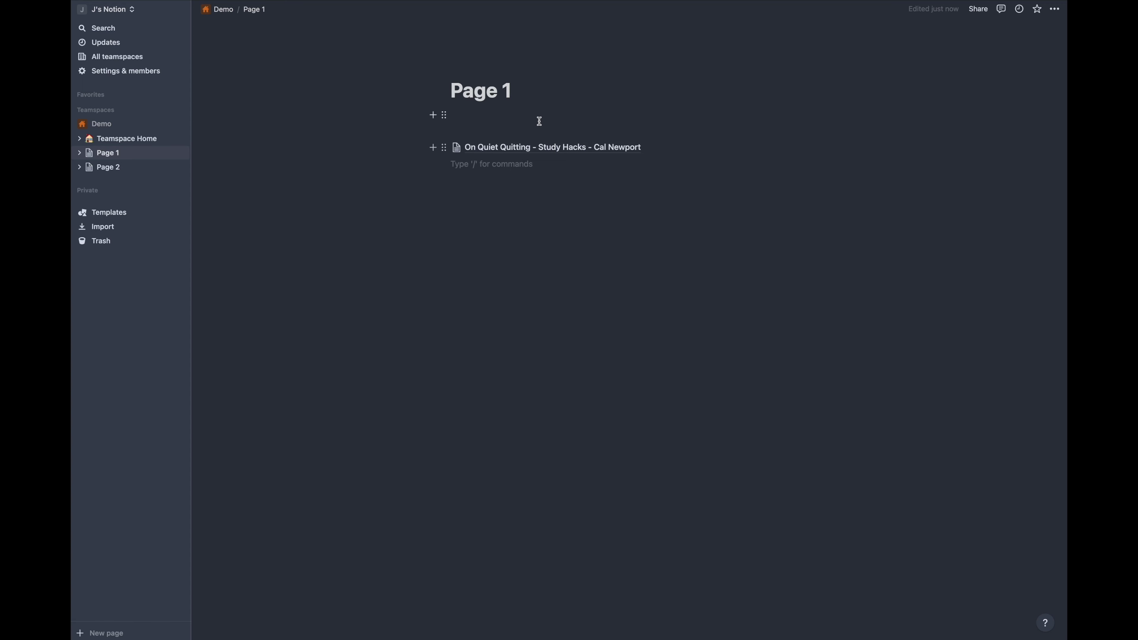
pyautogui.click(551, 137)
pyautogui.click(553, 147)
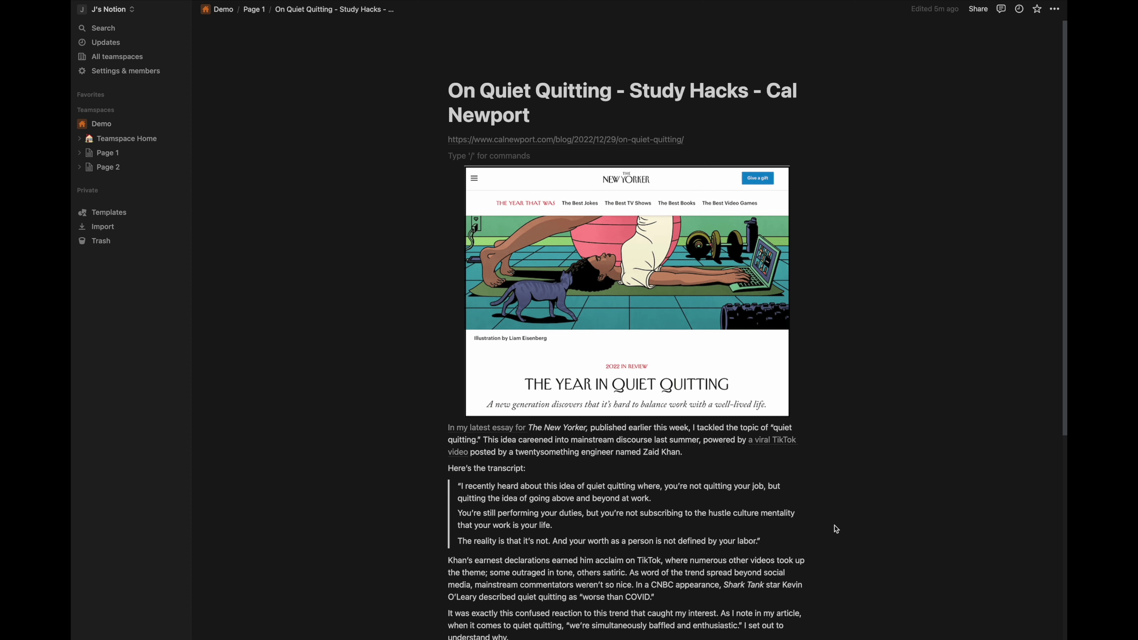
# Step: Switch the appearance from dark mode to light mode and back to dark
pyautogui.press('super+shift+l')
pyautogui.press('super+shift+l')
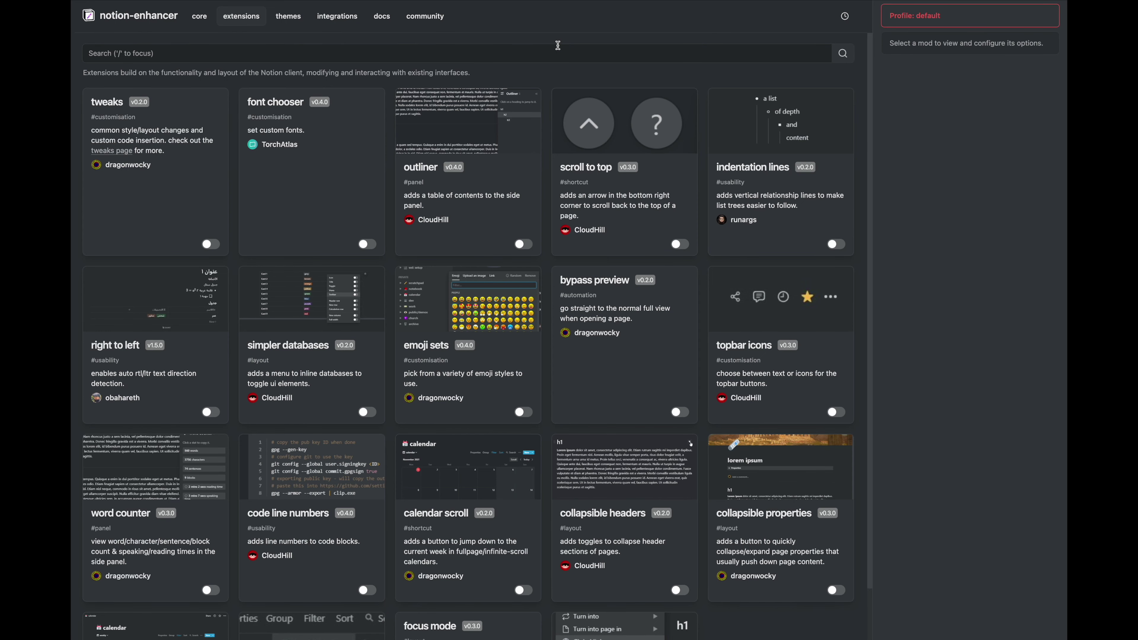
# Step: In the notion-enhancer themes, enable the nord dark theme and the gruvbox light theme
pyautogui.click(294, 21)
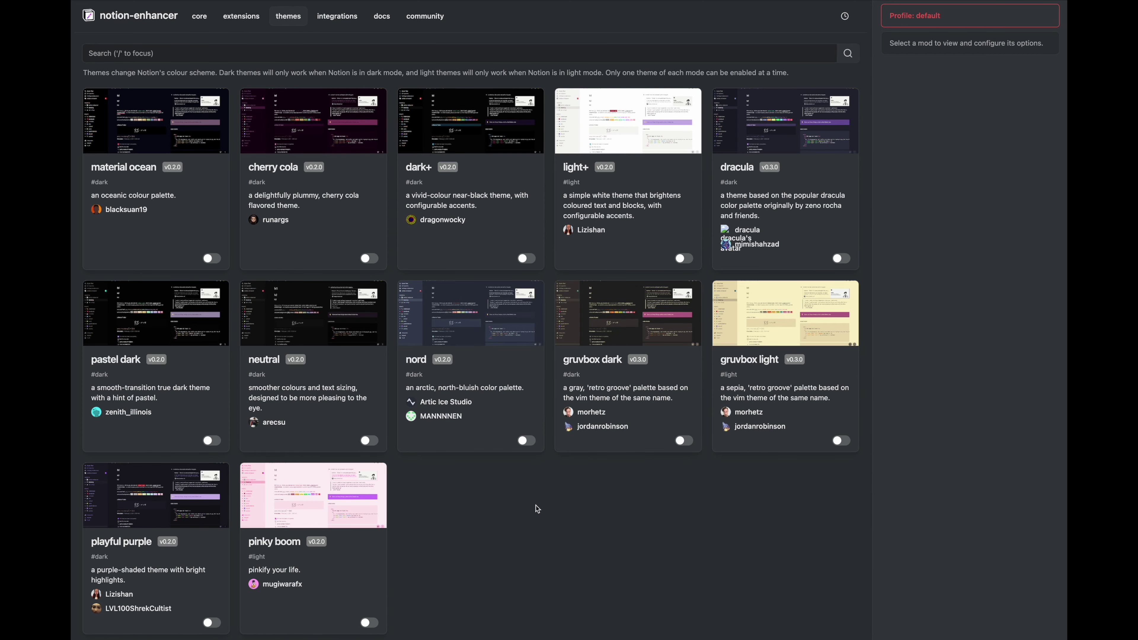
pyautogui.click(530, 442)
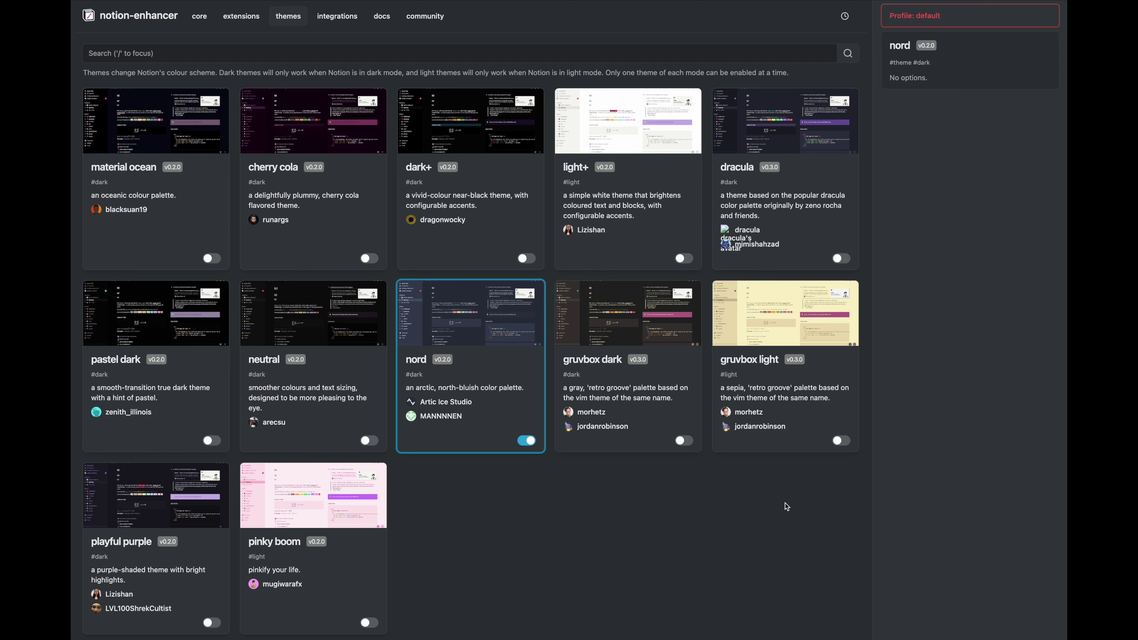
pyautogui.click(842, 441)
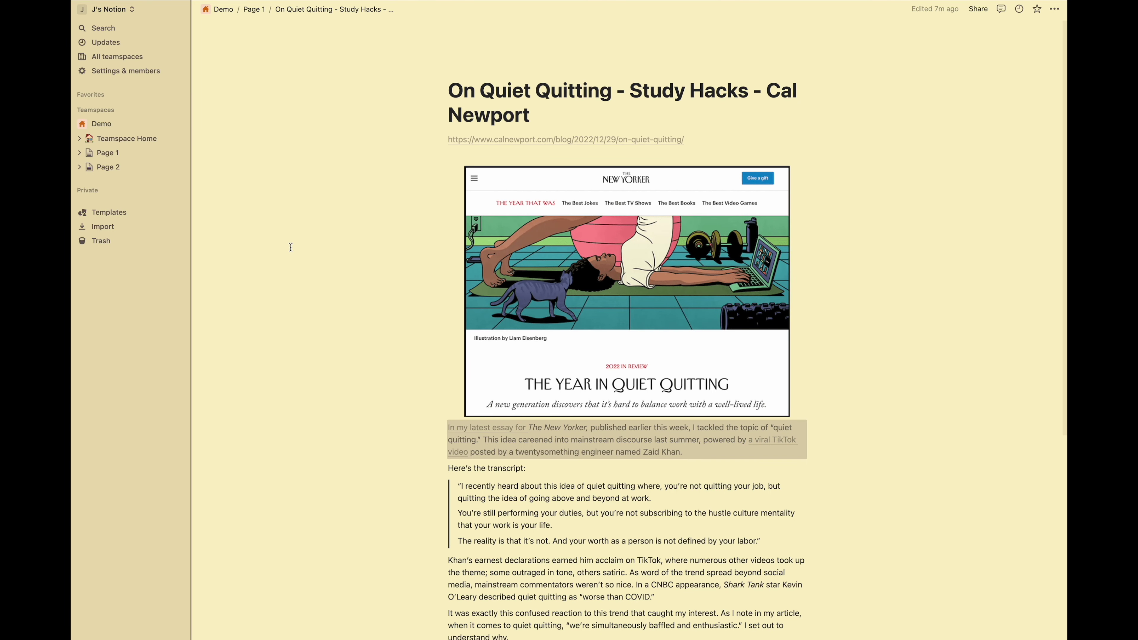
# Step: Alternate the clipped article page between the light and dark themes, ending in dark mode
pyautogui.press('super+shift+l')
pyautogui.press('super+shift+l')
pyautogui.press('super+shift+l')
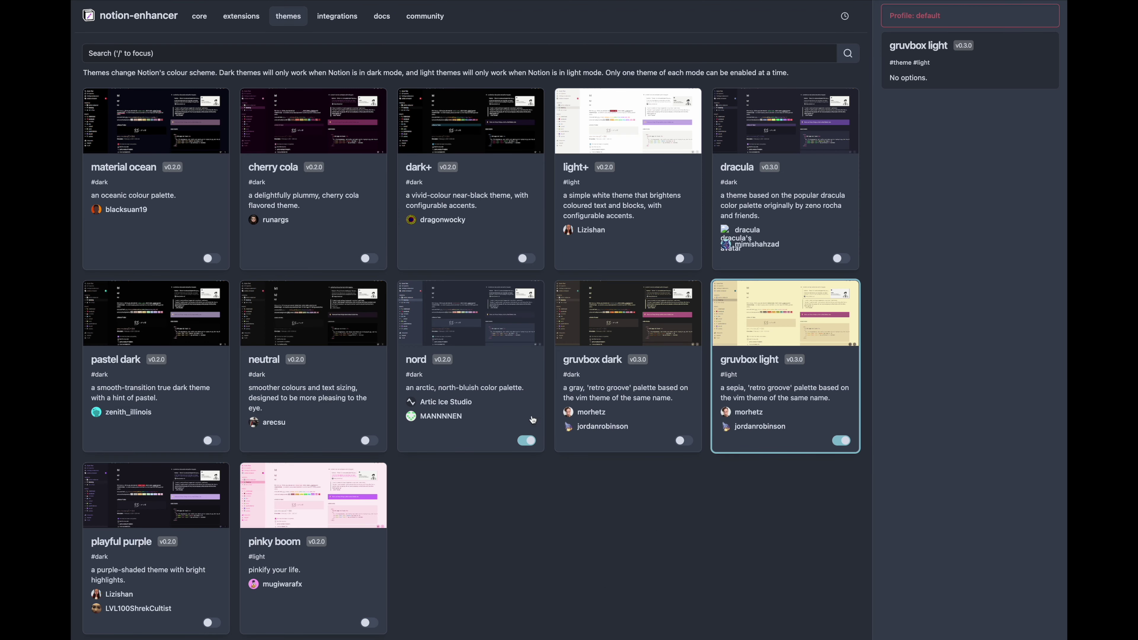
# Step: Disable the nord and gruvbox light themes in notion-enhancer
pyautogui.click(527, 441)
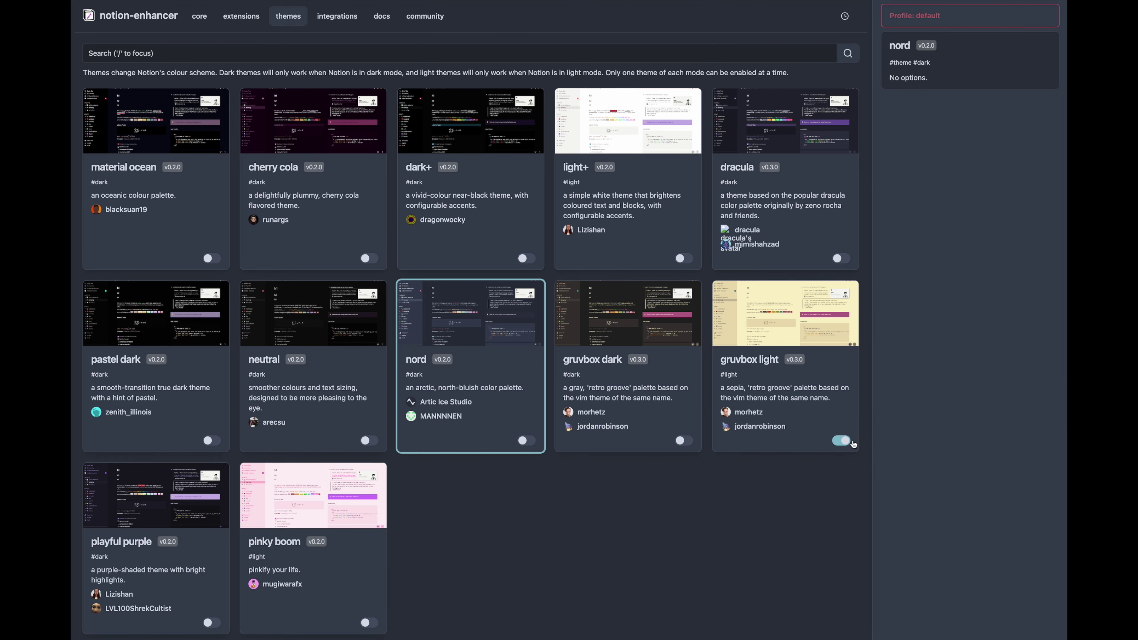
pyautogui.click(842, 442)
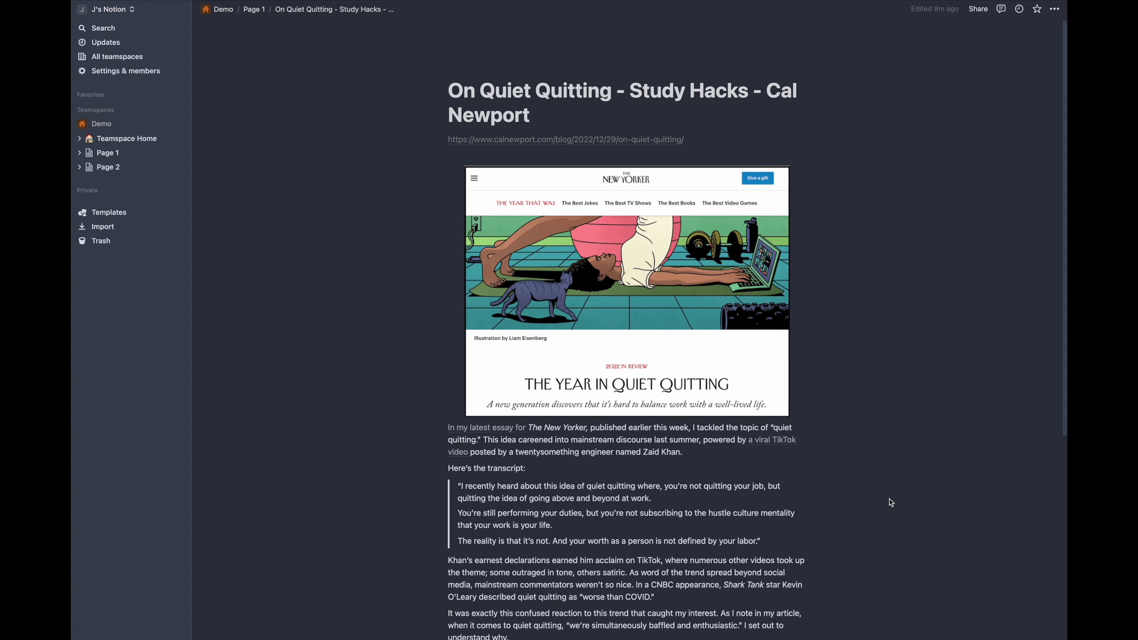
# Step: Turn on Full width for the clipped "On Quiet Quitting" page
pyautogui.click(891, 502)
pyautogui.click(1060, 11)
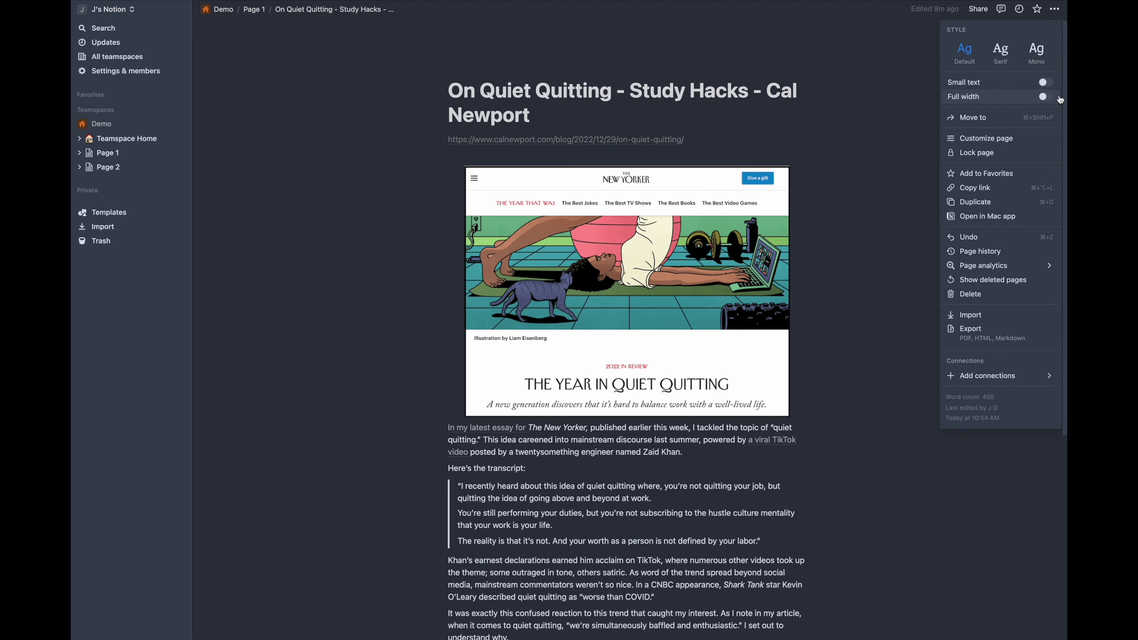
pyautogui.click(1046, 97)
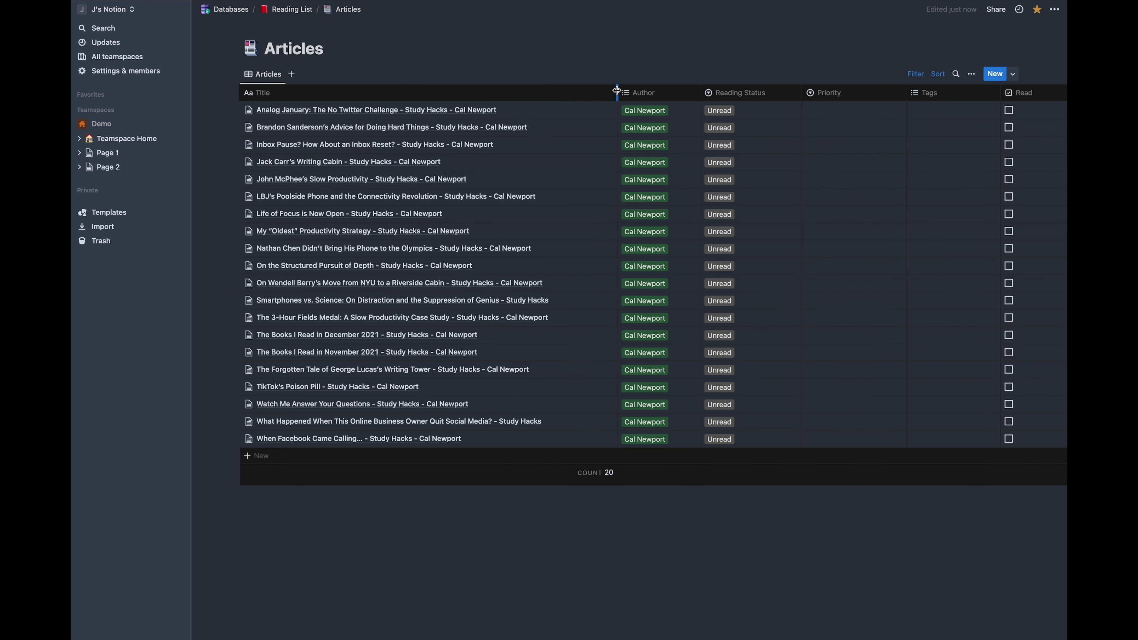
# Step: Narrow the Title column of the Articles table and turn off its column wrapping
pyautogui.moveTo(617, 91); pyautogui.dragTo(552, 92)
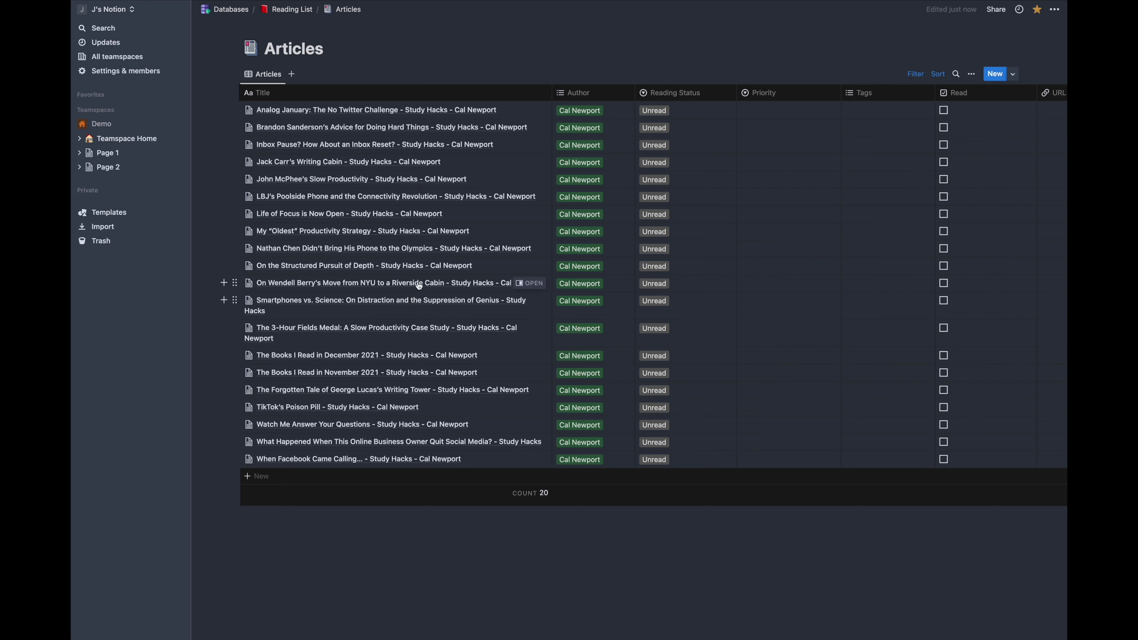
pyautogui.click(477, 94)
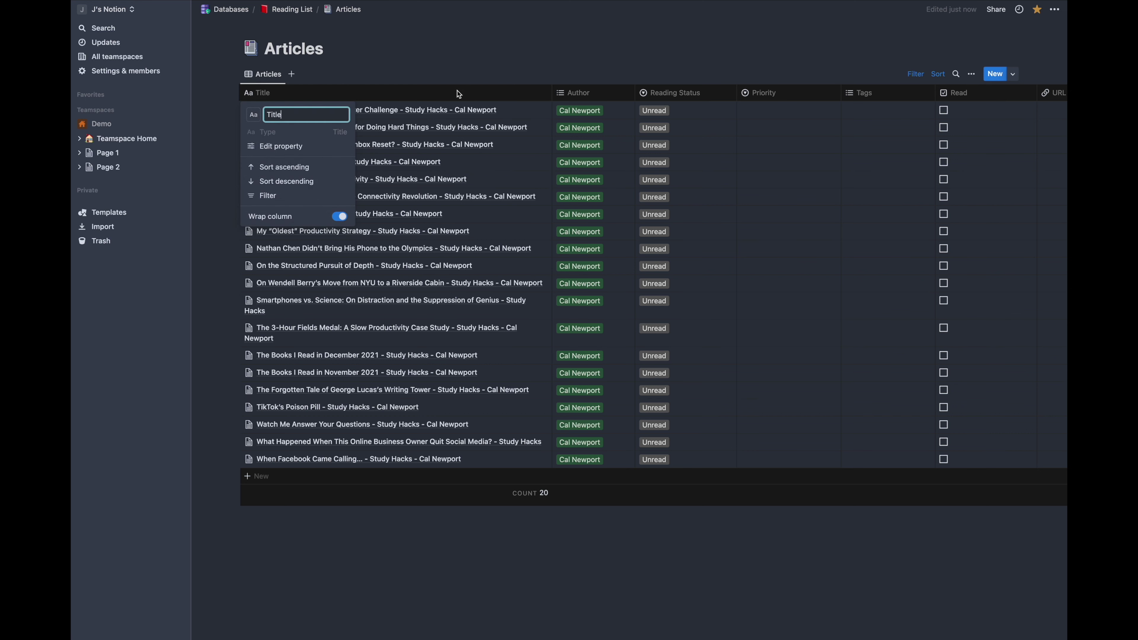
pyautogui.click(340, 216)
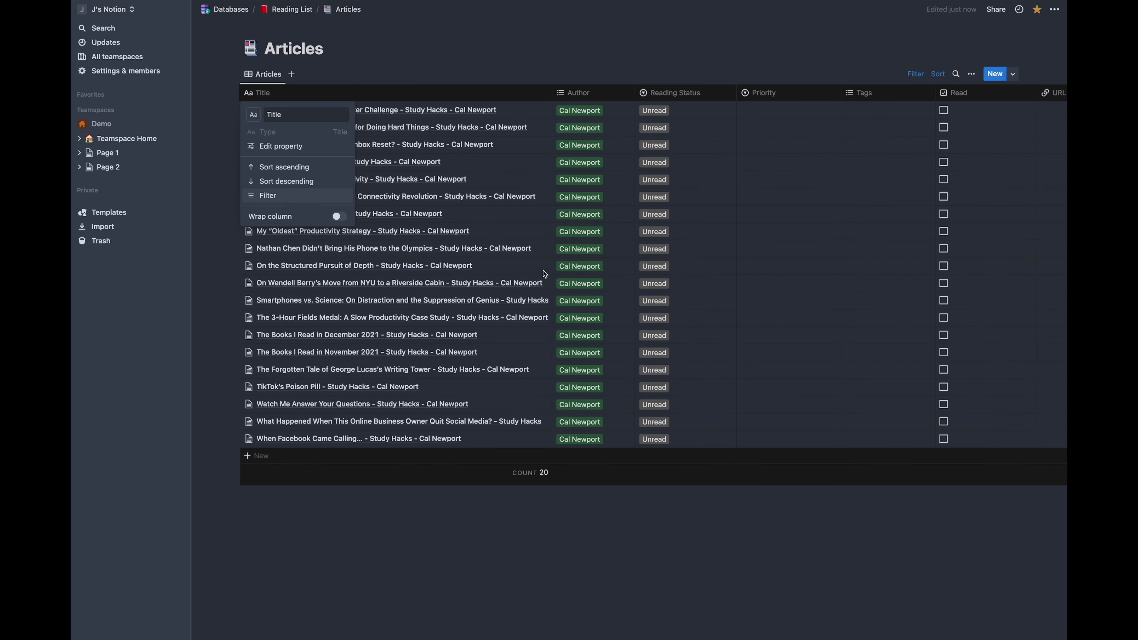
pyautogui.click(649, 57)
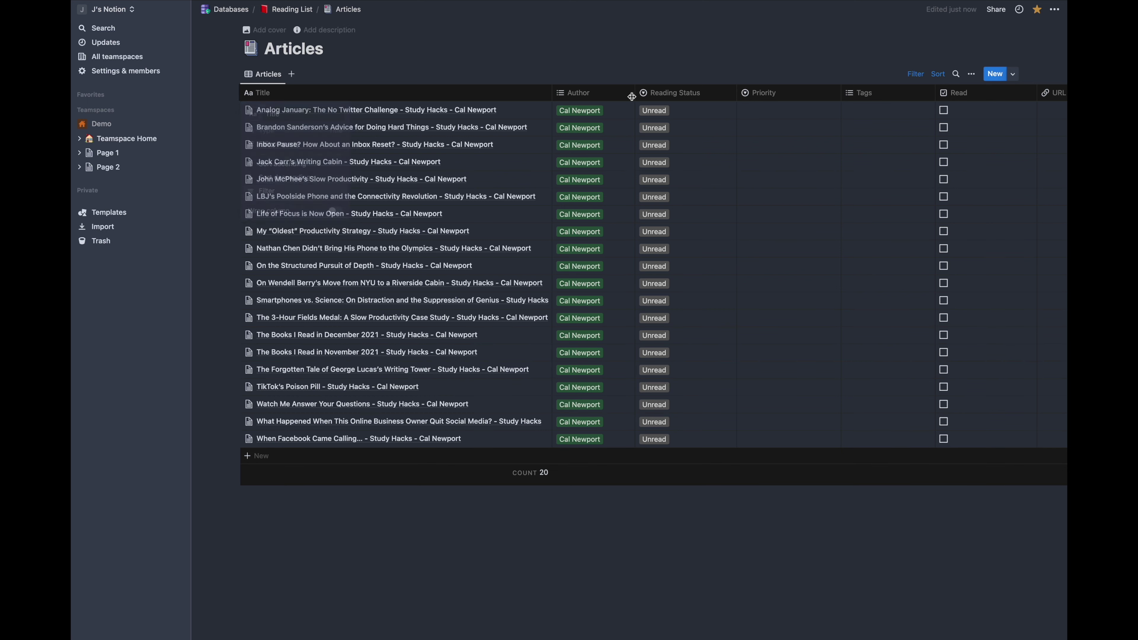
# Step: Narrow the Author, Reading Status and Read columns of the Articles table to fit their contents
pyautogui.moveTo(635, 93); pyautogui.dragTo(610, 93)
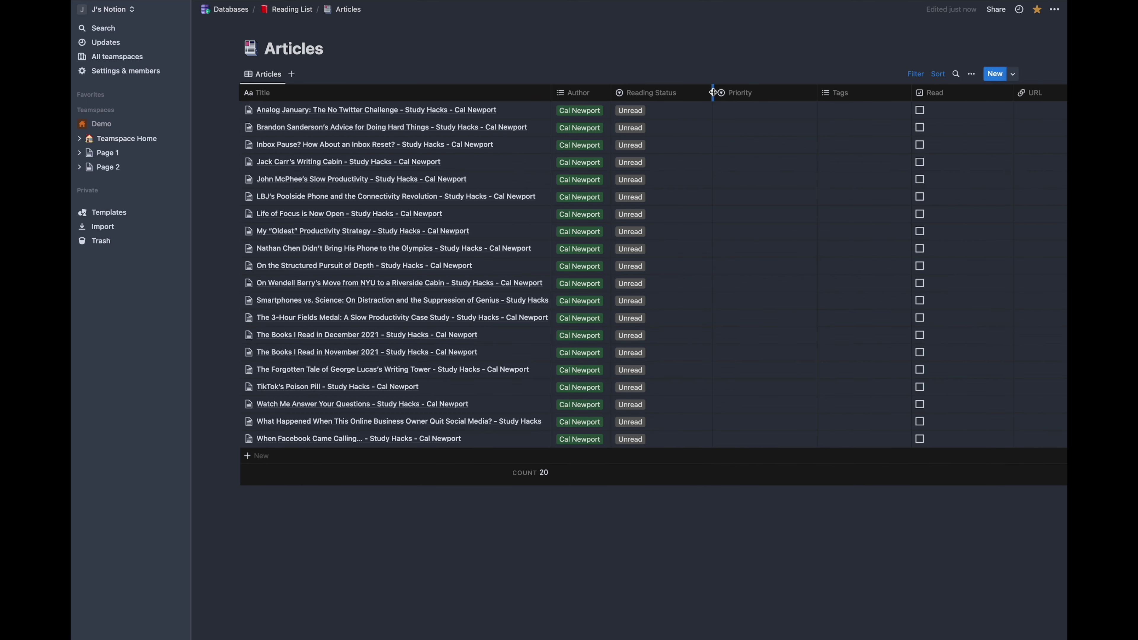
pyautogui.moveTo(713, 92); pyautogui.dragTo(696, 112)
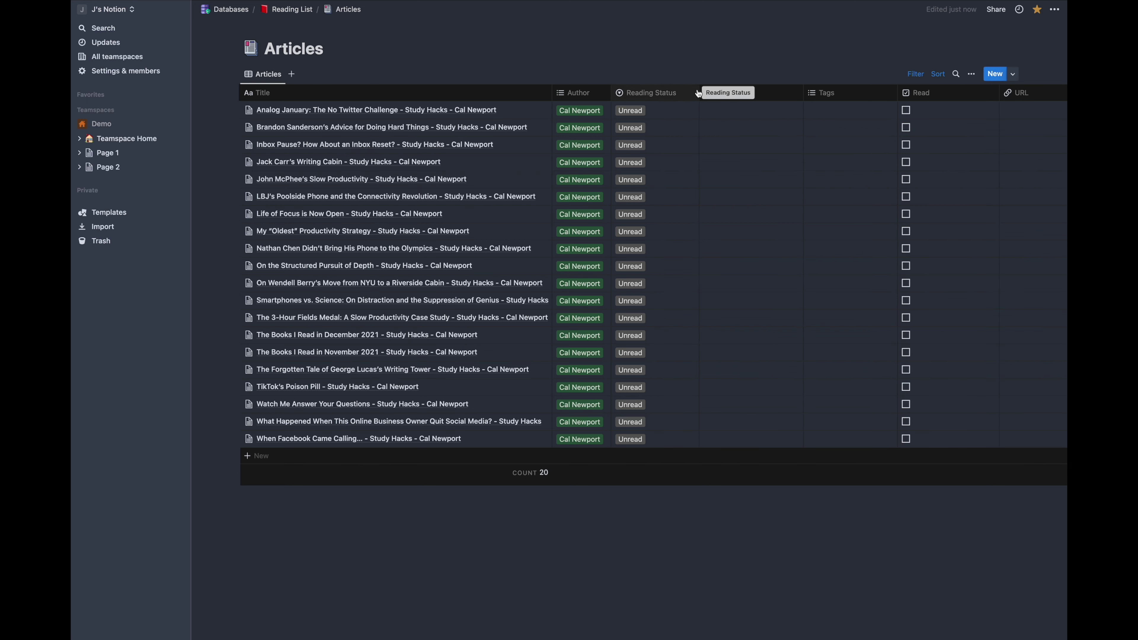
pyautogui.moveTo(698, 90); pyautogui.dragTo(663, 92)
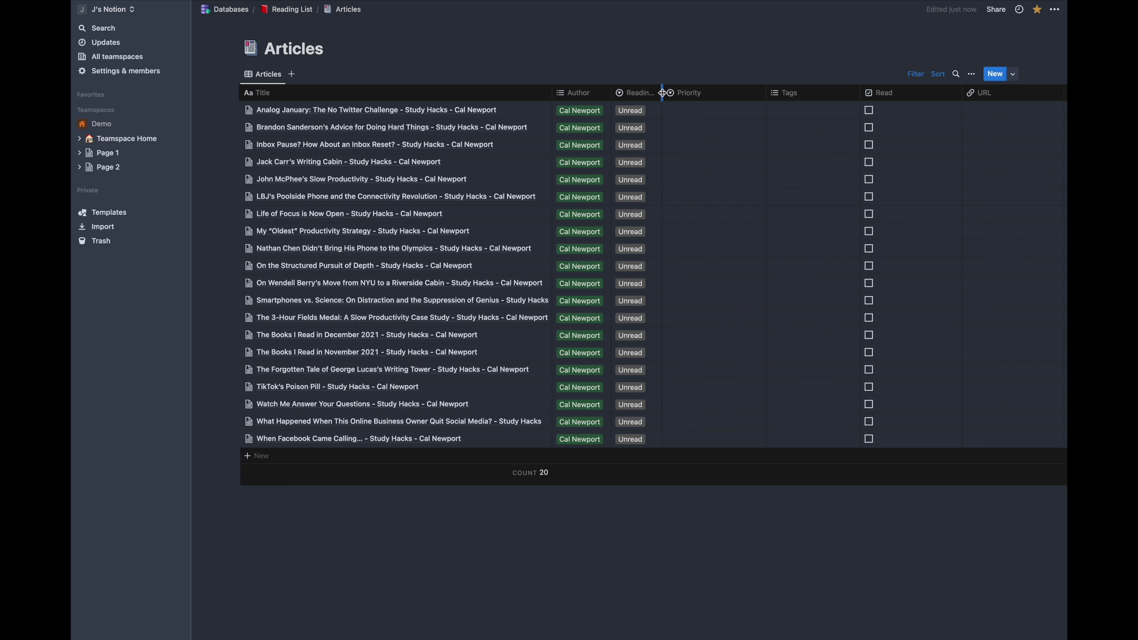
pyautogui.moveTo(662, 93); pyautogui.dragTo(695, 93)
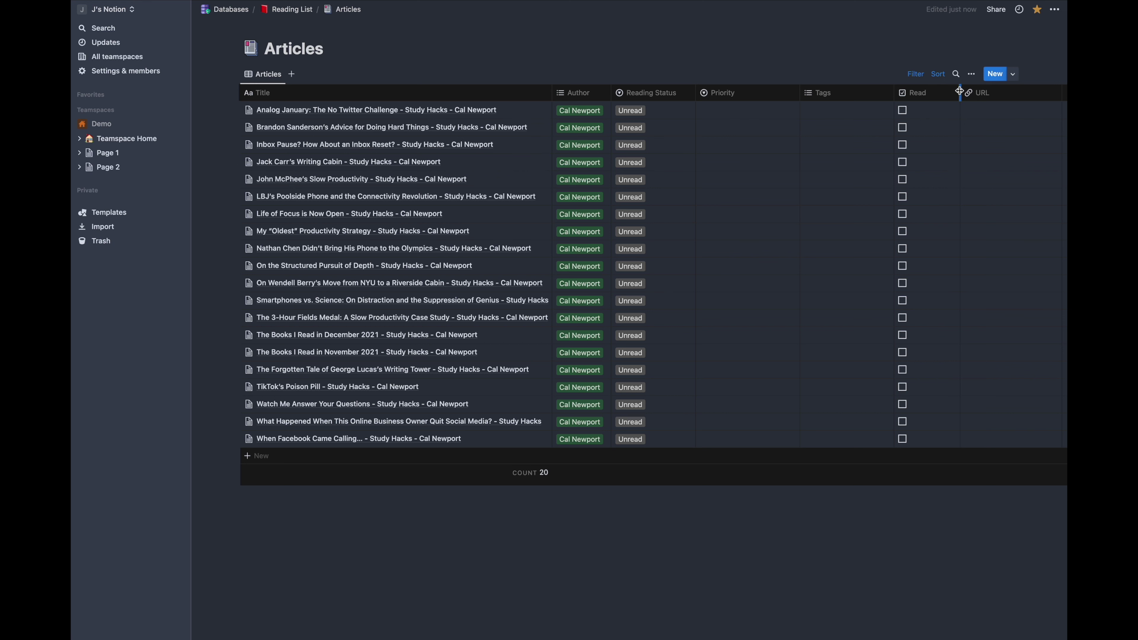
pyautogui.moveTo(959, 92); pyautogui.dragTo(912, 91)
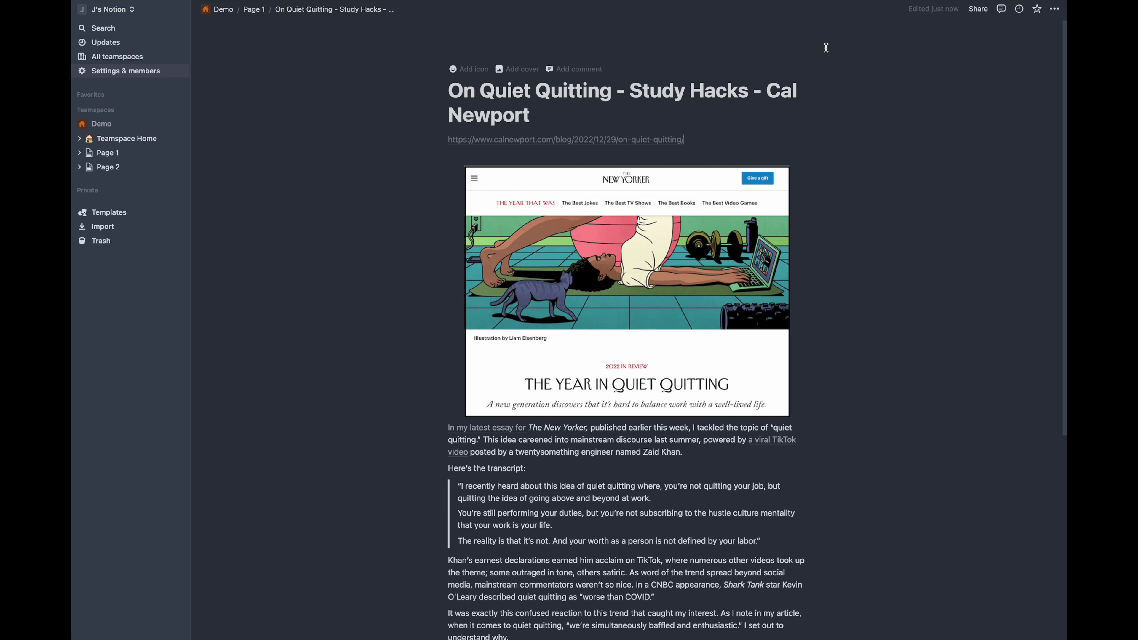
# Step: Insert an inline reminder for tomorrow at 8:00 AM below the last paragraph of the "On Quiet Quitting" page
pyautogui.scroll(-8, 810, 118)
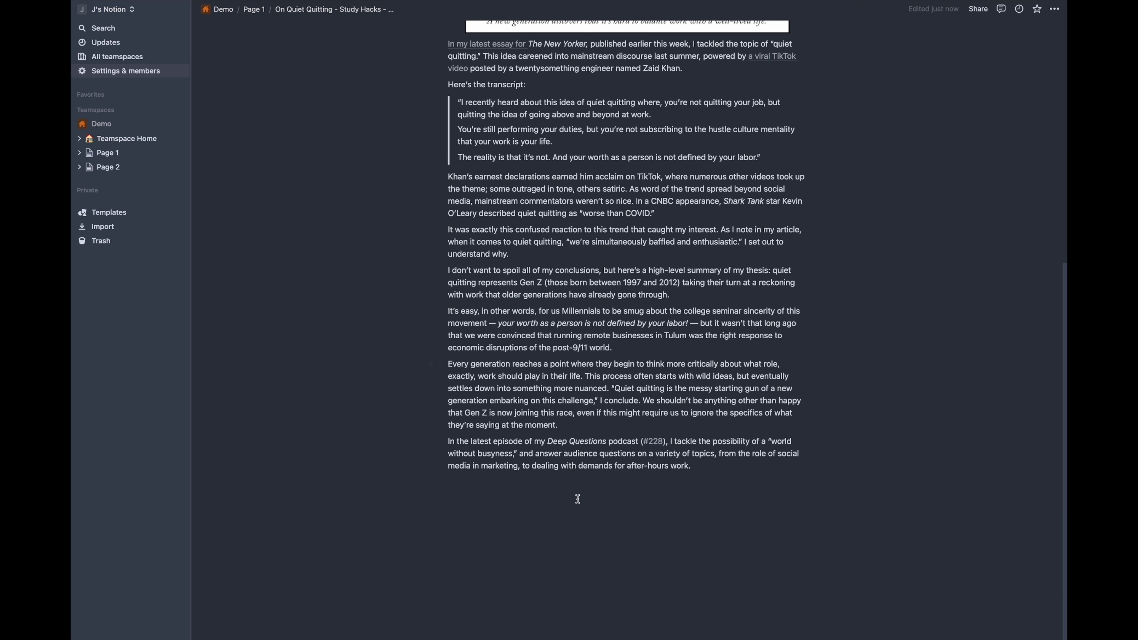
pyautogui.click(505, 487)
pyautogui.write('@')
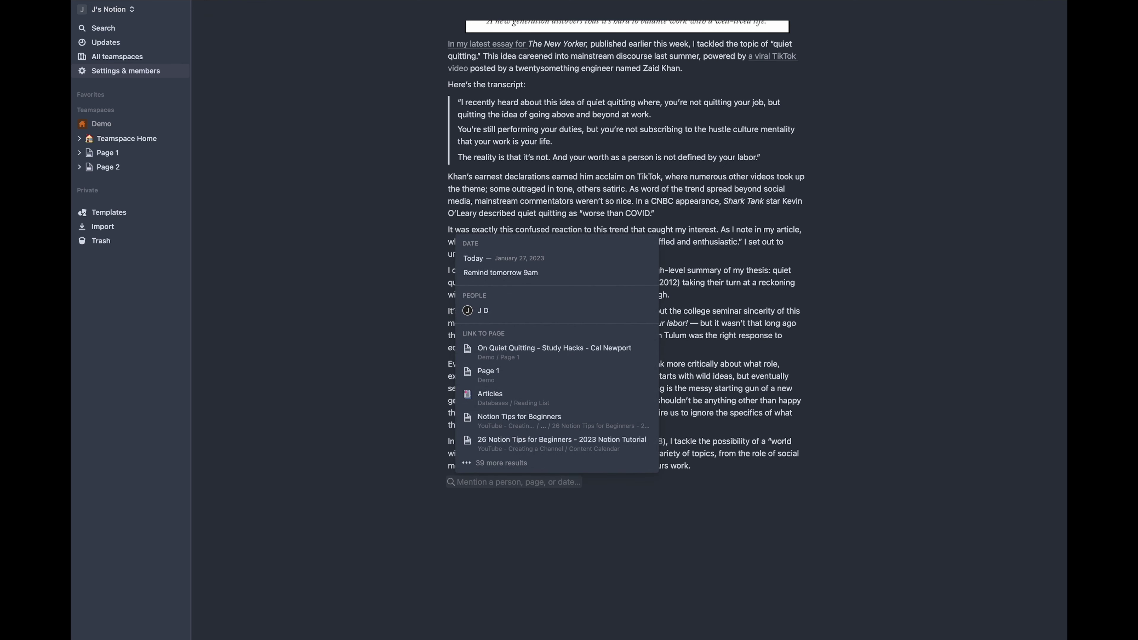
pyautogui.write('remind tomo')
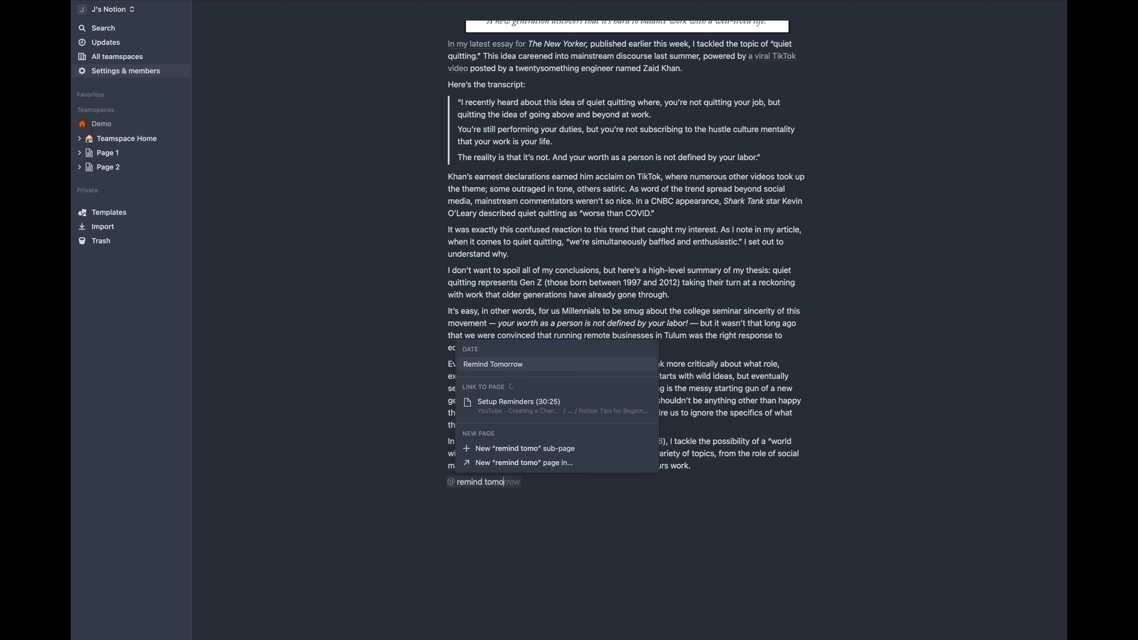
pyautogui.write('rrow 8:00 AM')
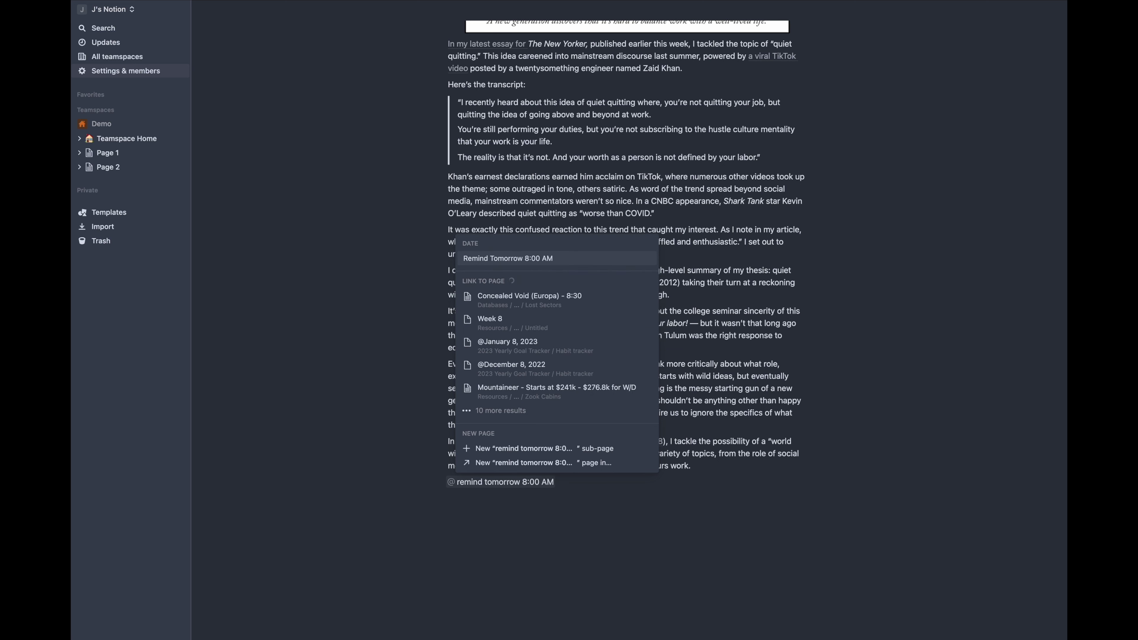
pyautogui.press('Return')
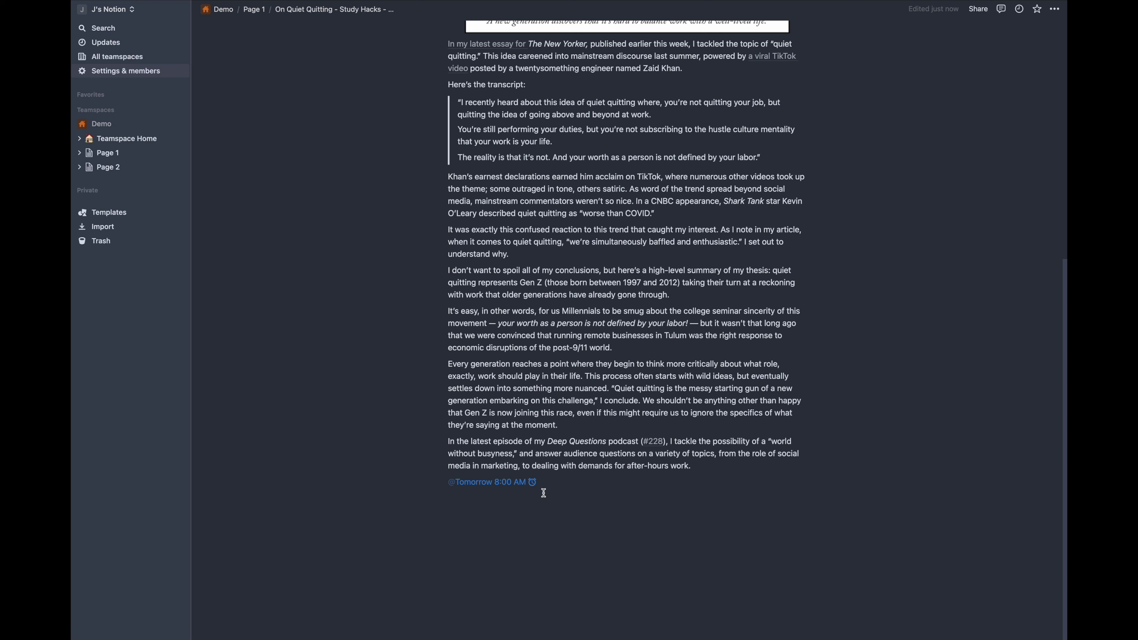
# Step: Reschedule the inline reminder to Jan 29, 2023 at 10:00 AM
pyautogui.click(533, 484)
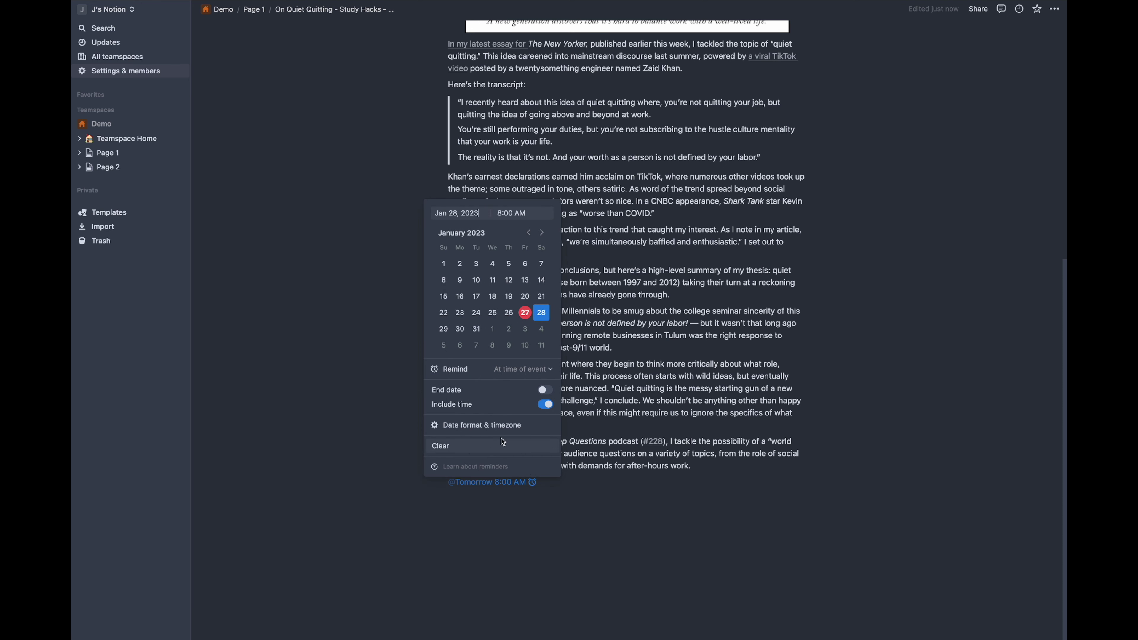
pyautogui.click(498, 211)
pyautogui.press('Right')
pyautogui.press('BackSpace')
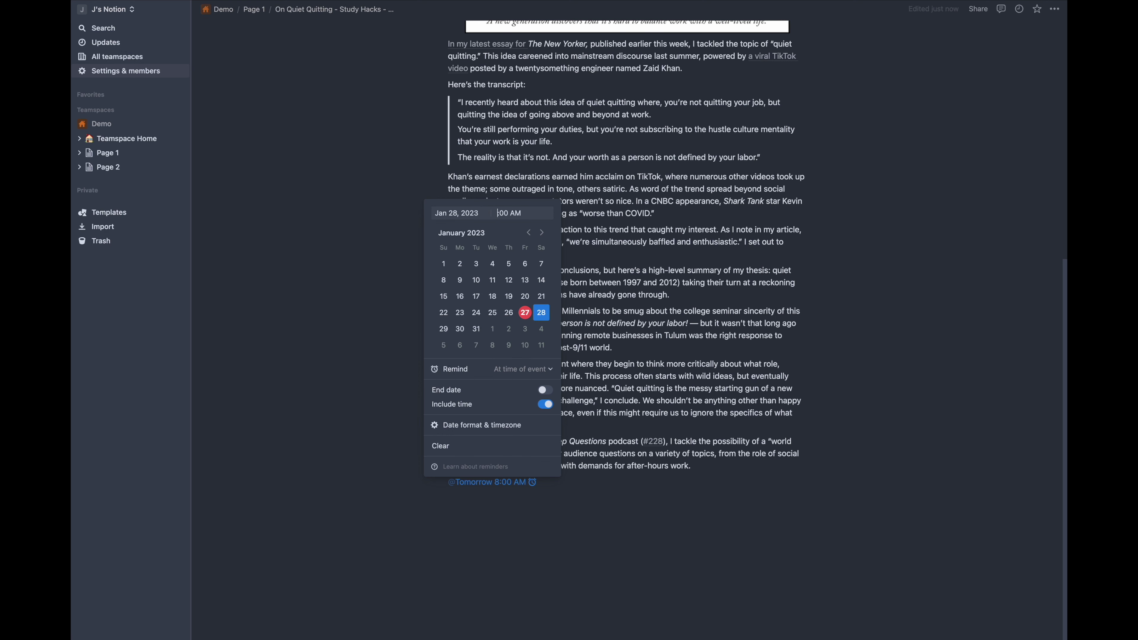
pyautogui.write('10')
pyautogui.click(443, 332)
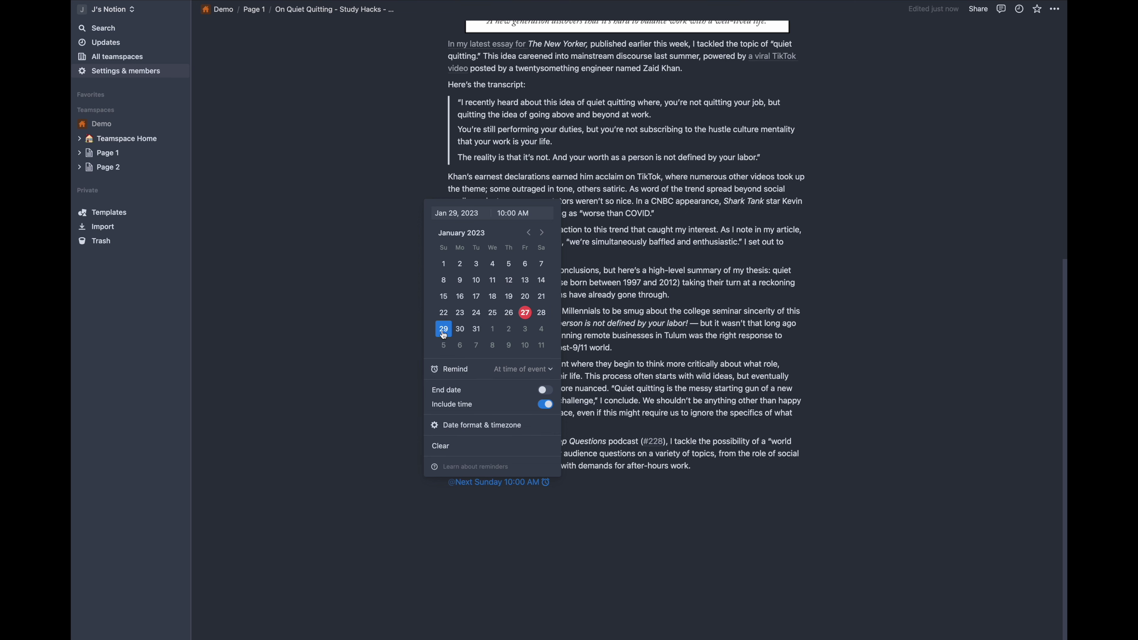
pyautogui.click(625, 546)
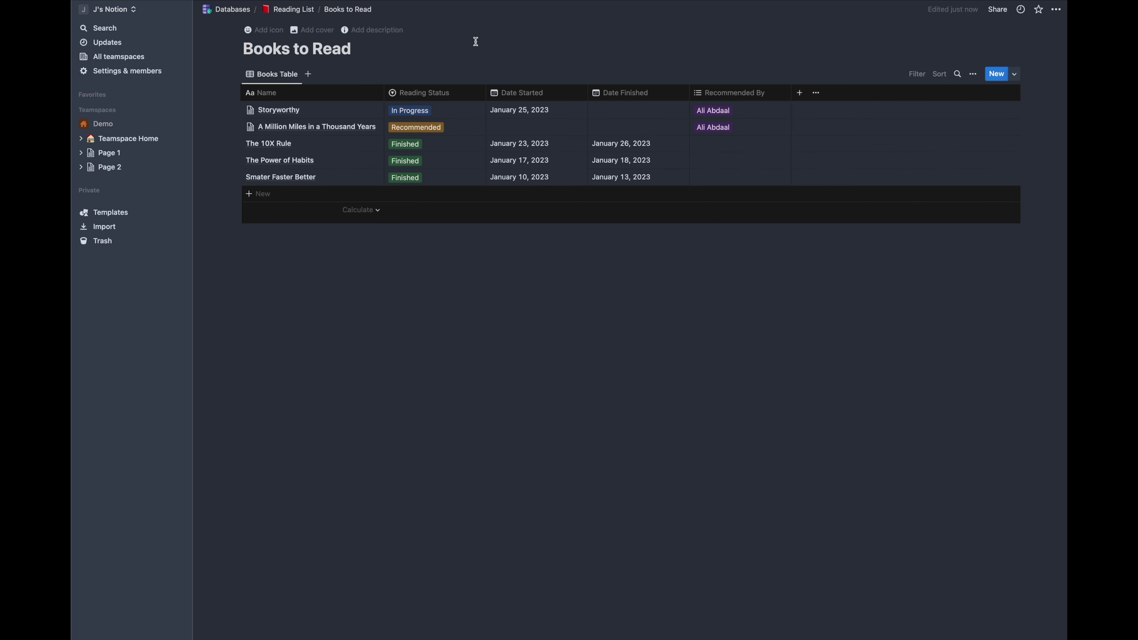
# Step: Add a Board view to the Books to Read database and compare it with the Books Table view
pyautogui.click(309, 74)
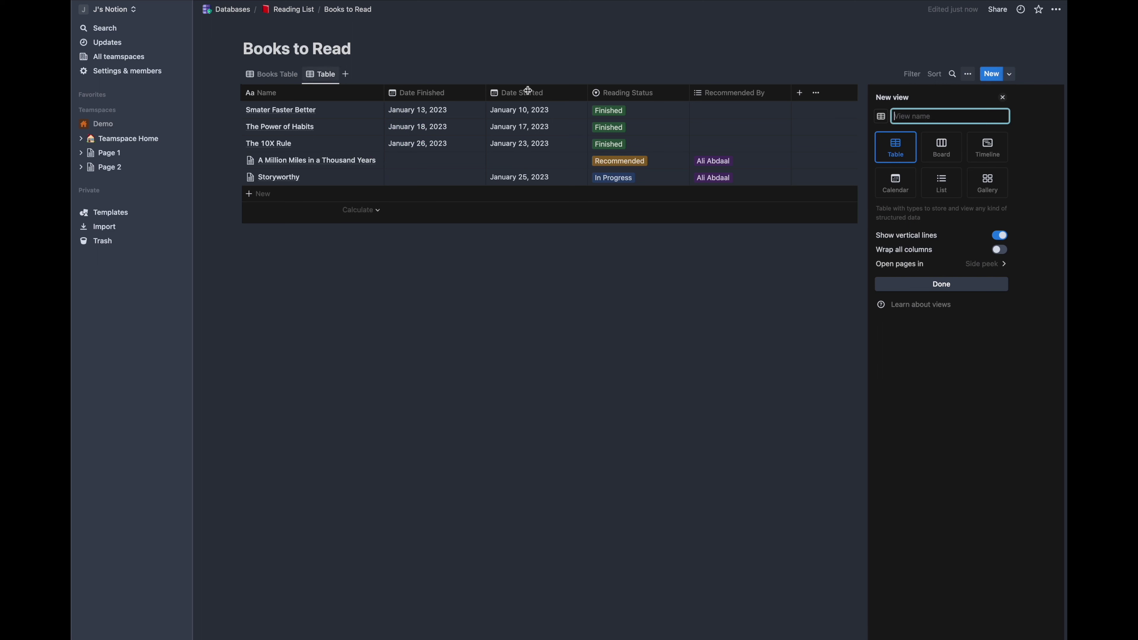
pyautogui.click(947, 147)
pyautogui.click(569, 297)
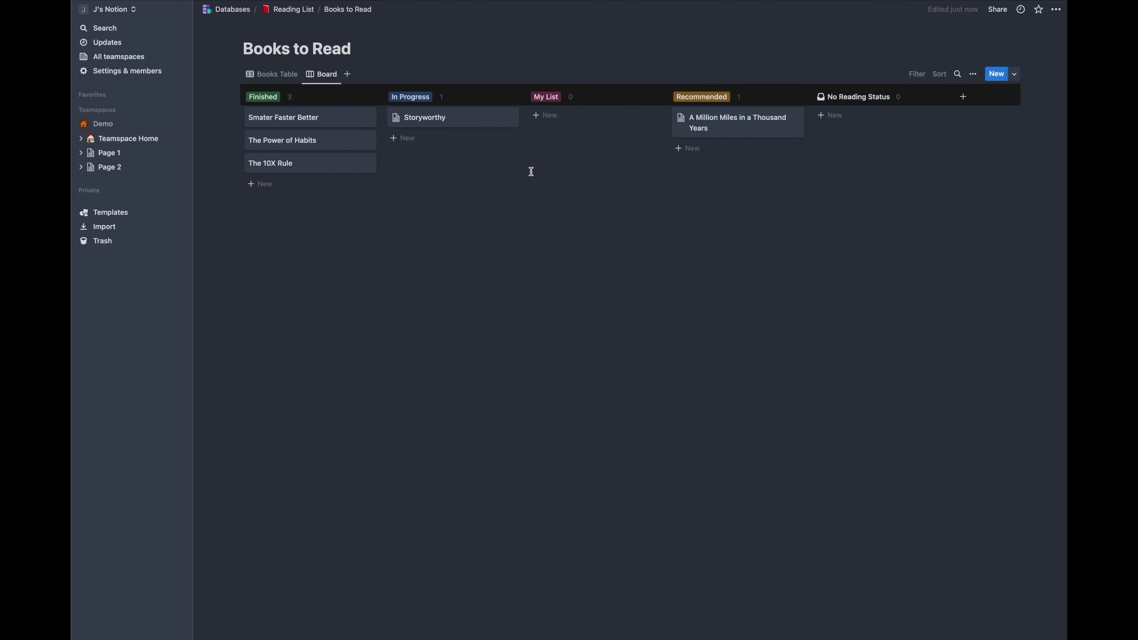
pyautogui.click(266, 76)
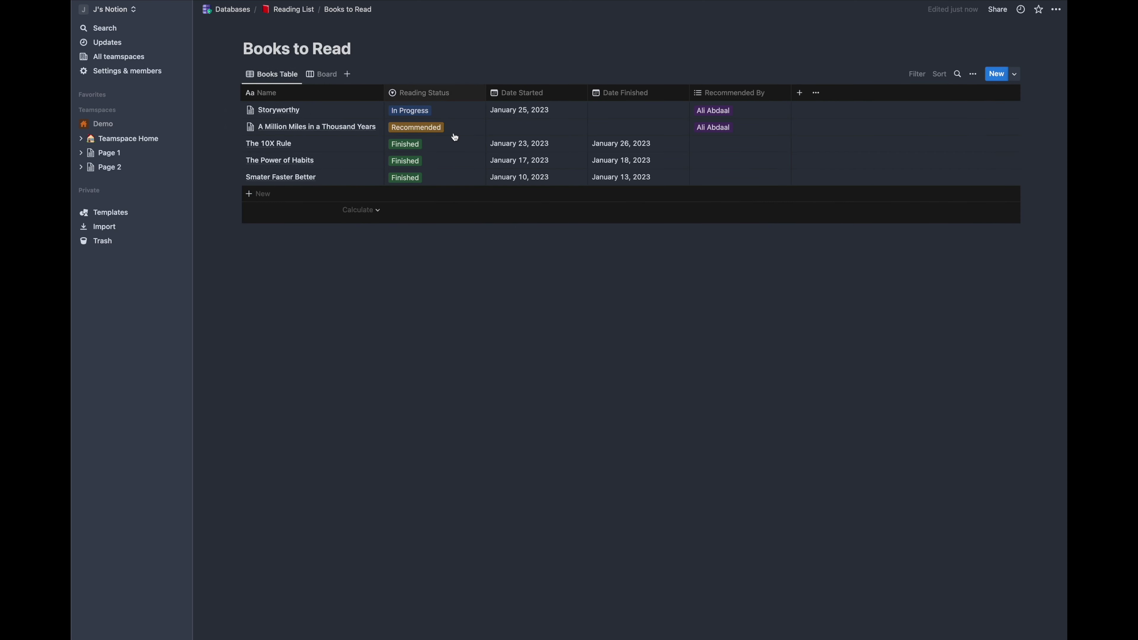
pyautogui.click(321, 76)
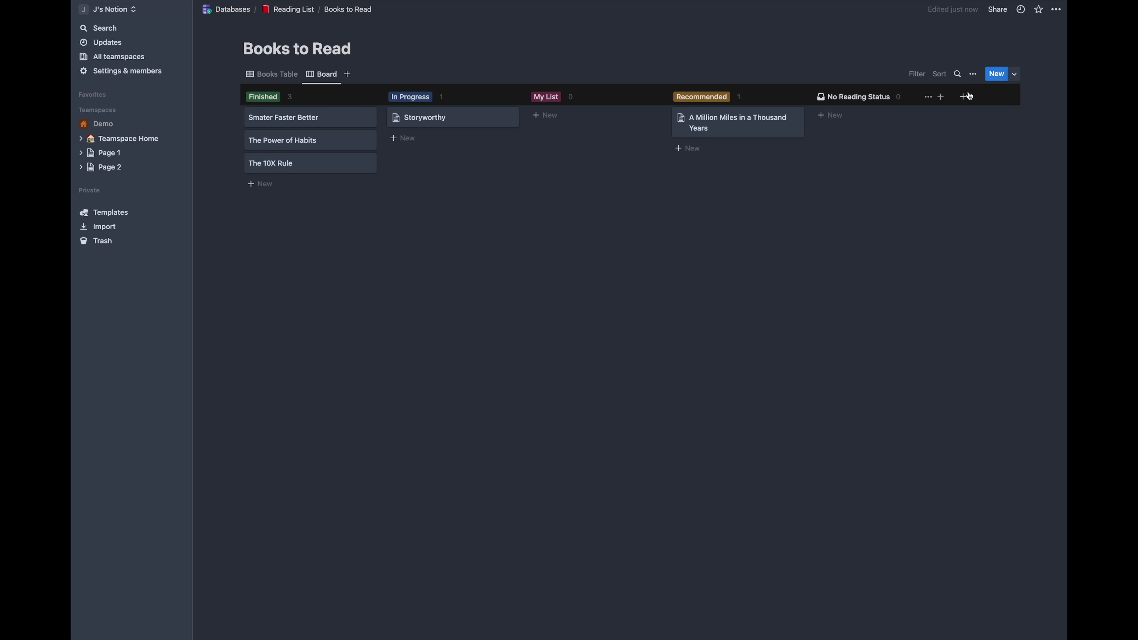
# Step: Try grouping the Books to Read board by Recommended By
pyautogui.click(972, 75)
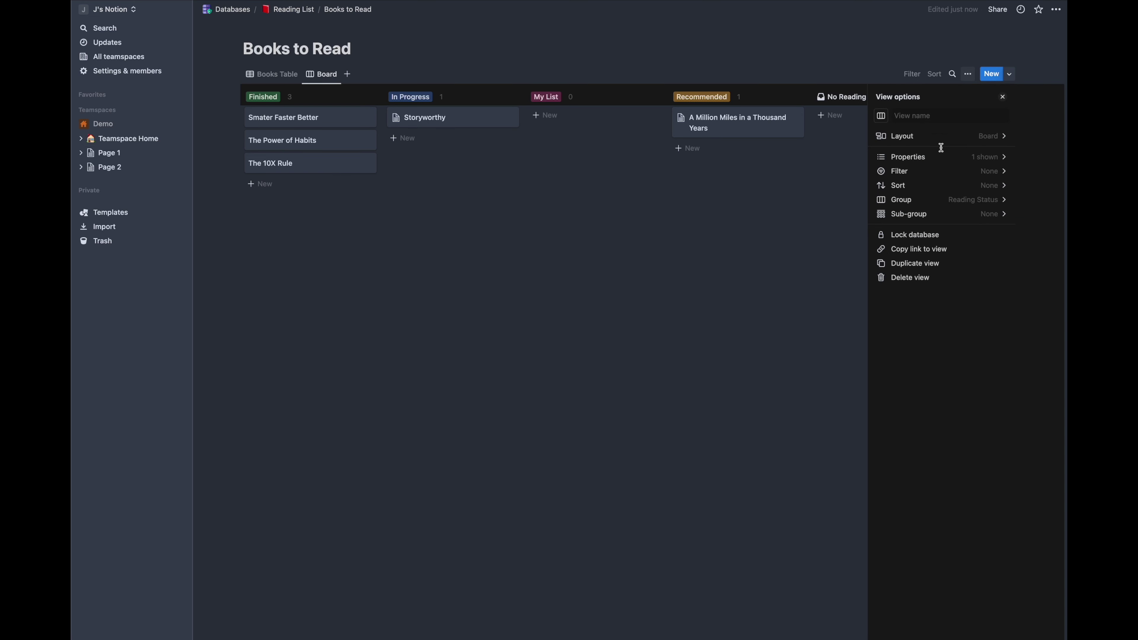
pyautogui.click(970, 197)
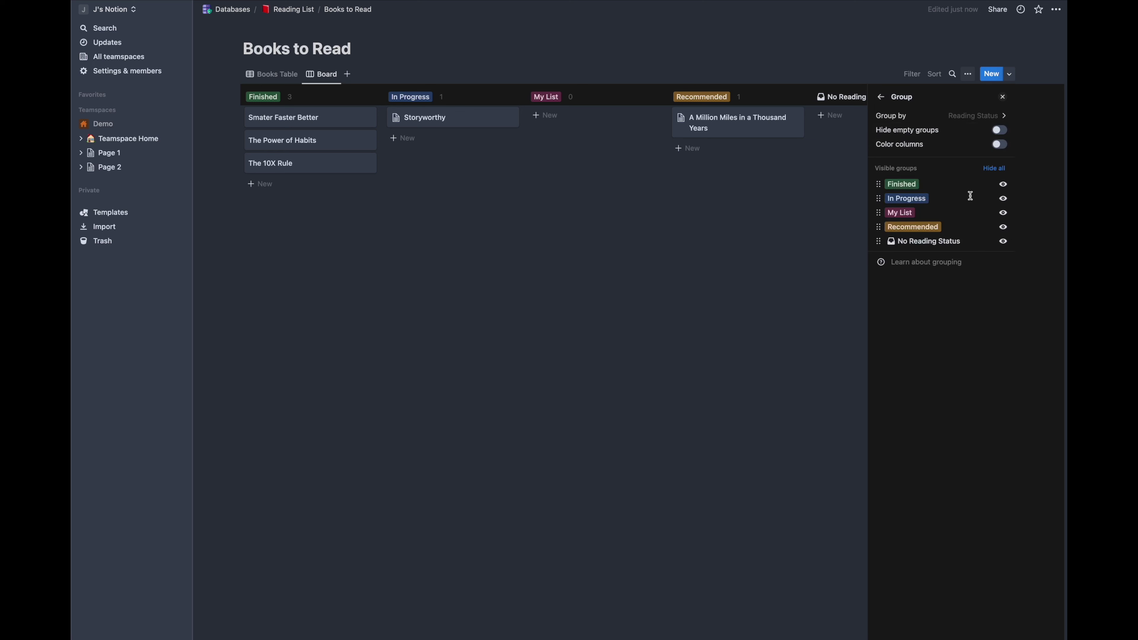
pyautogui.click(968, 115)
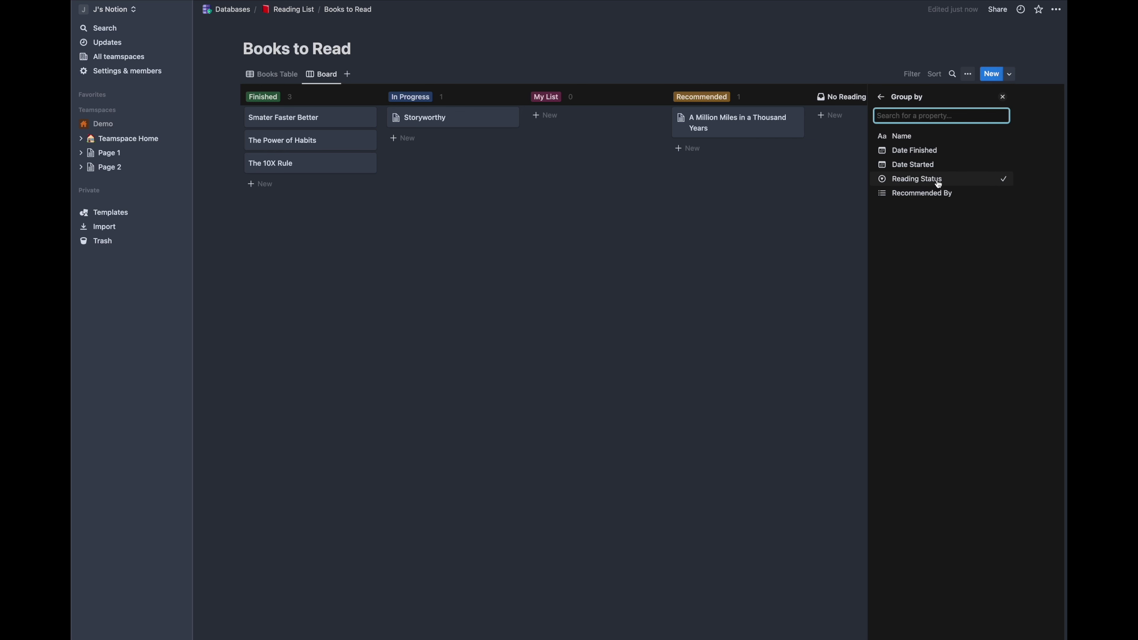
pyautogui.click(940, 192)
pyautogui.click(743, 244)
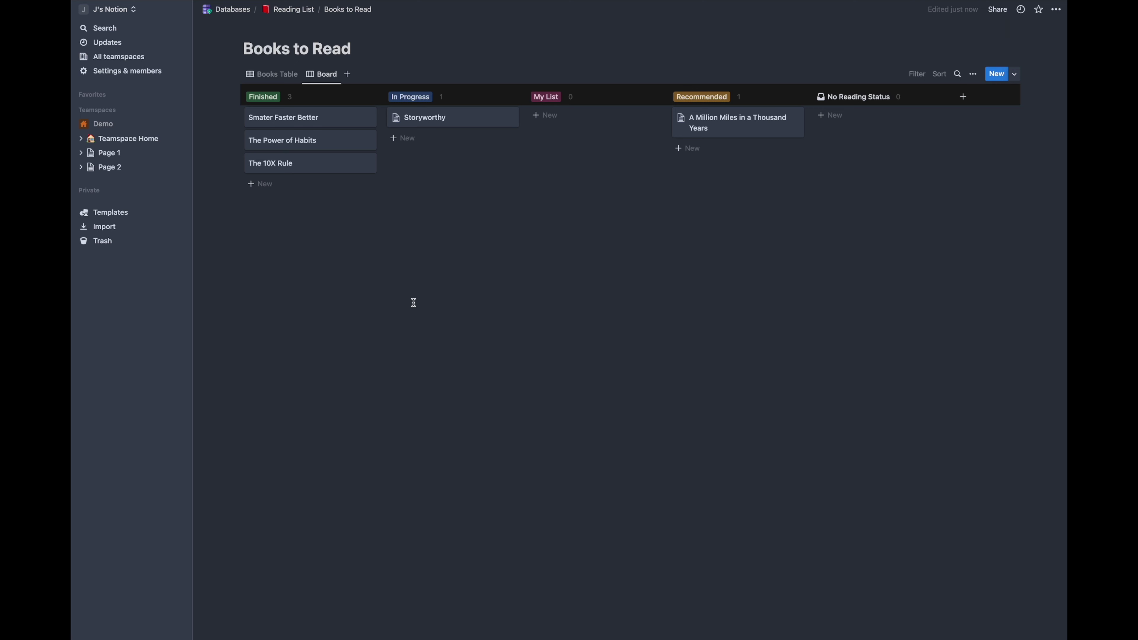
# Step: Return to Books Table and add a Calendar view to the Books to Read database
pyautogui.click(272, 74)
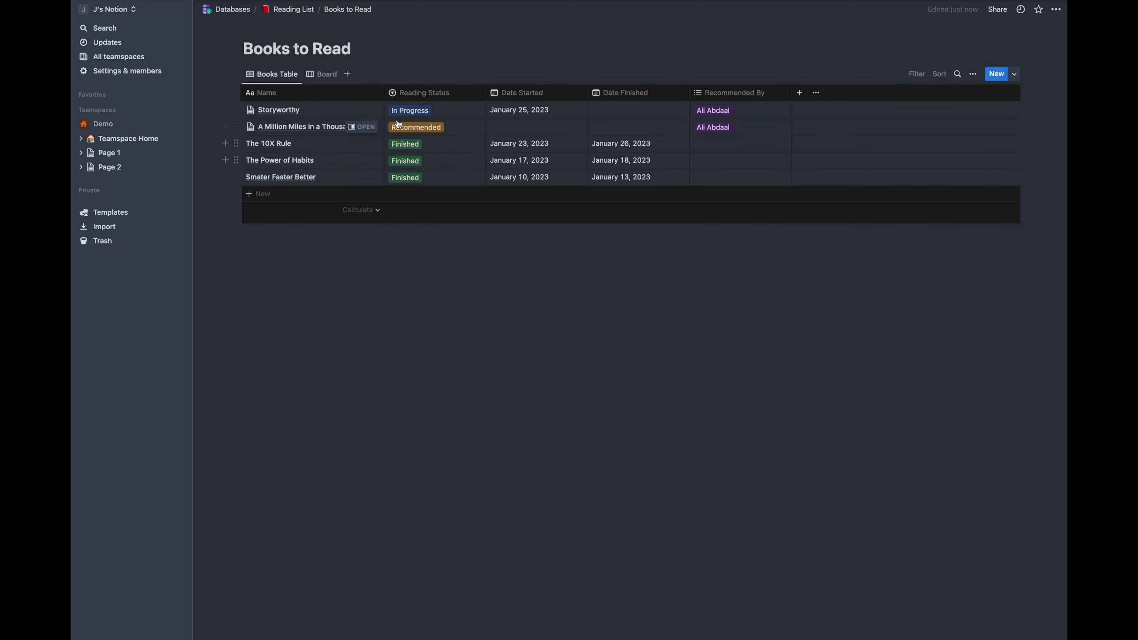
pyautogui.click(349, 75)
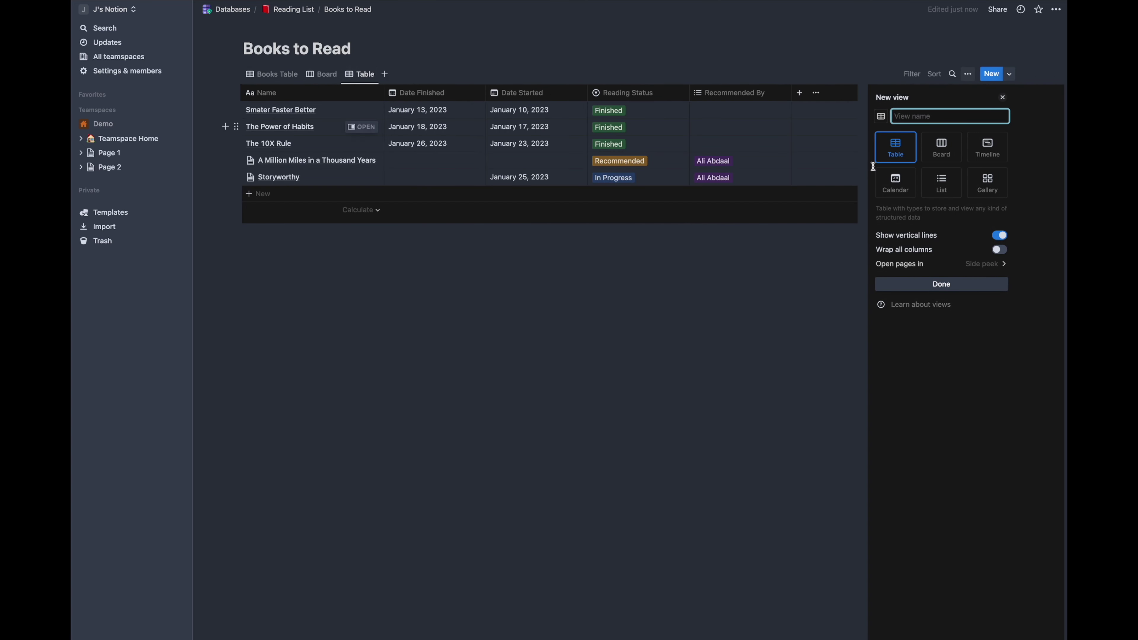
pyautogui.click(891, 186)
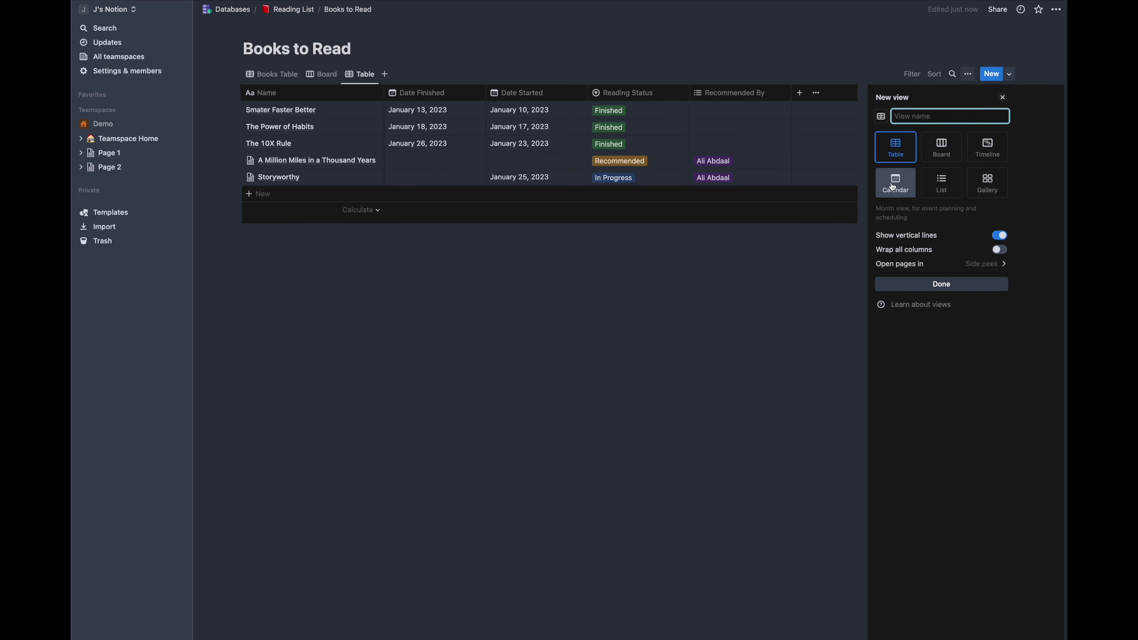
pyautogui.click(709, 51)
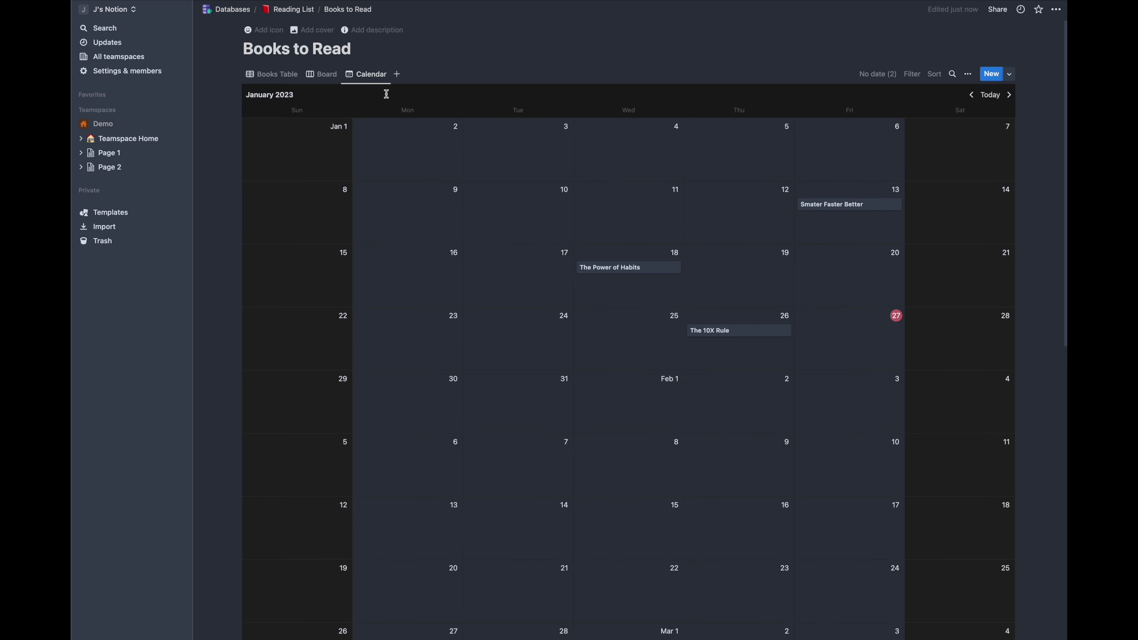
# Step: Rename the calendar view to "Calendar - Date Finished"
pyautogui.click(371, 80)
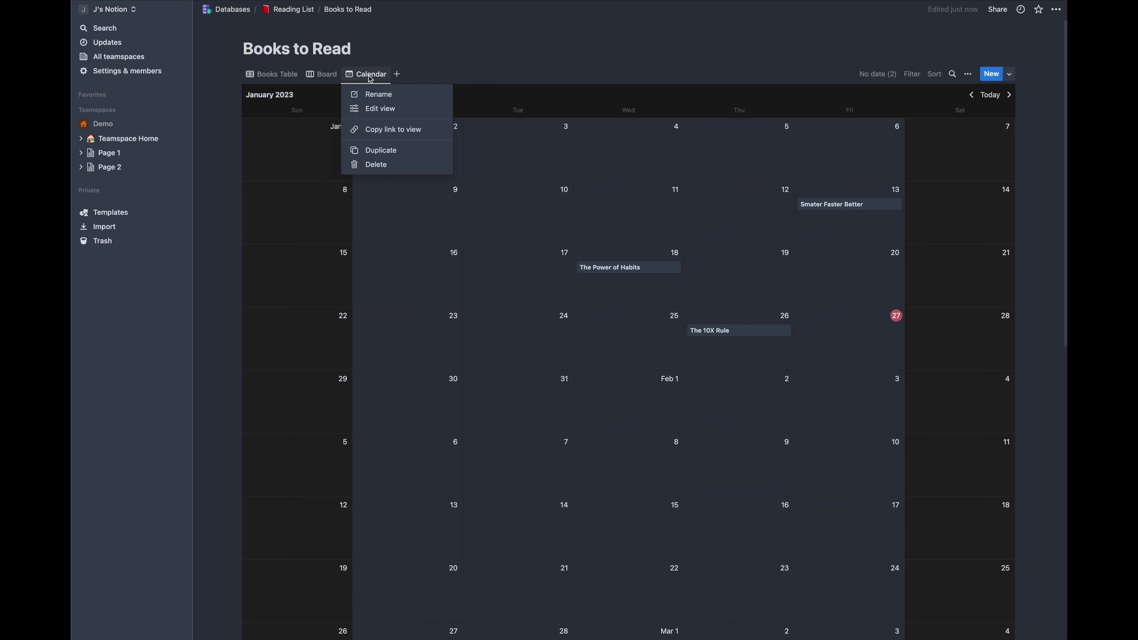
pyautogui.click(380, 97)
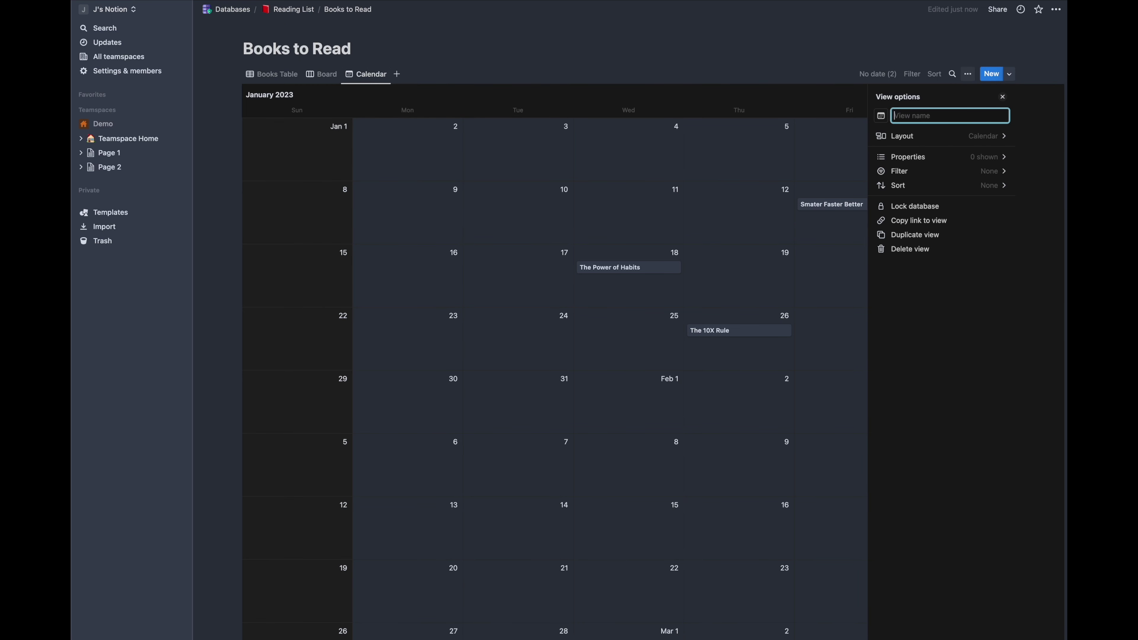
pyautogui.write('Ca')
pyautogui.write('lendate ')
pyautogui.write('Date Finished')
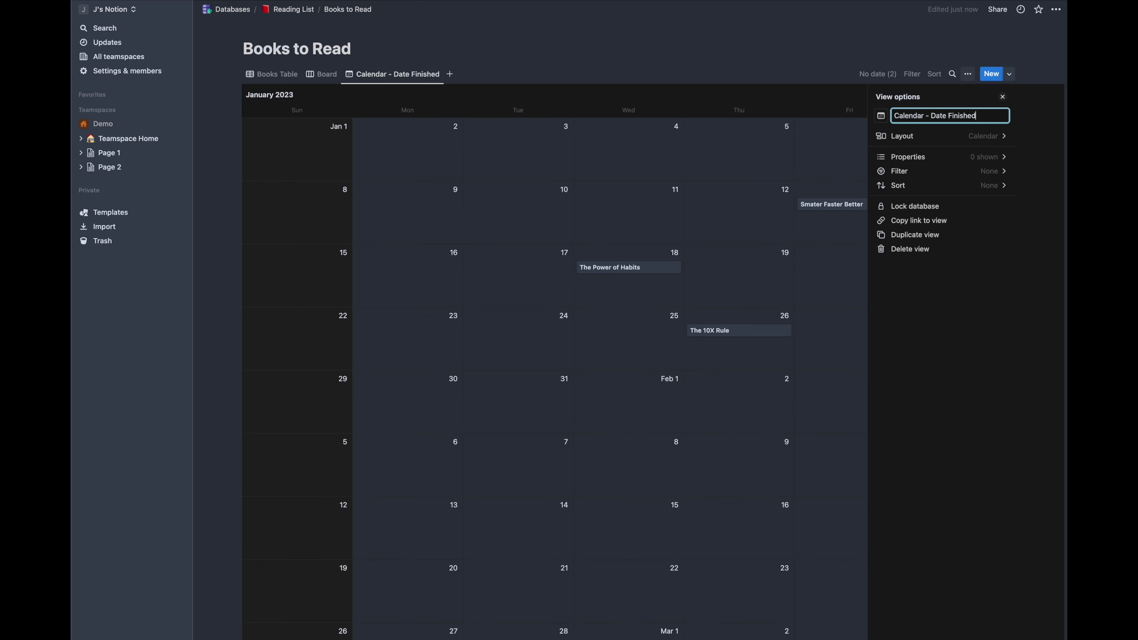
pyautogui.click(535, 60)
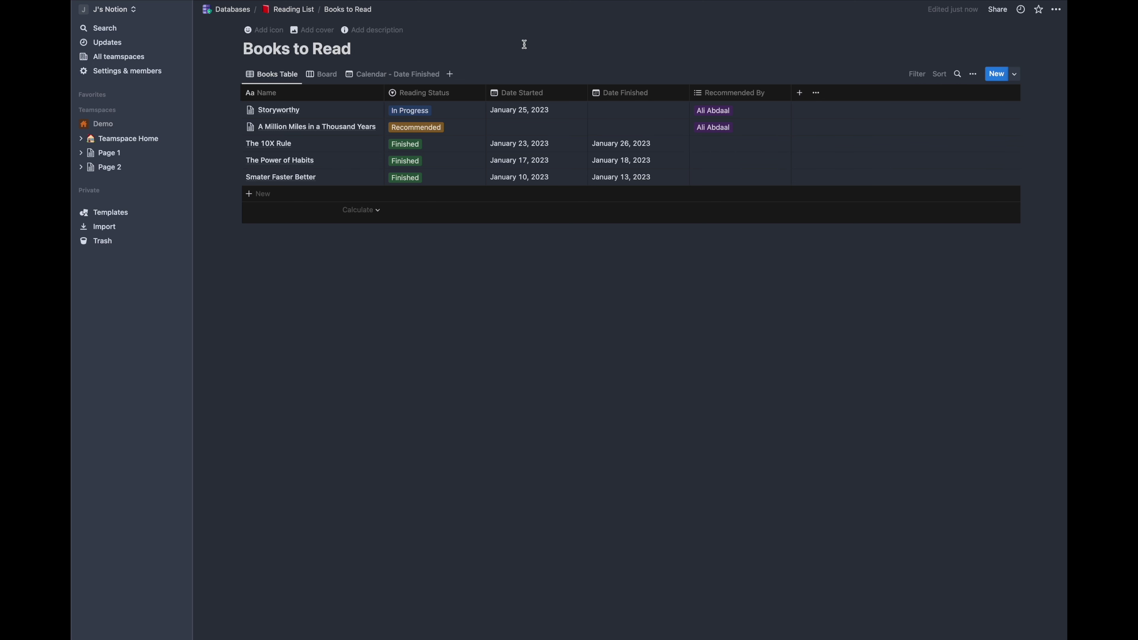
# Step: Add another Table view named "Books I Haven't Read" to the Books to Read database
pyautogui.click(450, 75)
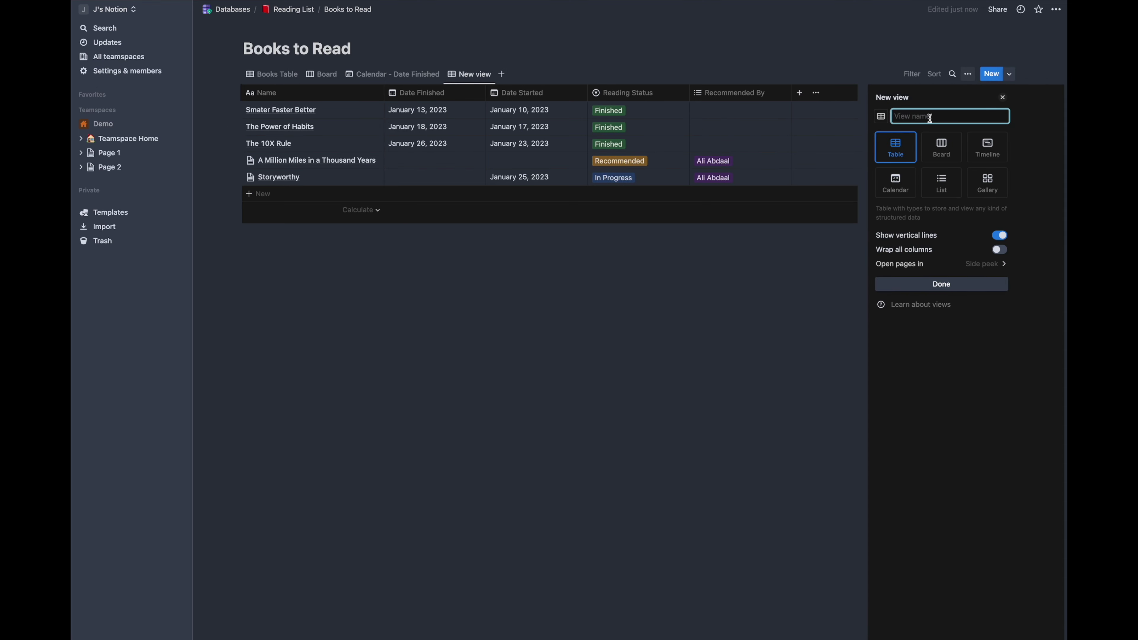
pyautogui.click(910, 145)
pyautogui.click(929, 115)
pyautogui.write("Books I Haven't Read")
pyautogui.press('Return')
pyautogui.write('s')
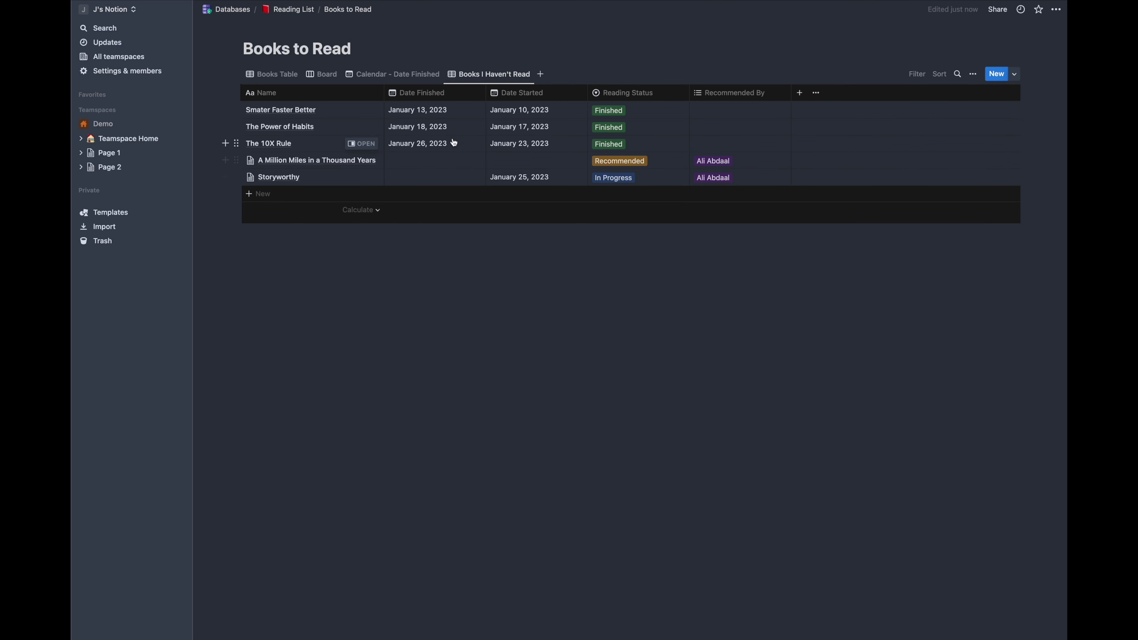
# Step: Compare the property order of the Books Table view with that of the Books I Haven't Read view
pyautogui.click(274, 79)
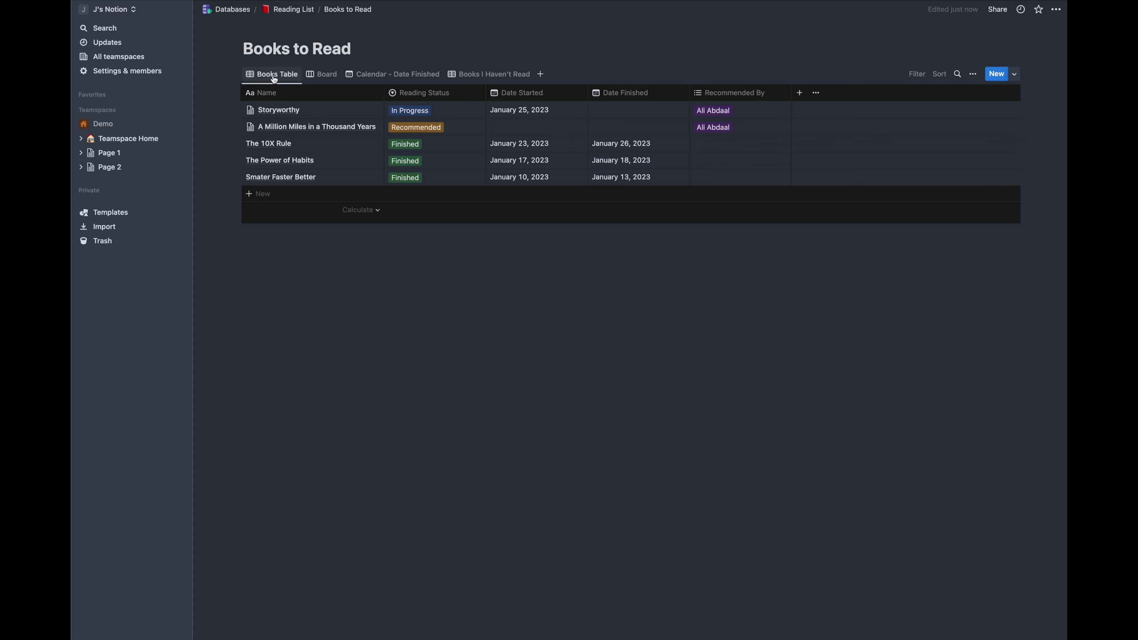
pyautogui.click(491, 76)
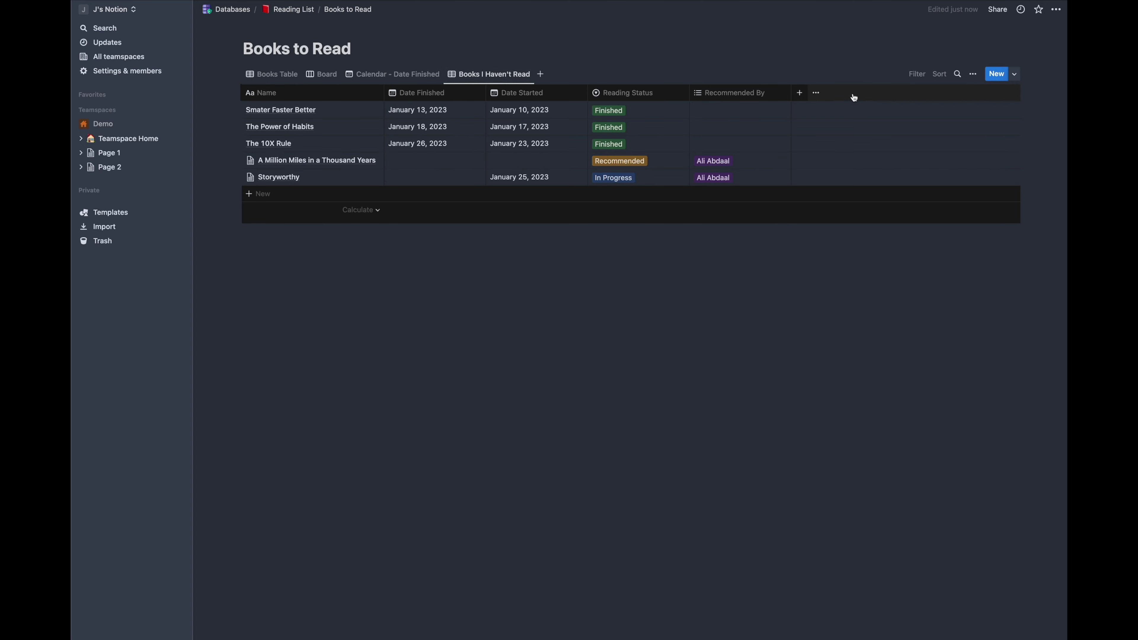
pyautogui.click(817, 94)
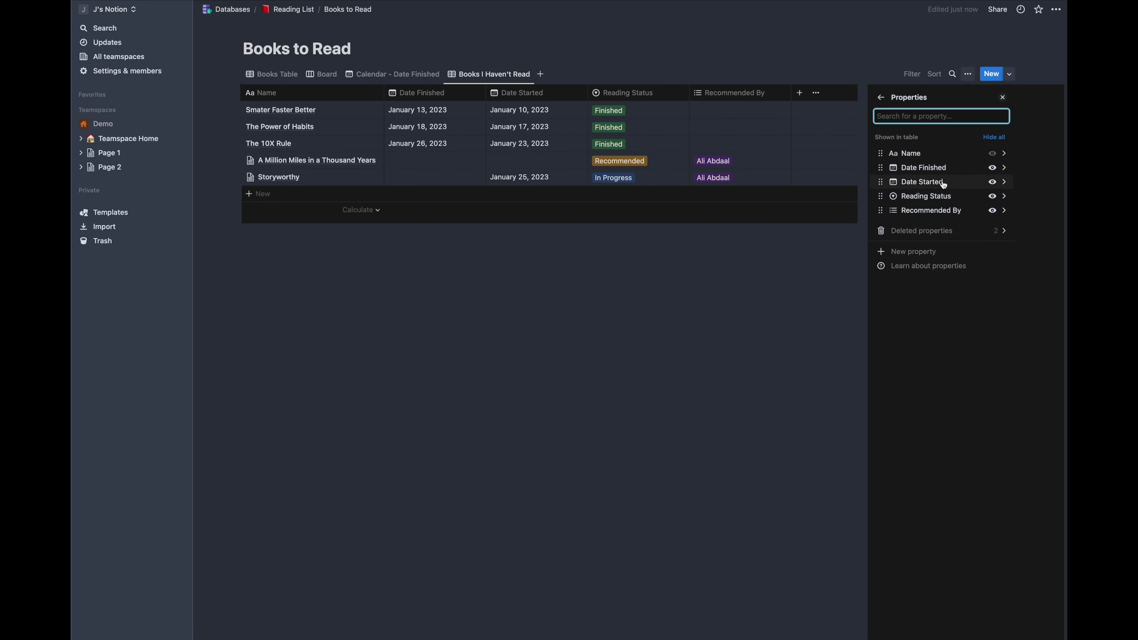
pyautogui.click(659, 328)
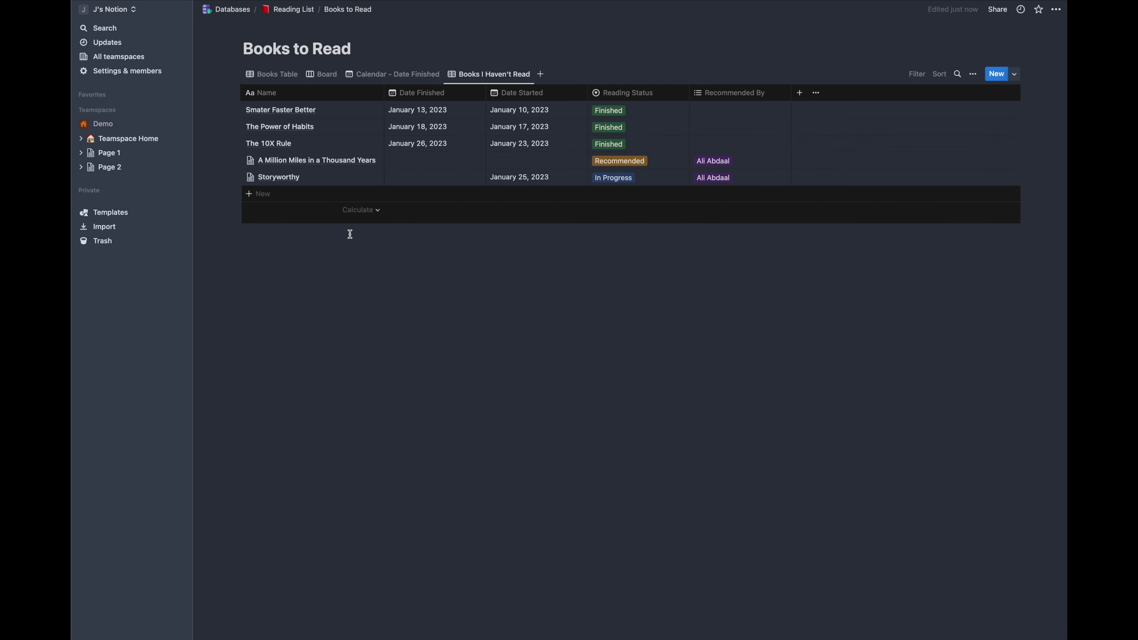
pyautogui.click(277, 74)
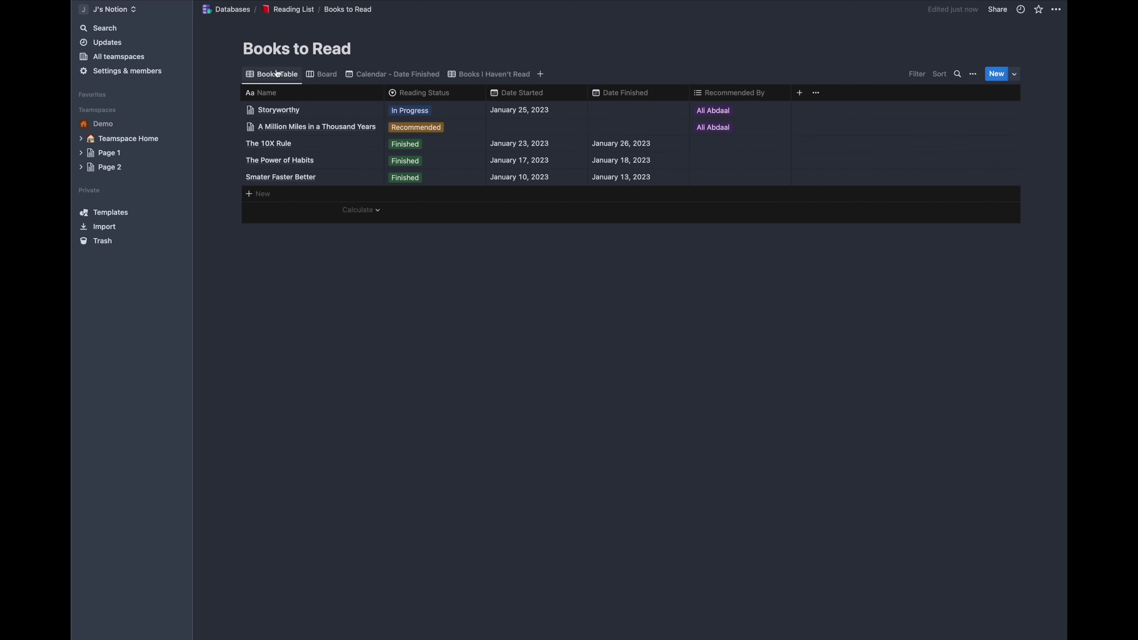
# Step: Delete the Books I Haven't Read view from the Books to Read database
pyautogui.click(488, 77)
pyautogui.click(501, 77)
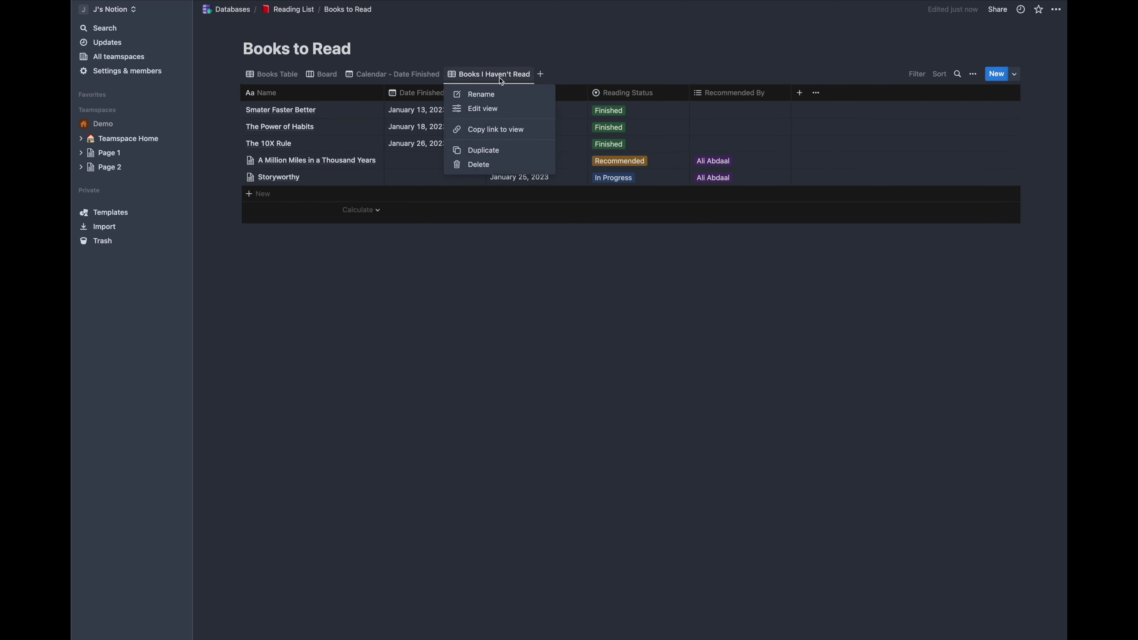
pyautogui.click(499, 165)
pyautogui.click(565, 337)
# Step: Rename the duplicated copy of the Books Table view to "Books I Haven't Read"
pyautogui.click(484, 74)
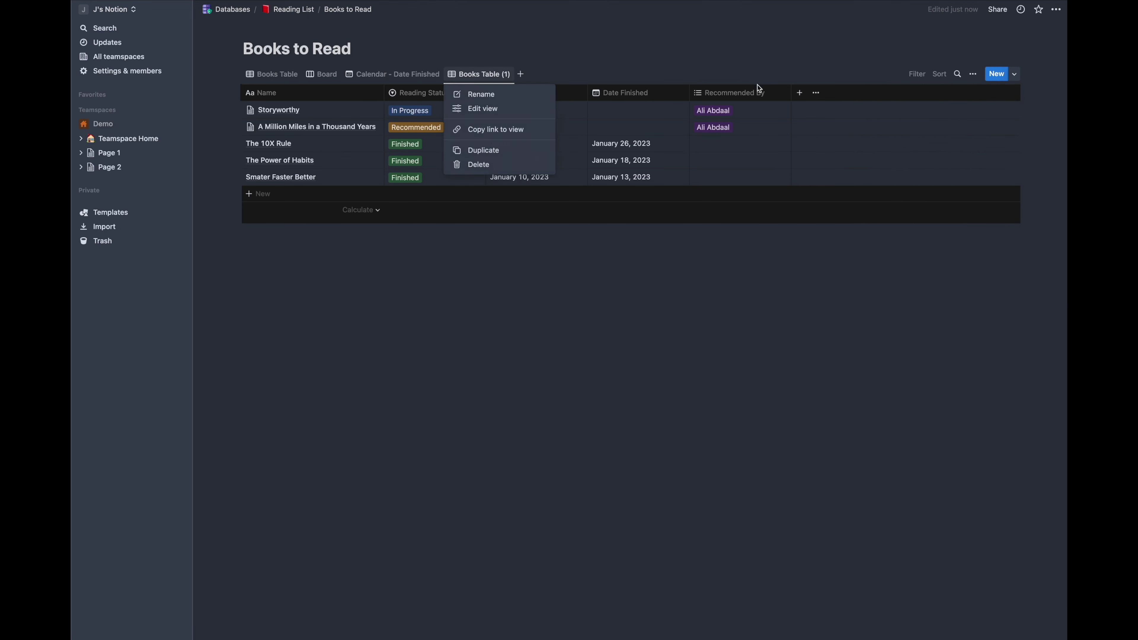
pyautogui.click(513, 95)
pyautogui.write('B')
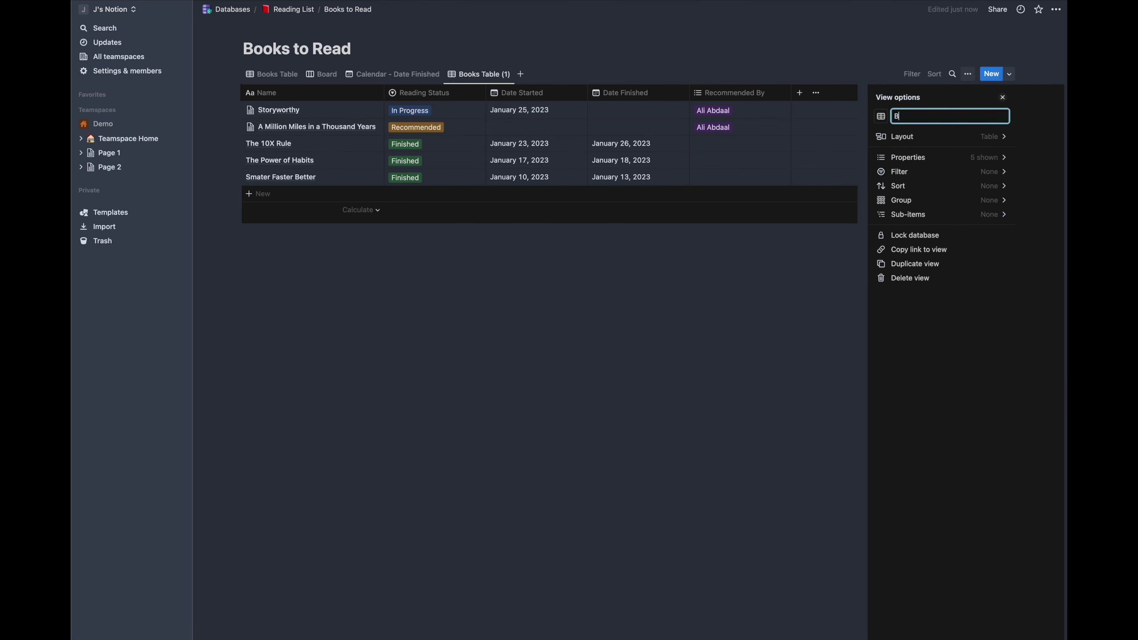
pyautogui.write("ooks I Haven't REad")
pyautogui.press('BackSpace')
pyautogui.press('BackSpace')
pyautogui.write('ead')
pyautogui.click(853, 49)
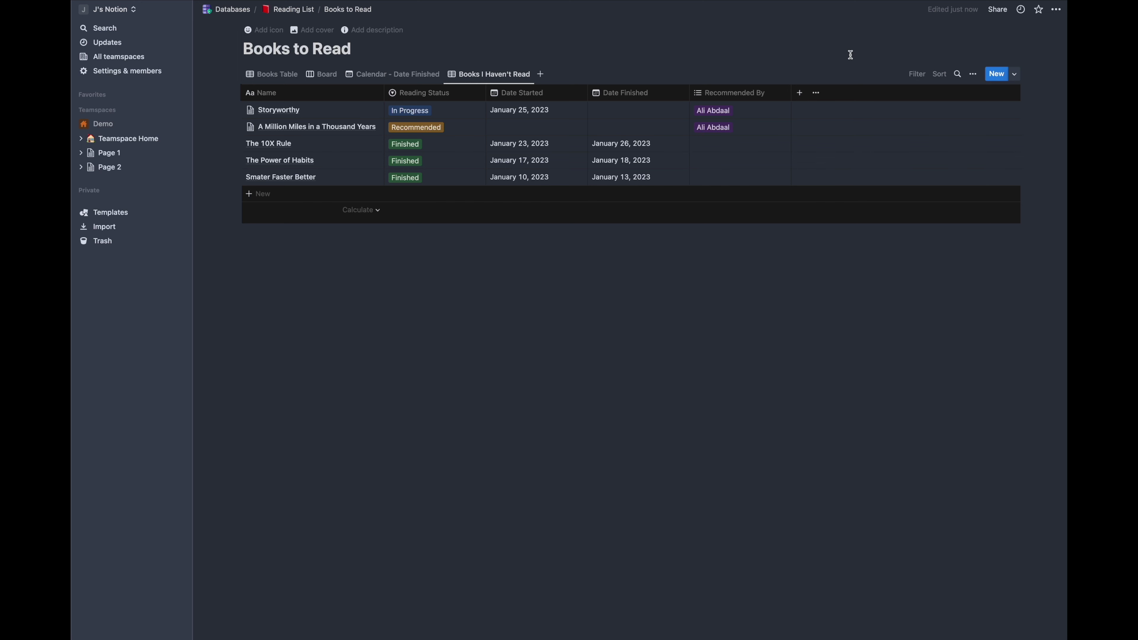
# Step: Try filtering the Books I Haven't Read view to entries whose Date Finished is empty
pyautogui.click(917, 74)
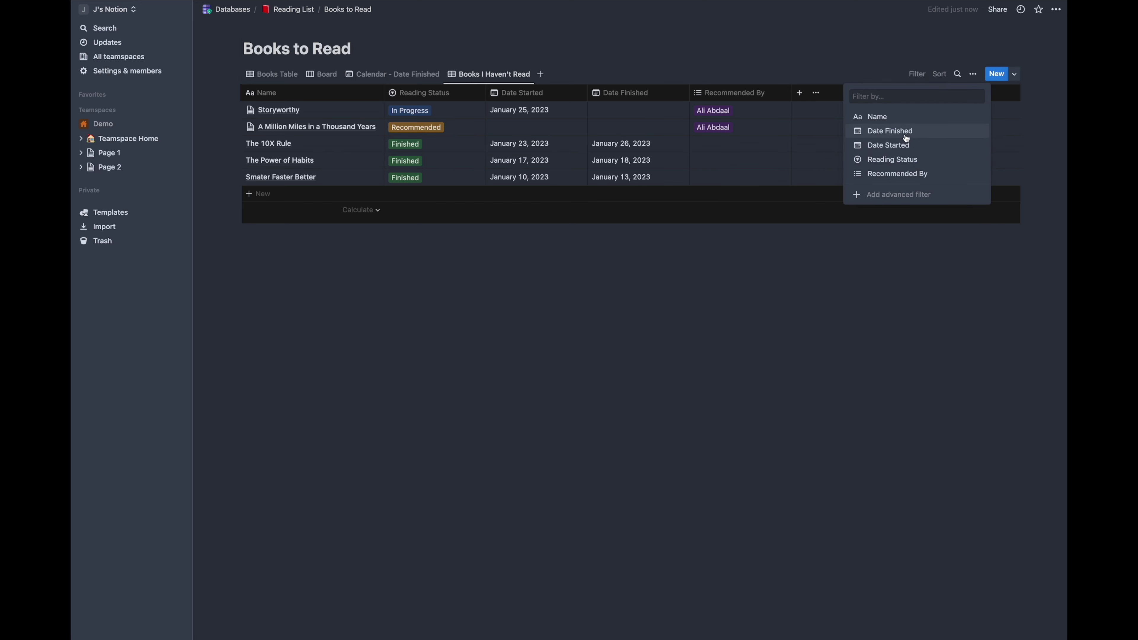
pyautogui.click(890, 131)
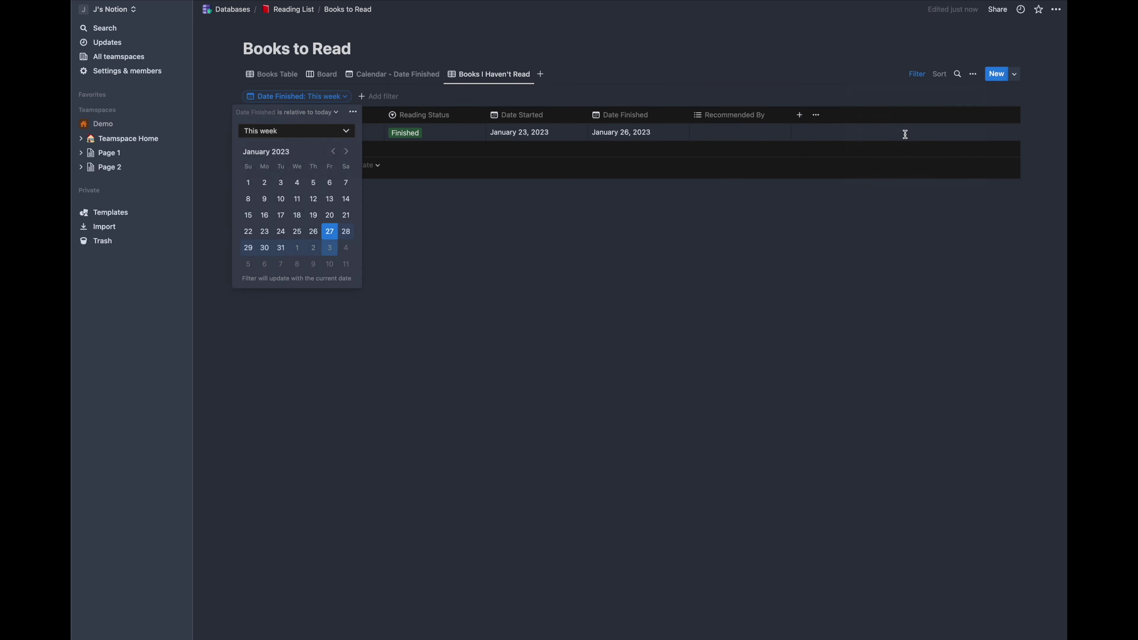
pyautogui.click(332, 111)
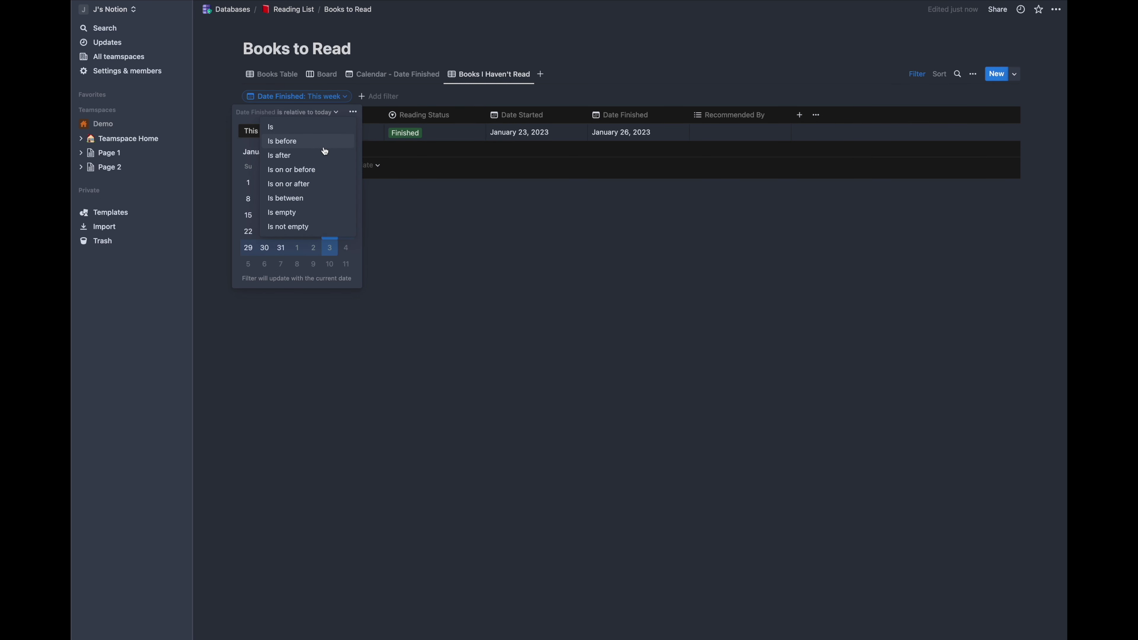
pyautogui.click(323, 213)
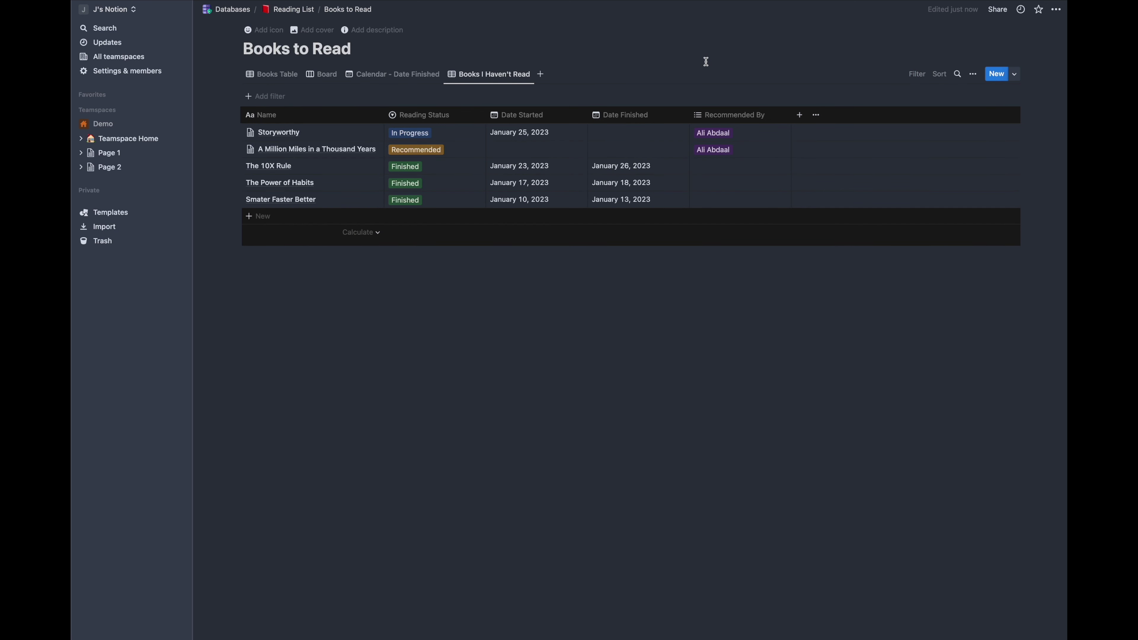
# Step: Filter the Books I Haven't Read view to entries whose Reading Status is not Finished
pyautogui.click(916, 74)
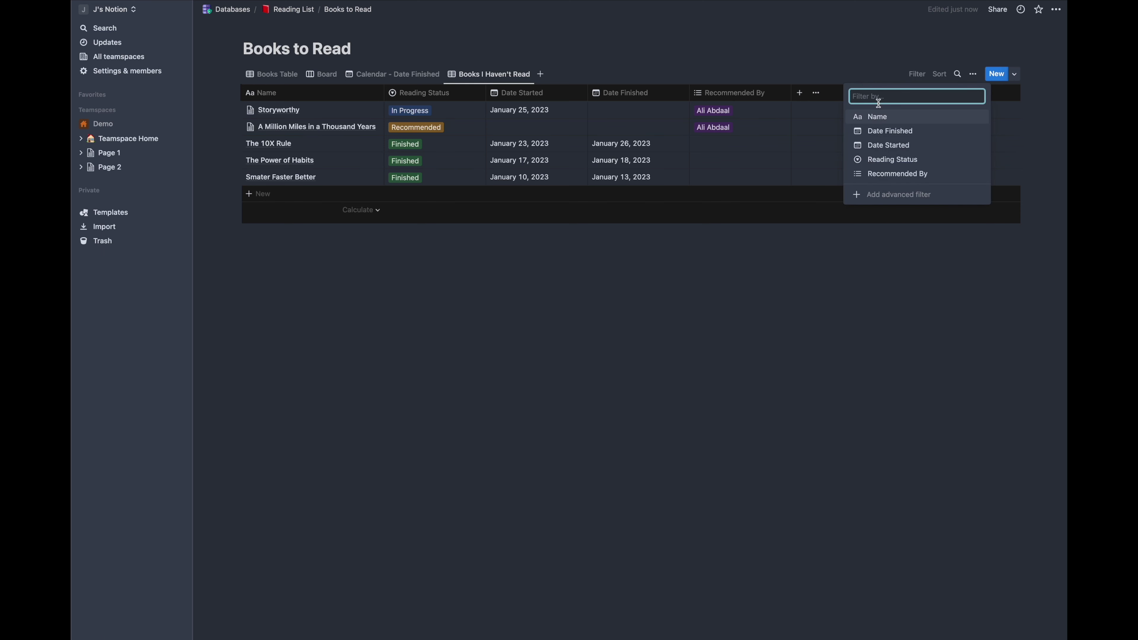
pyautogui.click(894, 159)
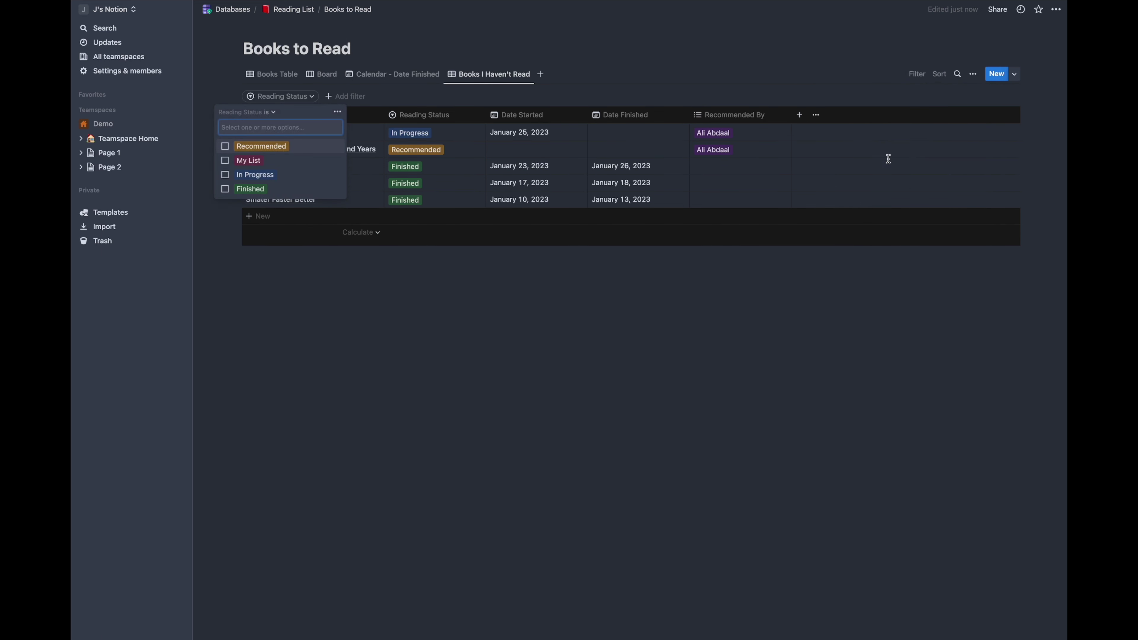
pyautogui.click(274, 113)
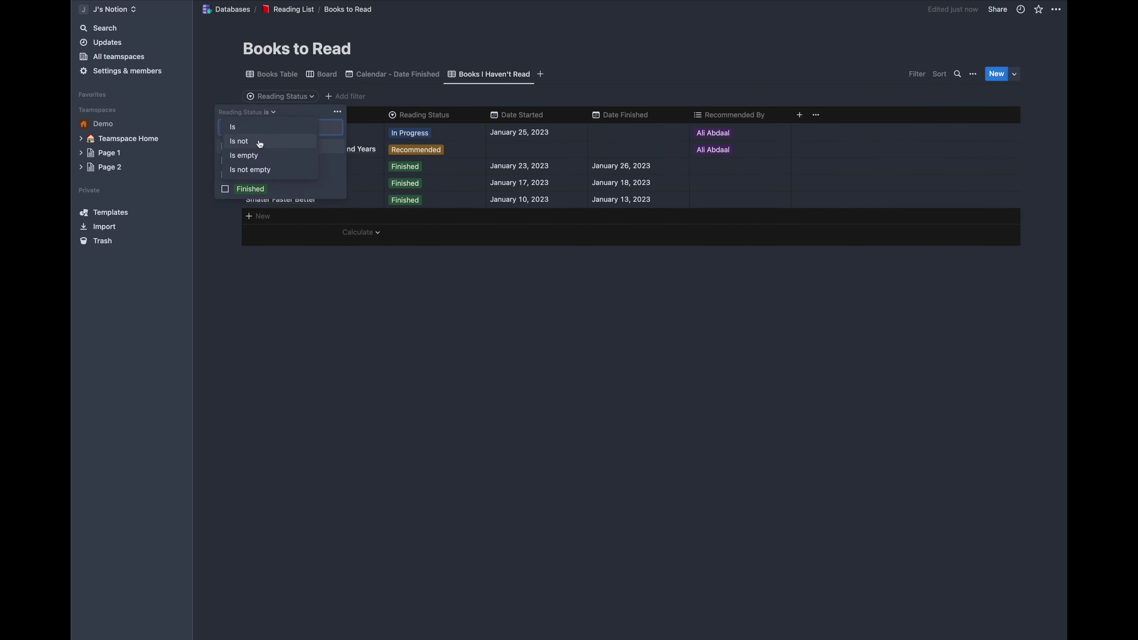
pyautogui.click(260, 144)
pyautogui.click(225, 189)
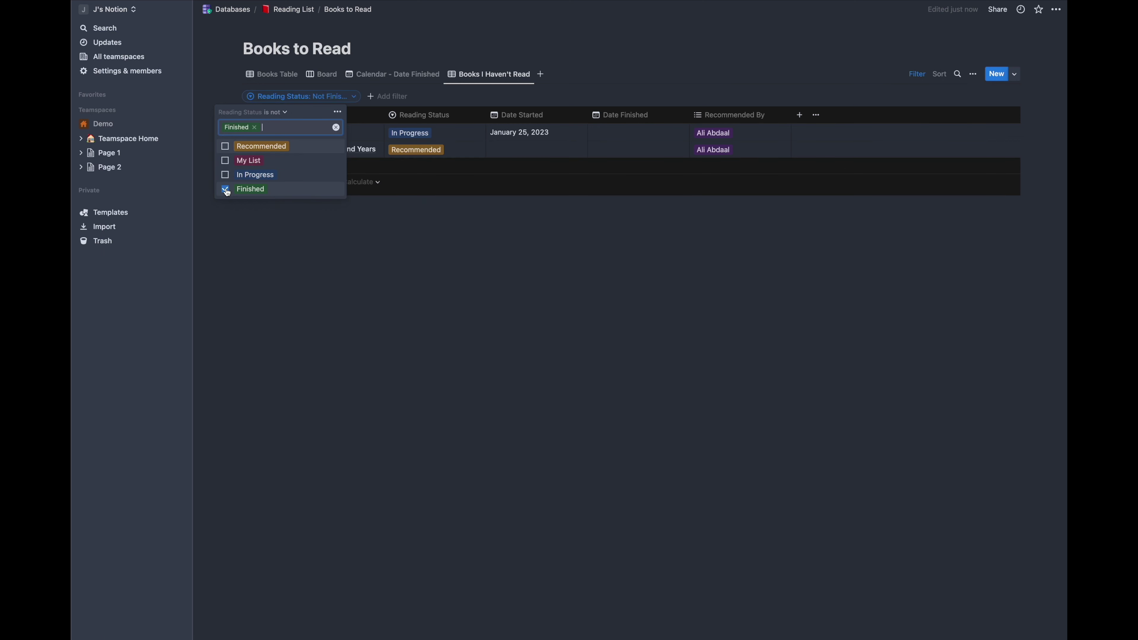
pyautogui.click(508, 290)
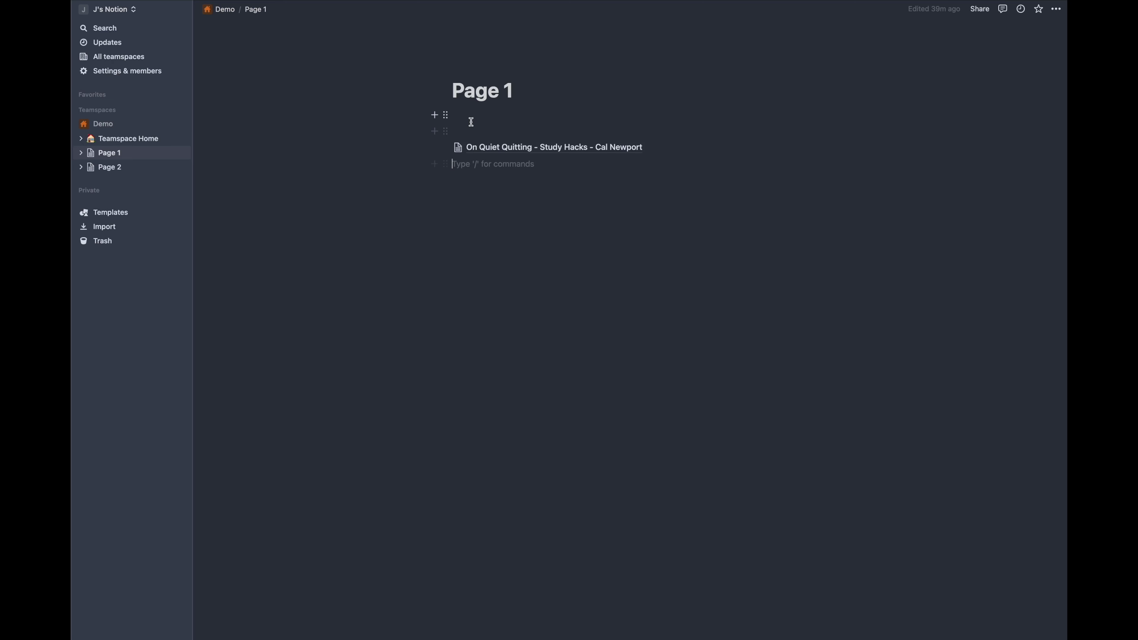
# Step: Copy the image from the On Quiet Quitting article inside Page 1 and paste it into Page 2
pyautogui.click(458, 149)
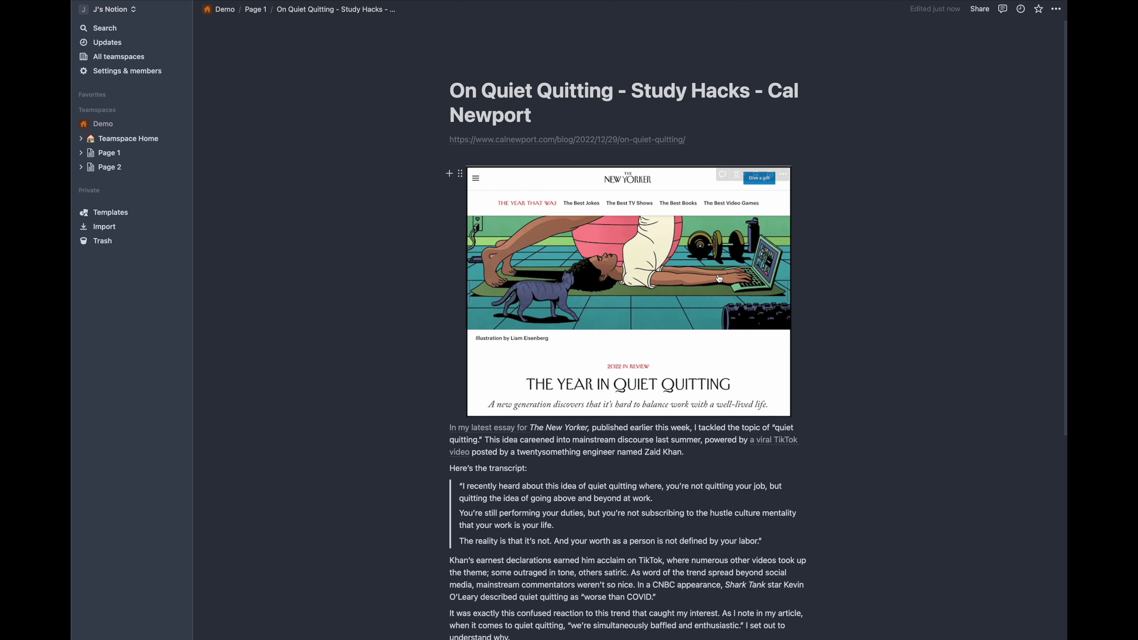
pyautogui.click(694, 269)
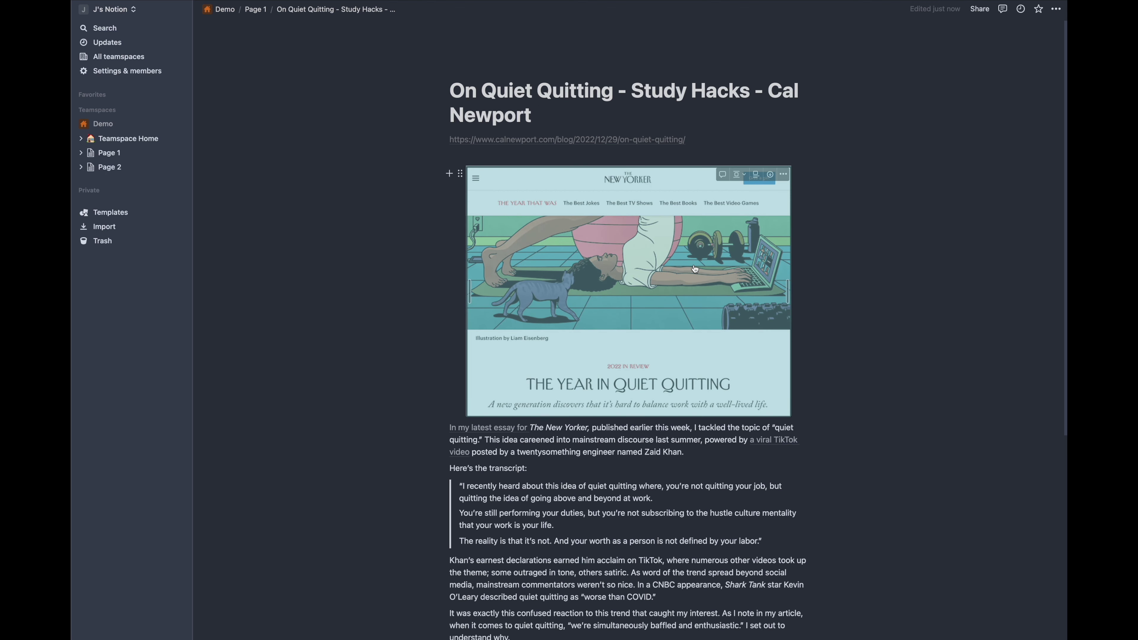
pyautogui.click(118, 172)
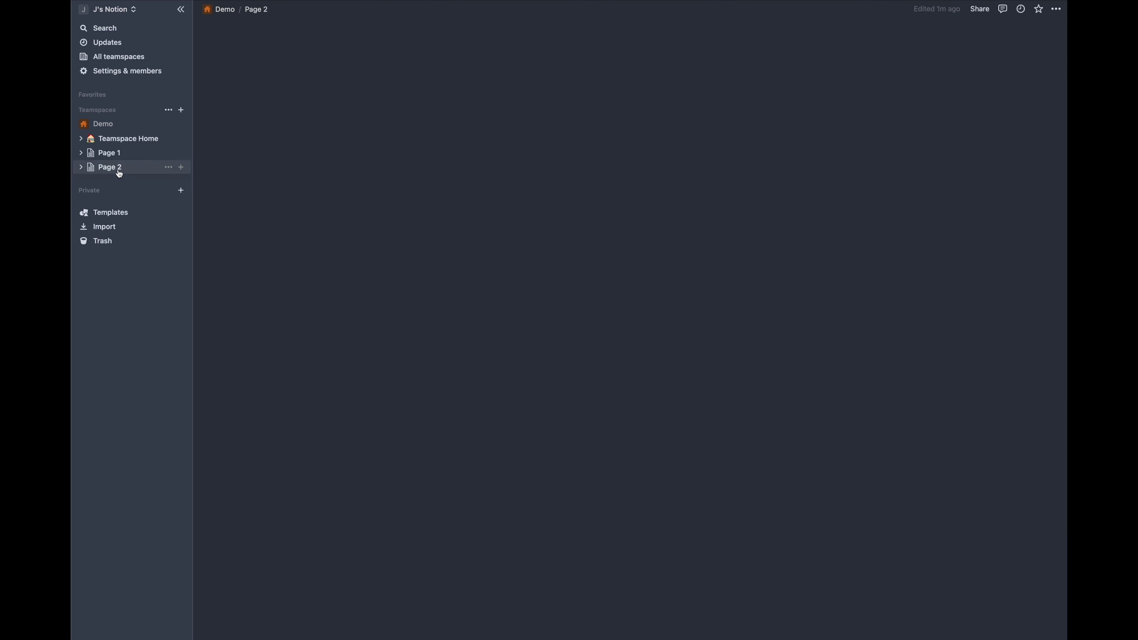
pyautogui.click(526, 211)
pyautogui.hotkey('ctrl', 'v')
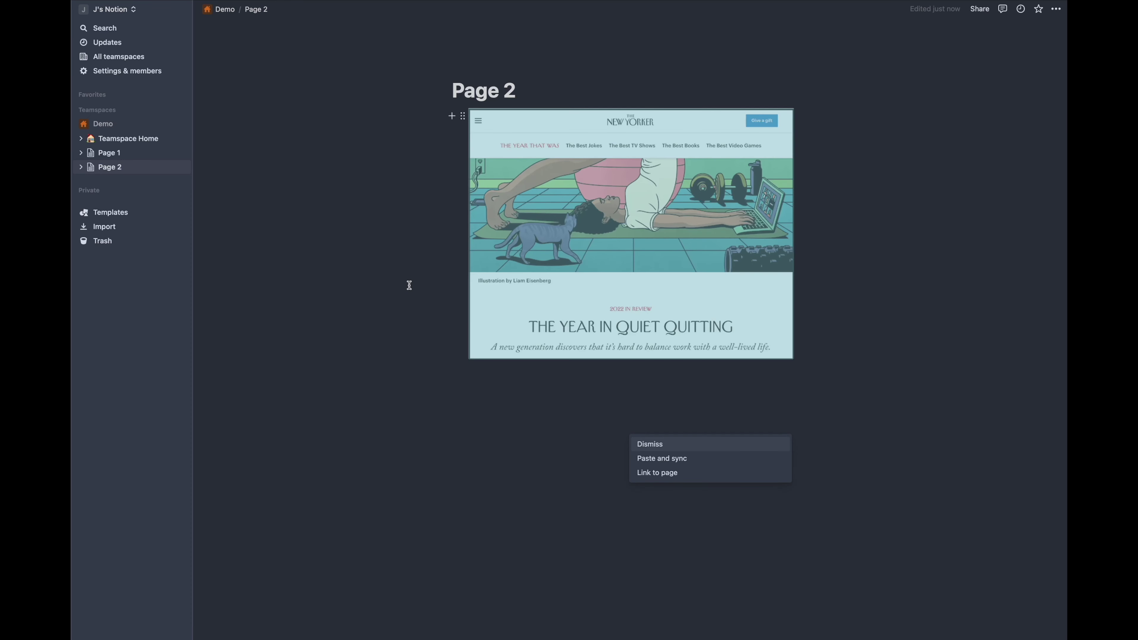
# Step: Move the three-paragraph transcript quote from the On Quiet Quitting article to Page 2 and open Page 2
pyautogui.click(118, 154)
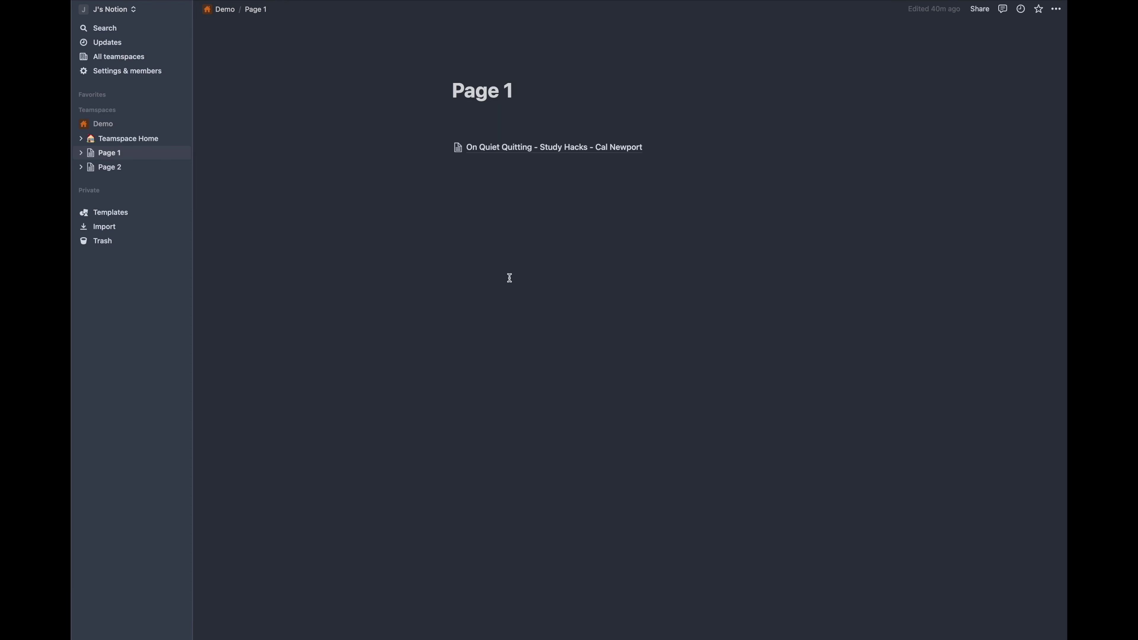
pyautogui.click(484, 150)
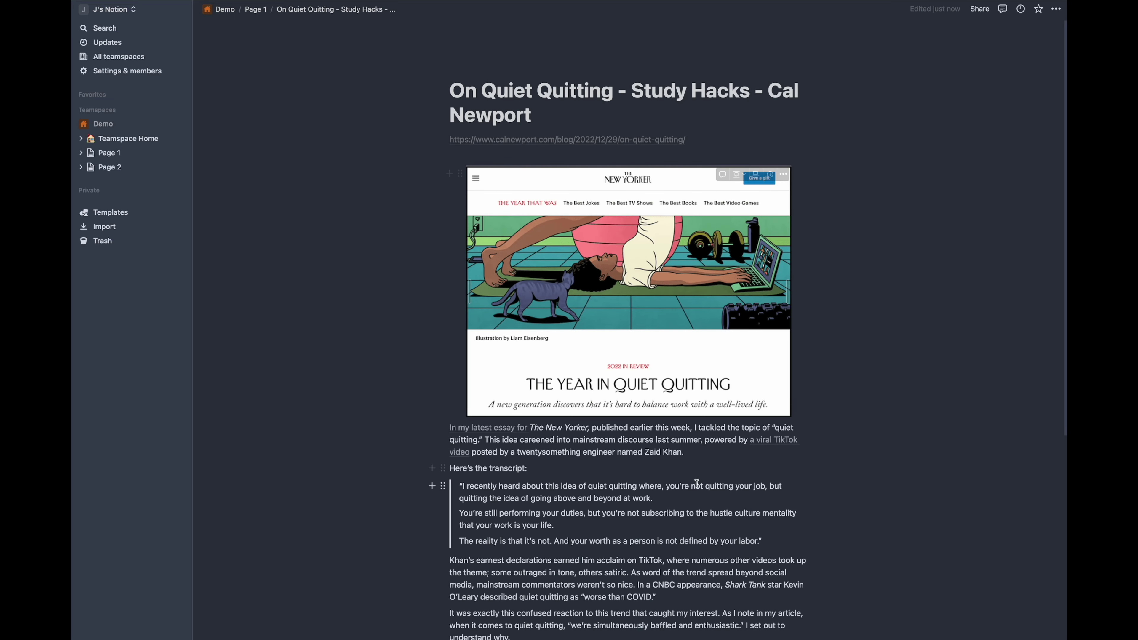
pyautogui.scroll(-4, 646, 491)
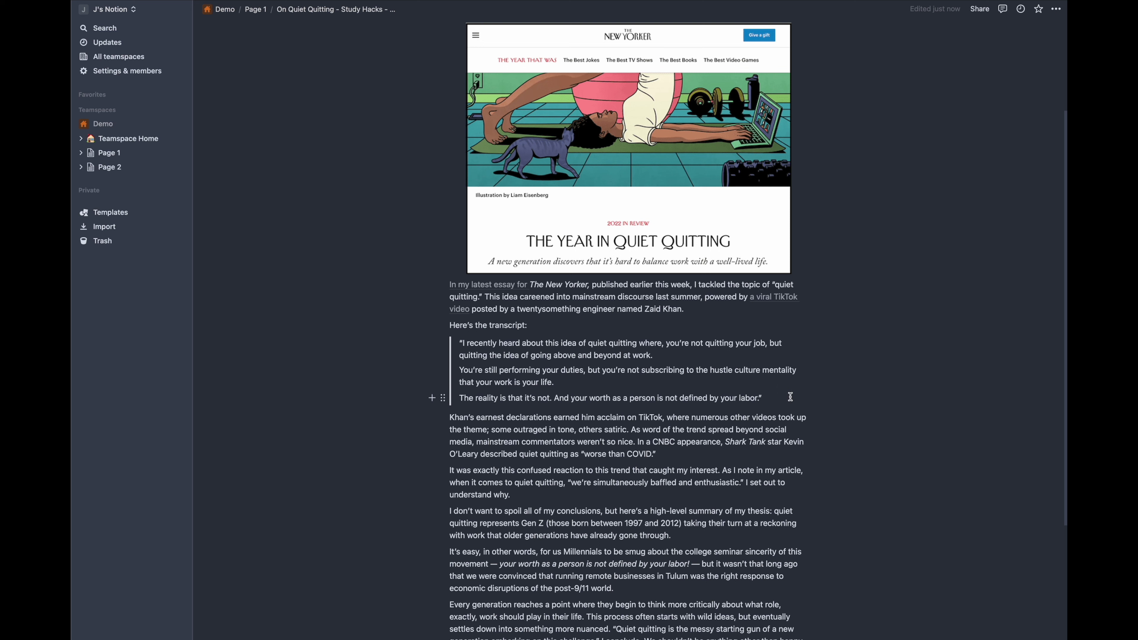
pyautogui.moveTo(791, 397); pyautogui.dragTo(454, 344)
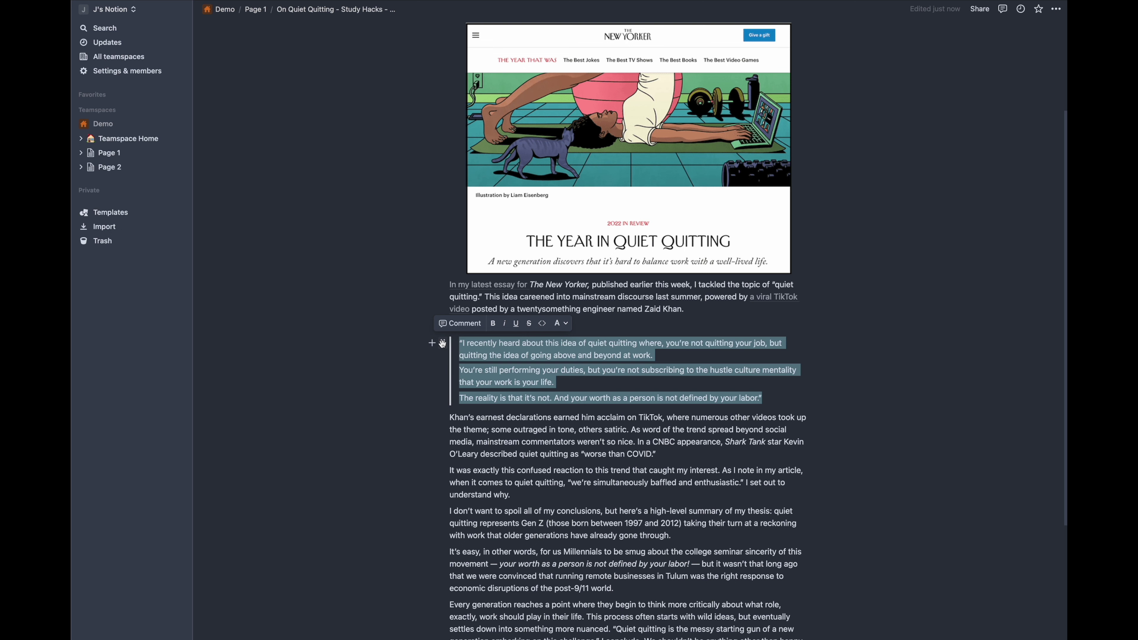
pyautogui.moveTo(440, 344); pyautogui.dragTo(120, 169)
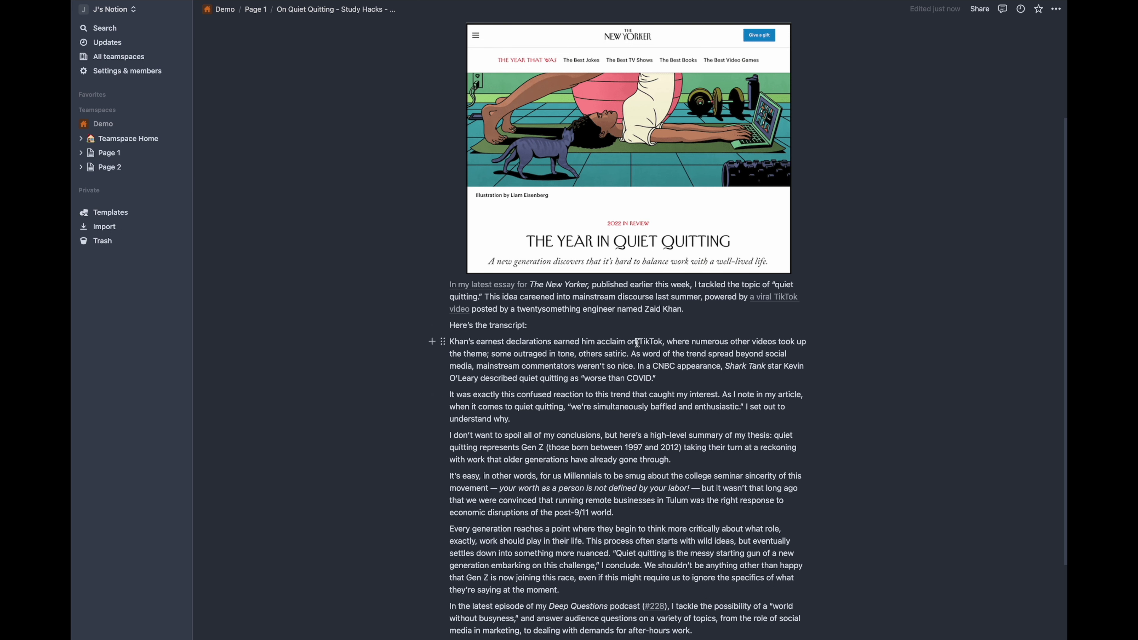
pyautogui.click(109, 167)
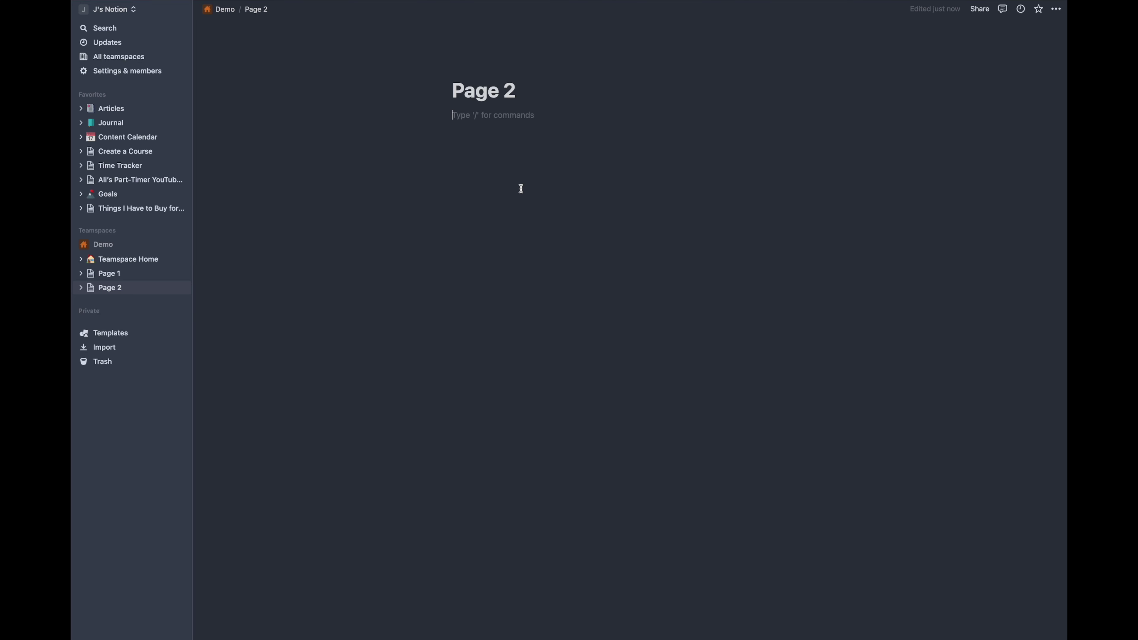
# Step: Insert a full-page database into Page 2
pyautogui.write('/')
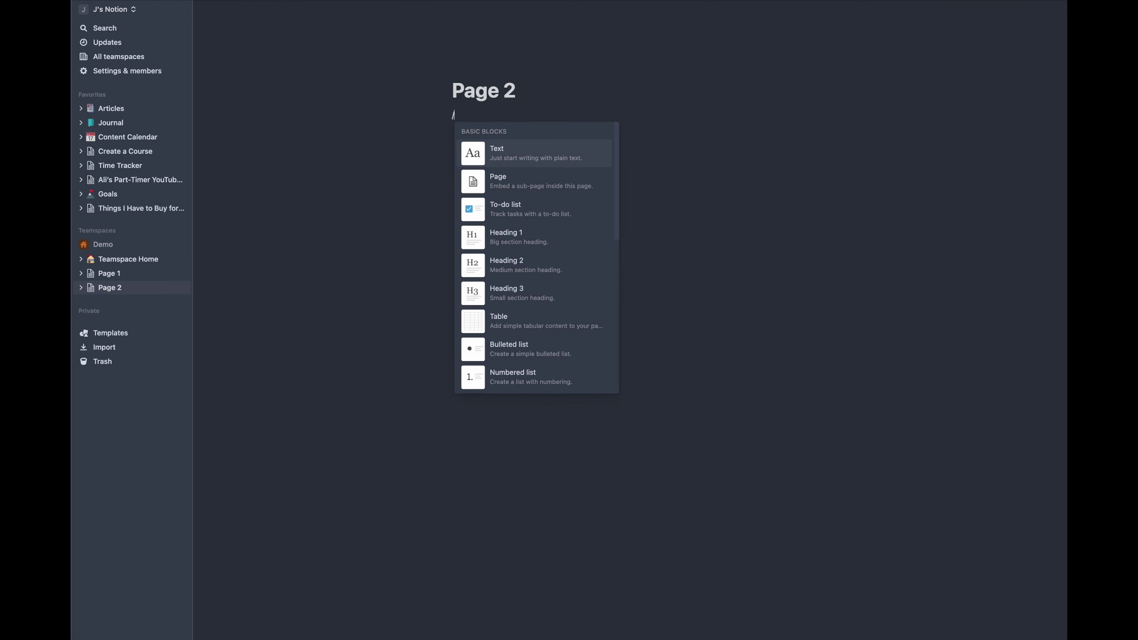
pyautogui.write('data')
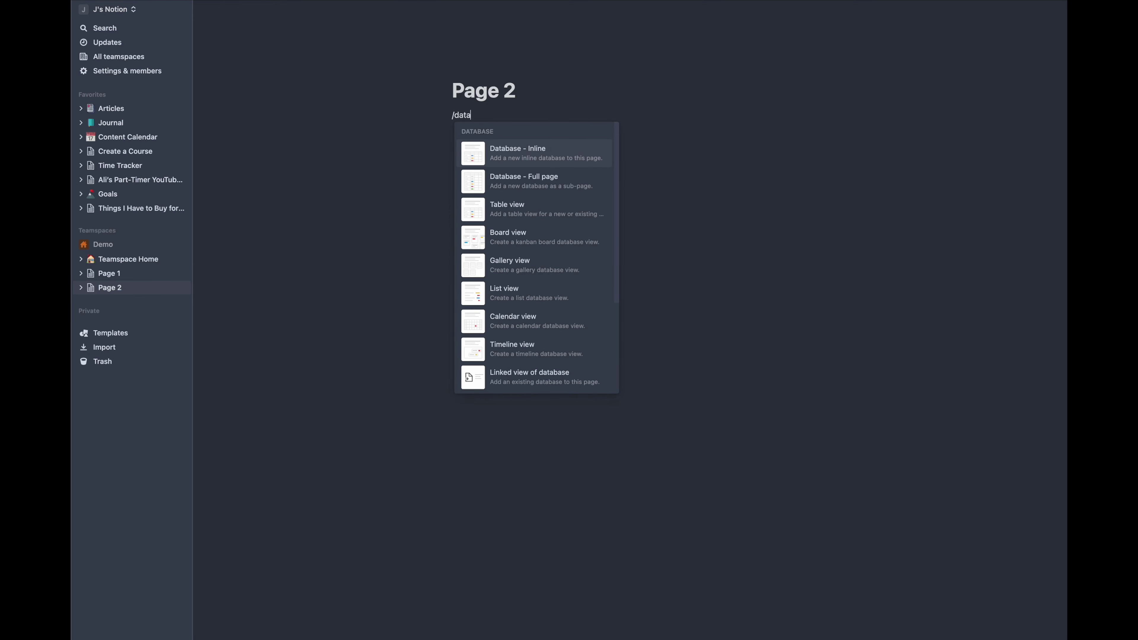
pyautogui.press('Down')
pyautogui.press('Return')
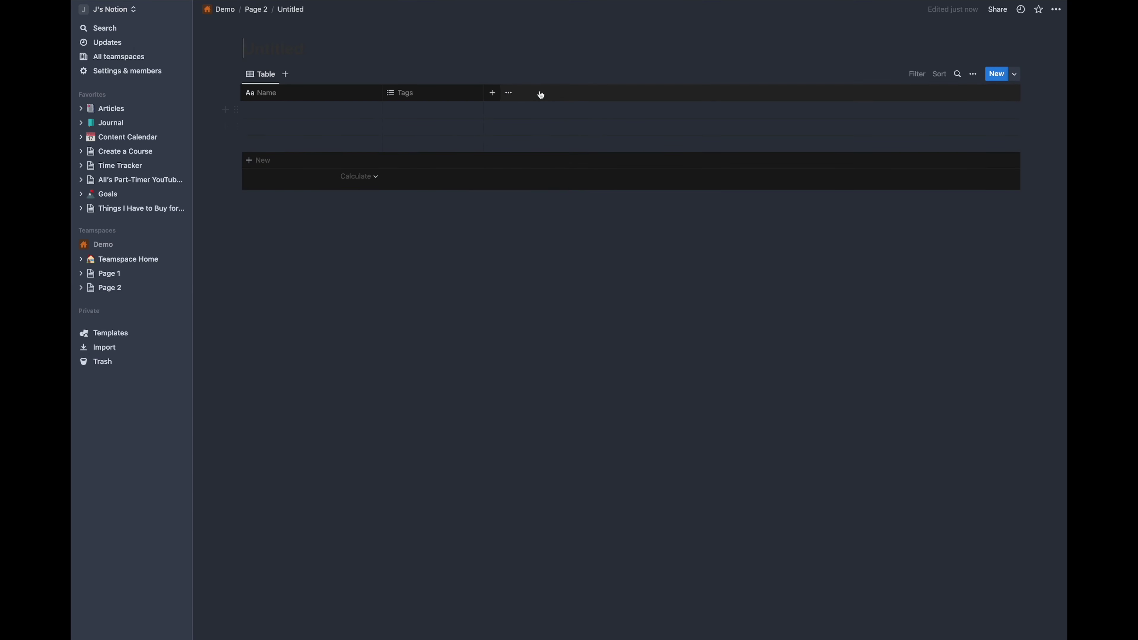
# Step: Add a Number property named "Score" to the new database
pyautogui.click(492, 92)
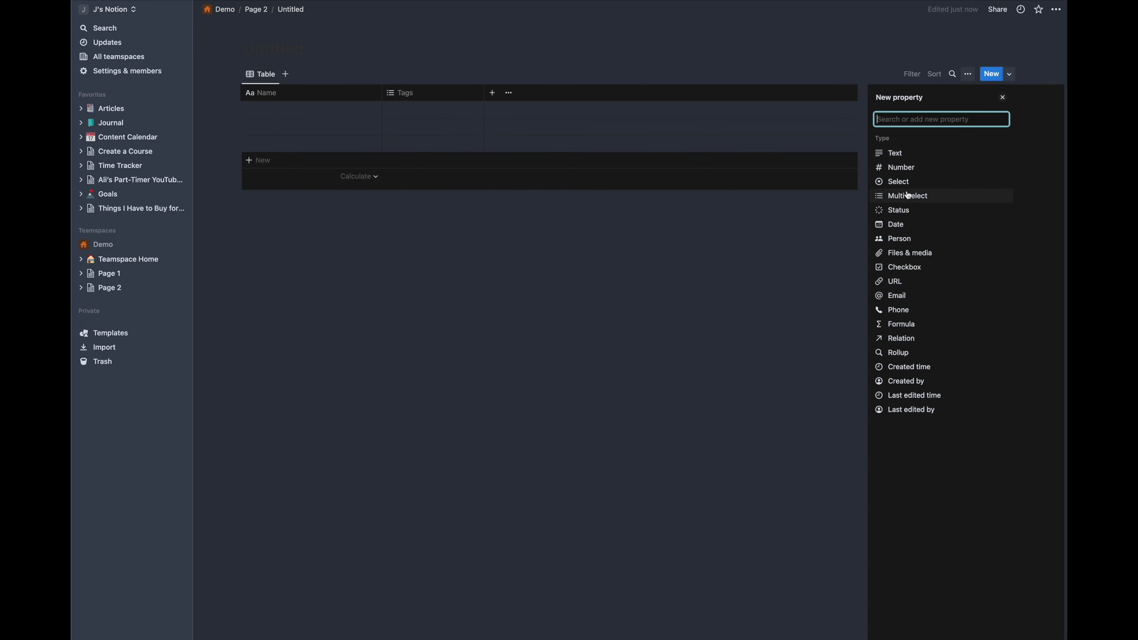
pyautogui.click(910, 166)
pyautogui.write('Score')
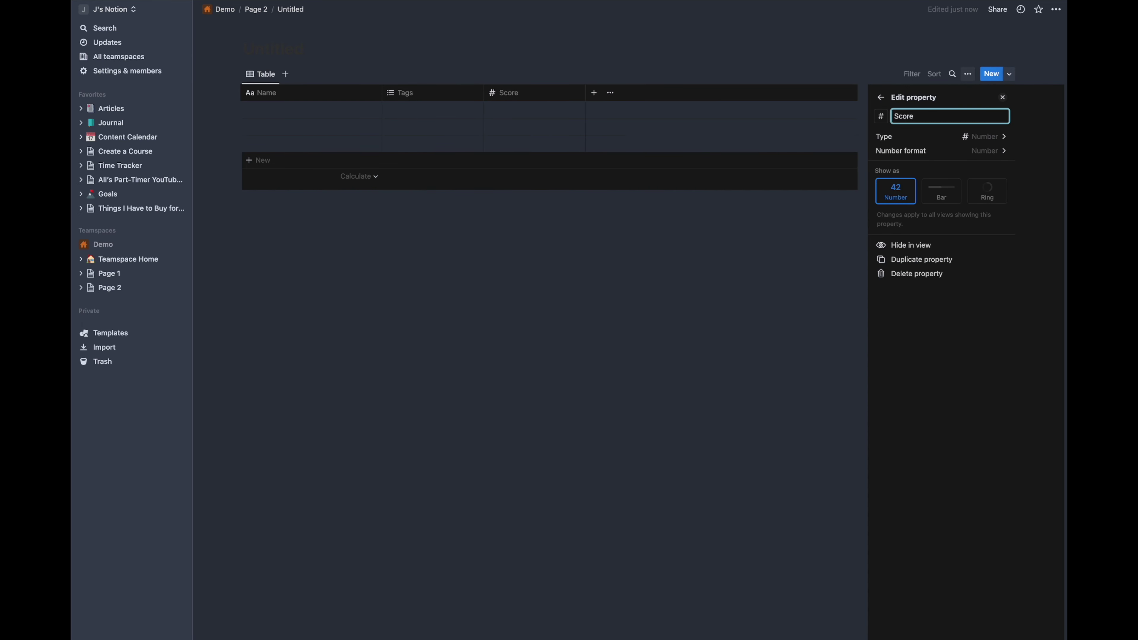
pyautogui.press('Escape')
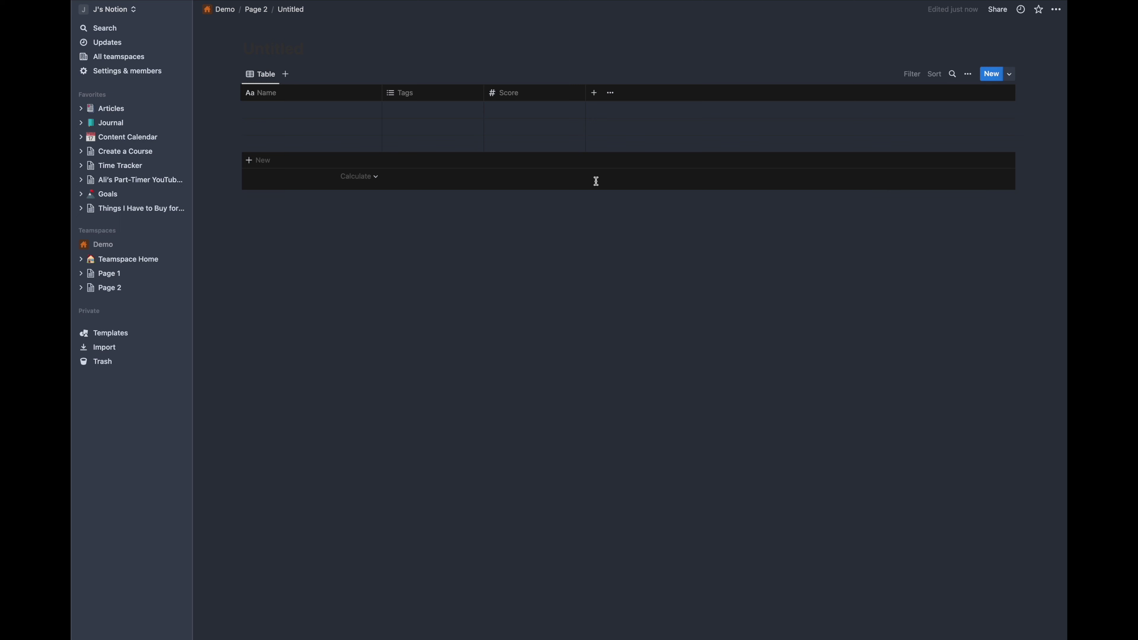
# Step: Enter 50 as the Score in the first row
pyautogui.click(526, 109)
pyautogui.write('50')
pyautogui.press('Return')
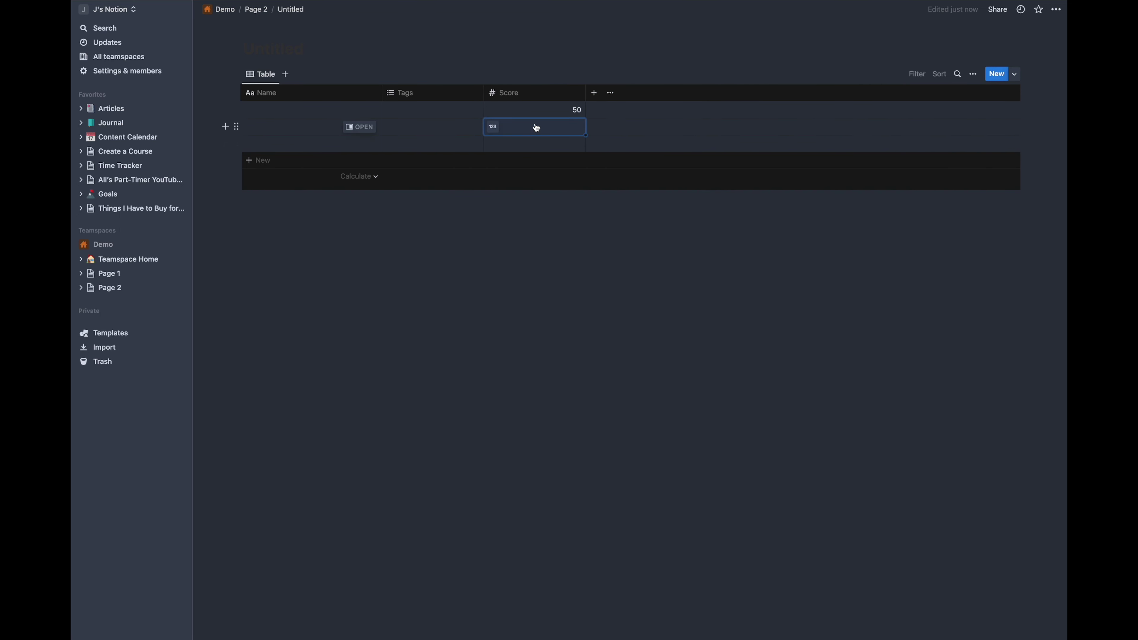
# Step: Fill the first row's Score of 50 down through the two rows below it
pyautogui.press('Up')
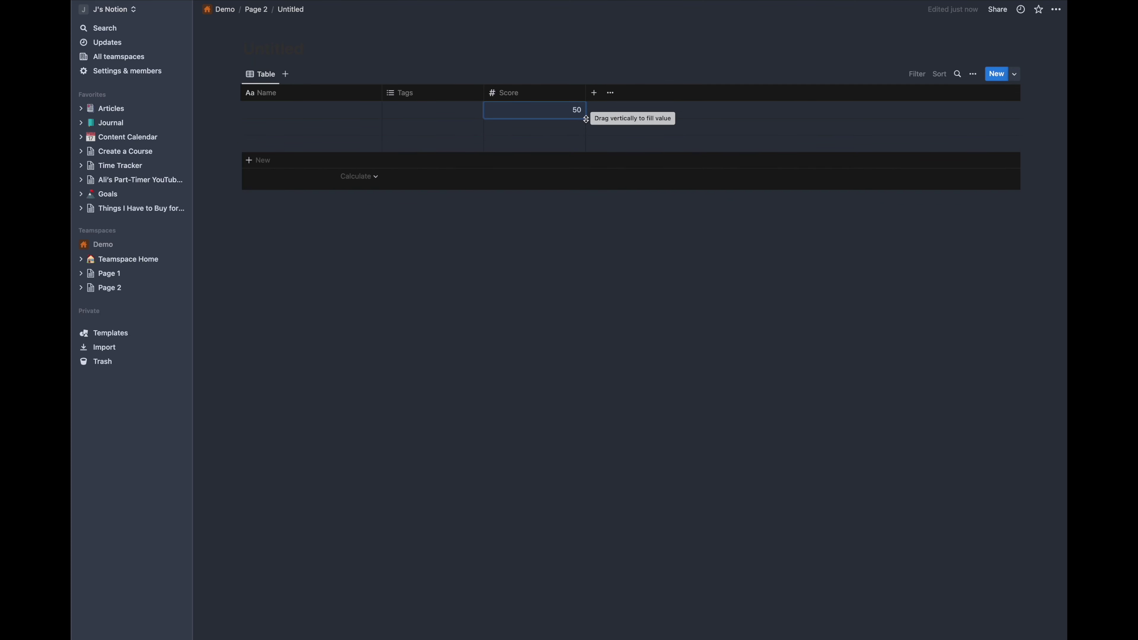
pyautogui.moveTo(586, 119); pyautogui.dragTo(582, 144)
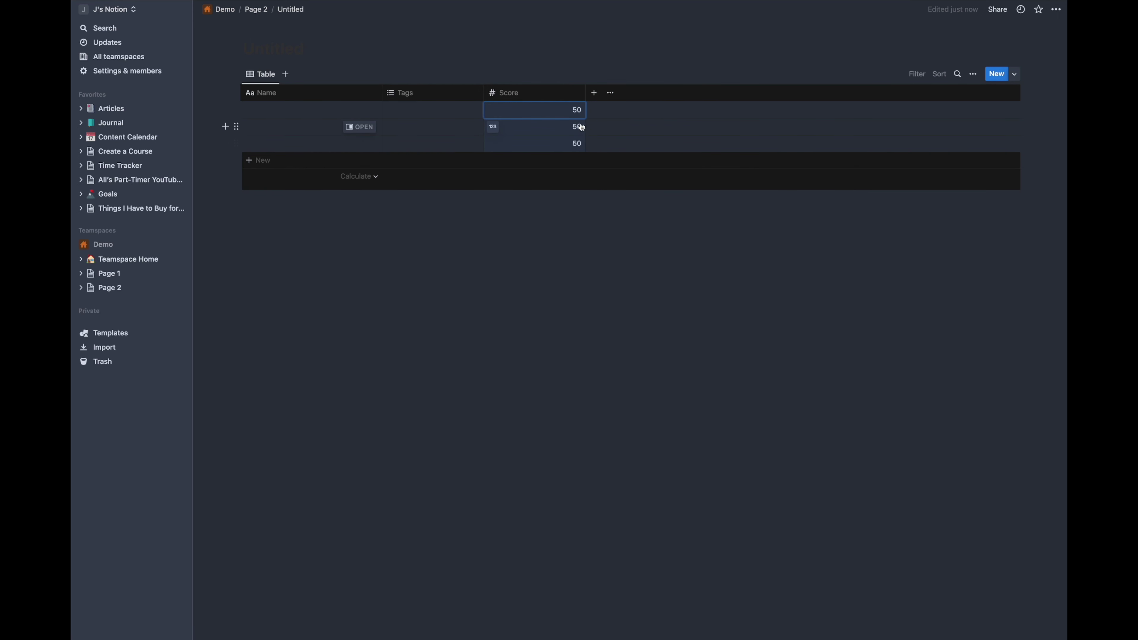
pyautogui.click(570, 144)
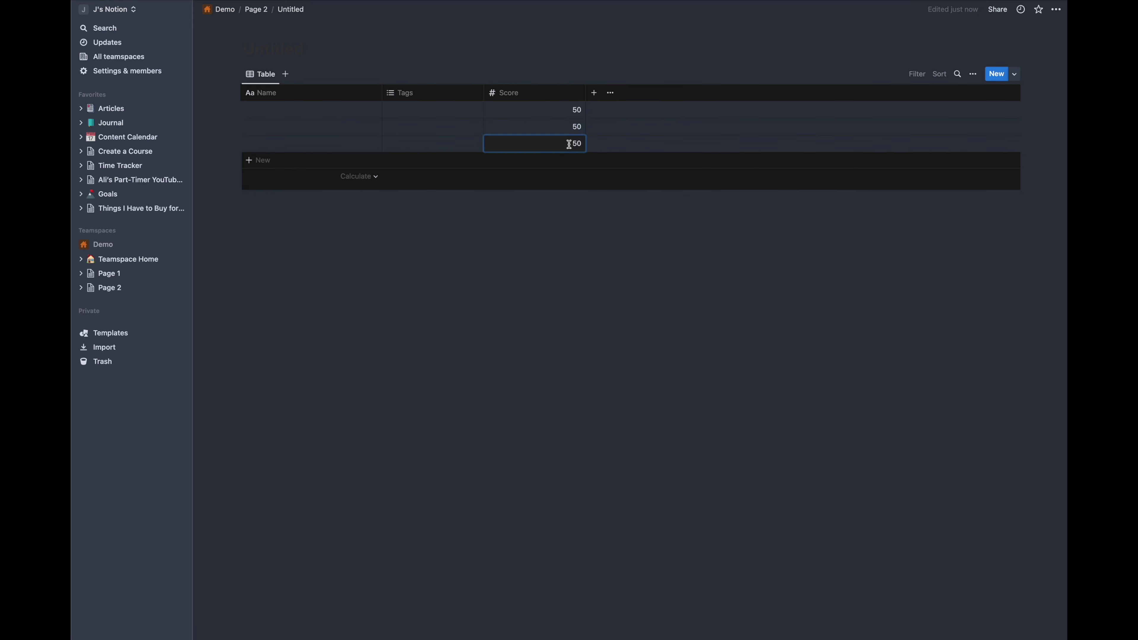
pyautogui.press('Escape')
pyautogui.click(571, 111)
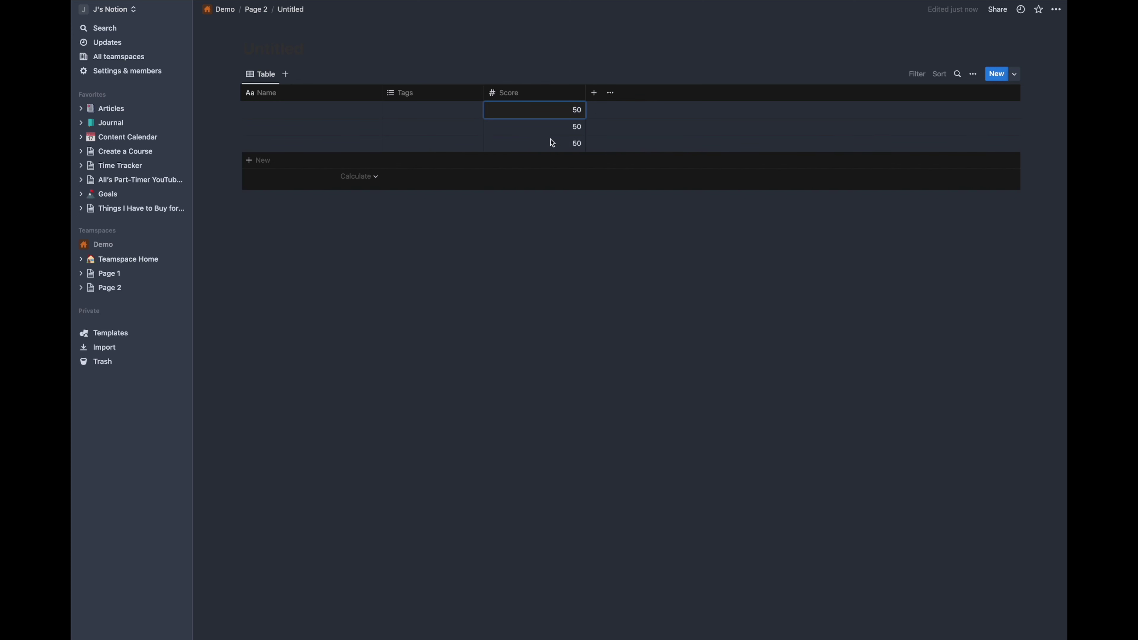
pyautogui.press('Escape')
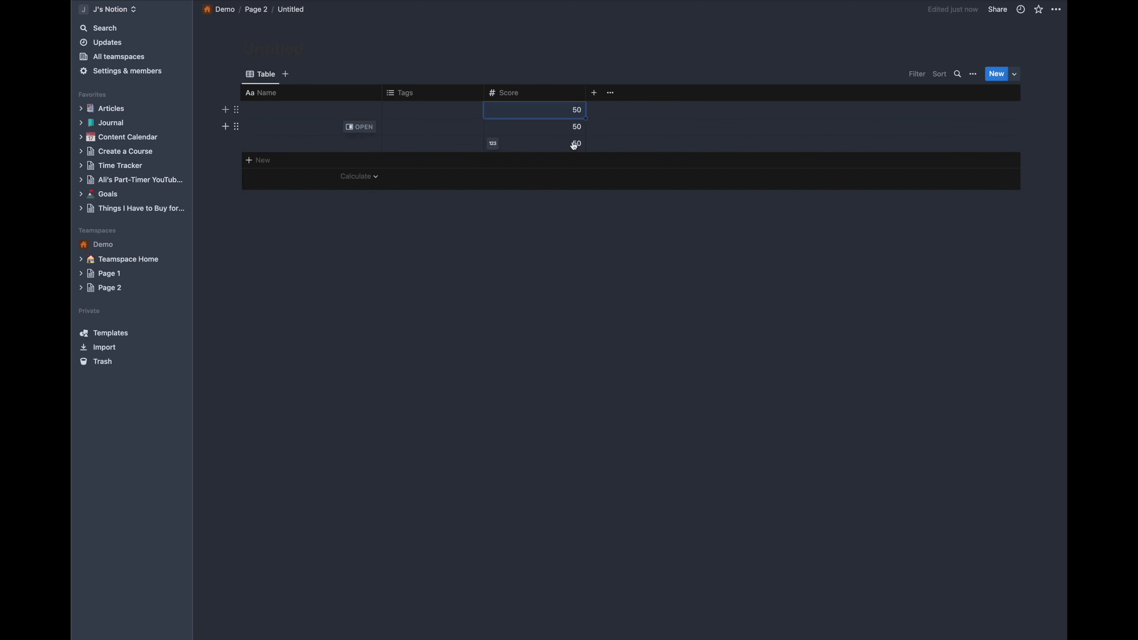
pyautogui.click(574, 144)
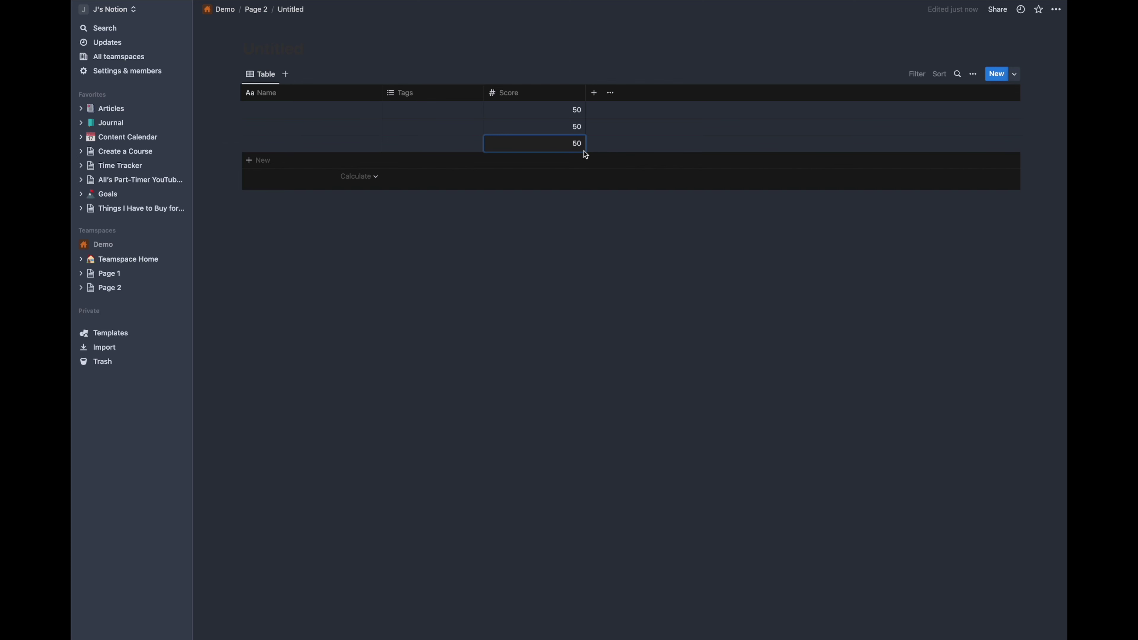
pyautogui.press('Escape')
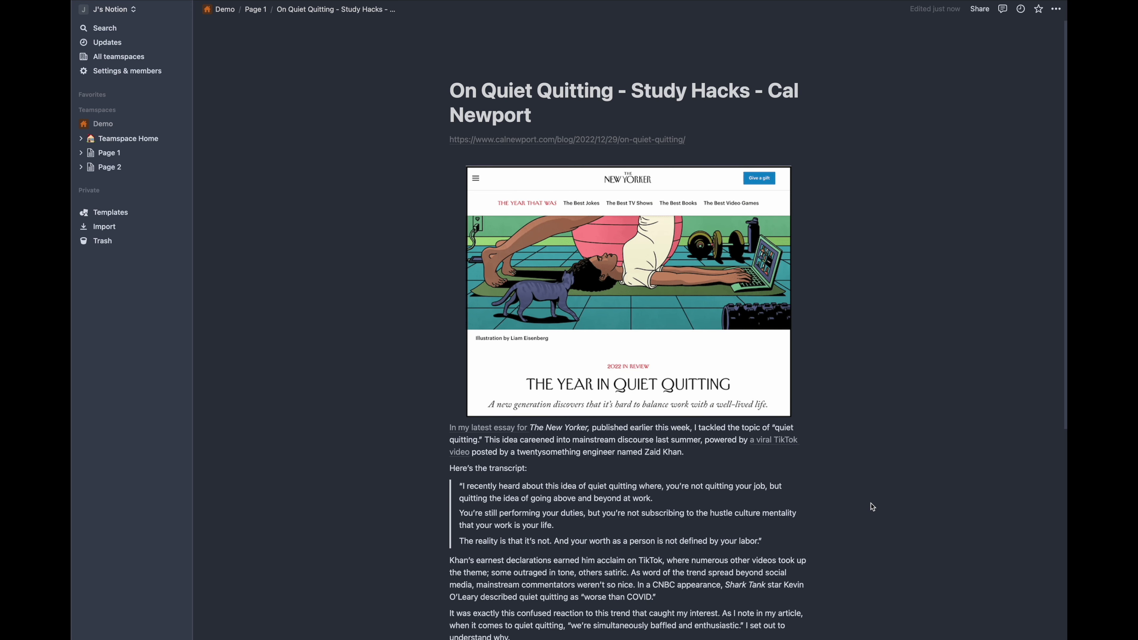
# Step: Duplicate the source link block under the On Quiet Quitting title and move the copy below the article's last paragraph
pyautogui.moveTo(469, 142)
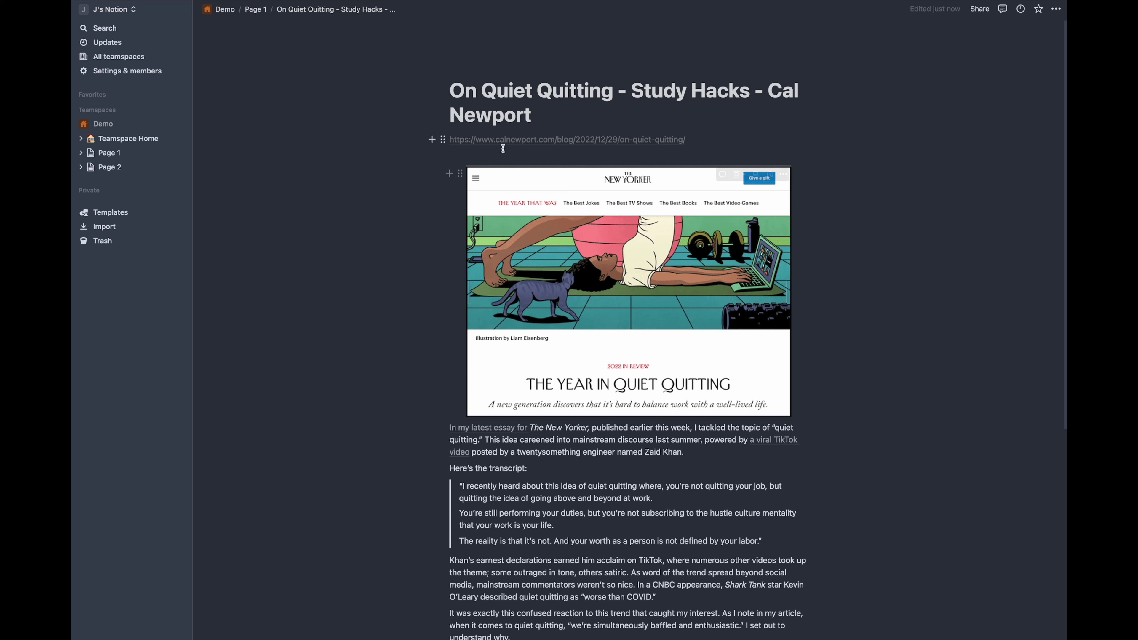
pyautogui.click(443, 141)
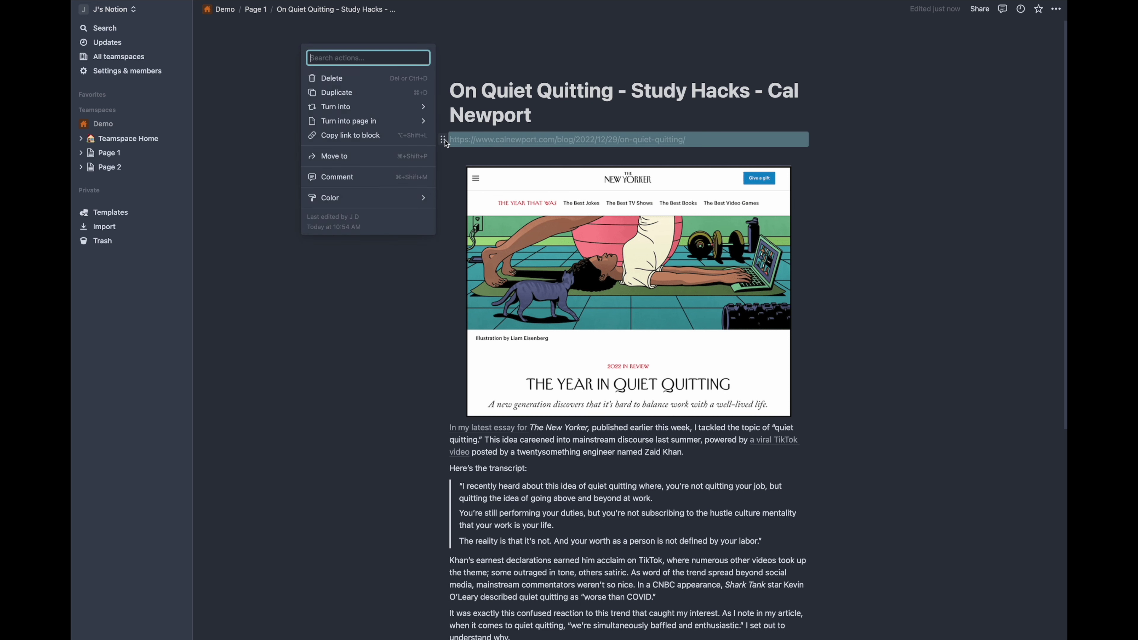
pyautogui.click(350, 96)
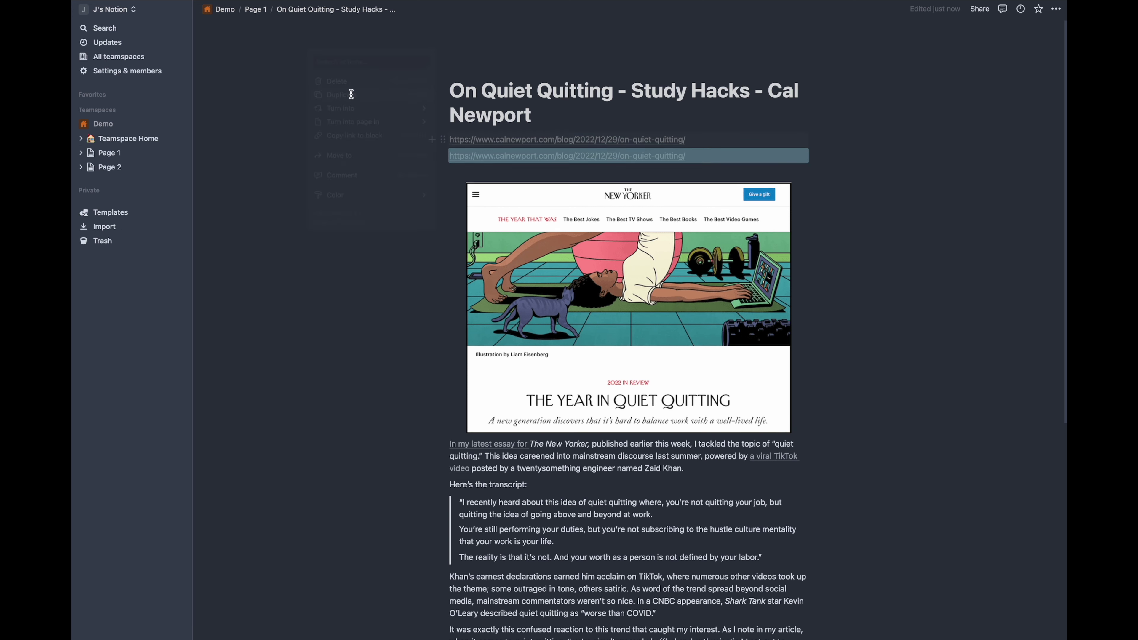
pyautogui.click(799, 163)
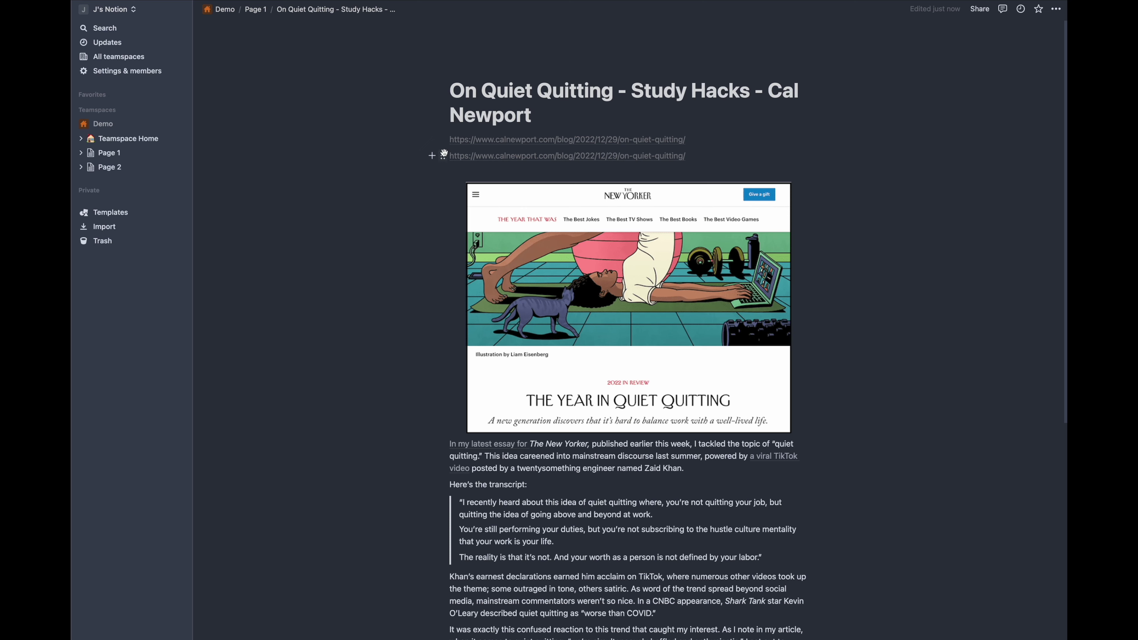
pyautogui.moveTo(443, 156); pyautogui.dragTo(448, 470)
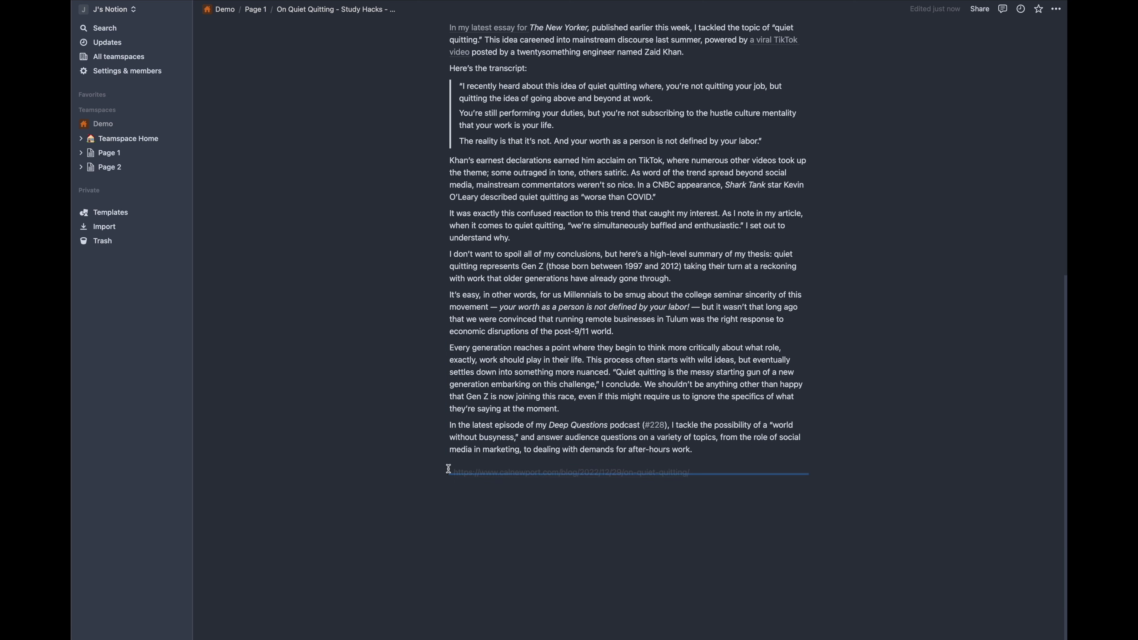
pyautogui.moveTo(448, 470); pyautogui.dragTo(449, 469)
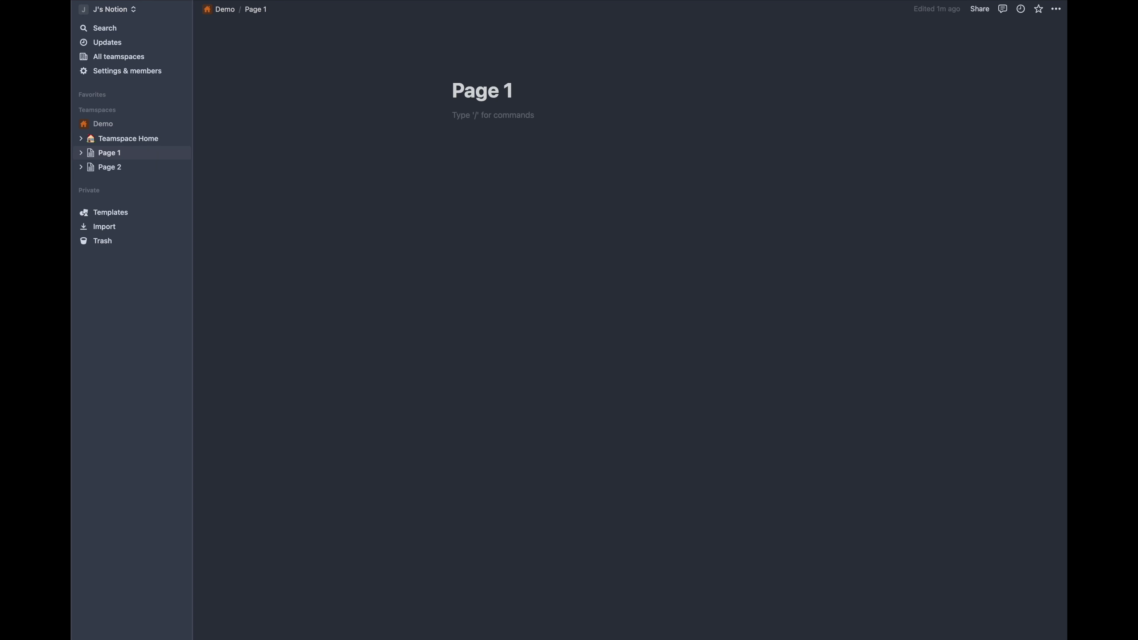
# Step: Insert a full-page database into Page 1 and title it "Tasks"
pyautogui.write('/datab')
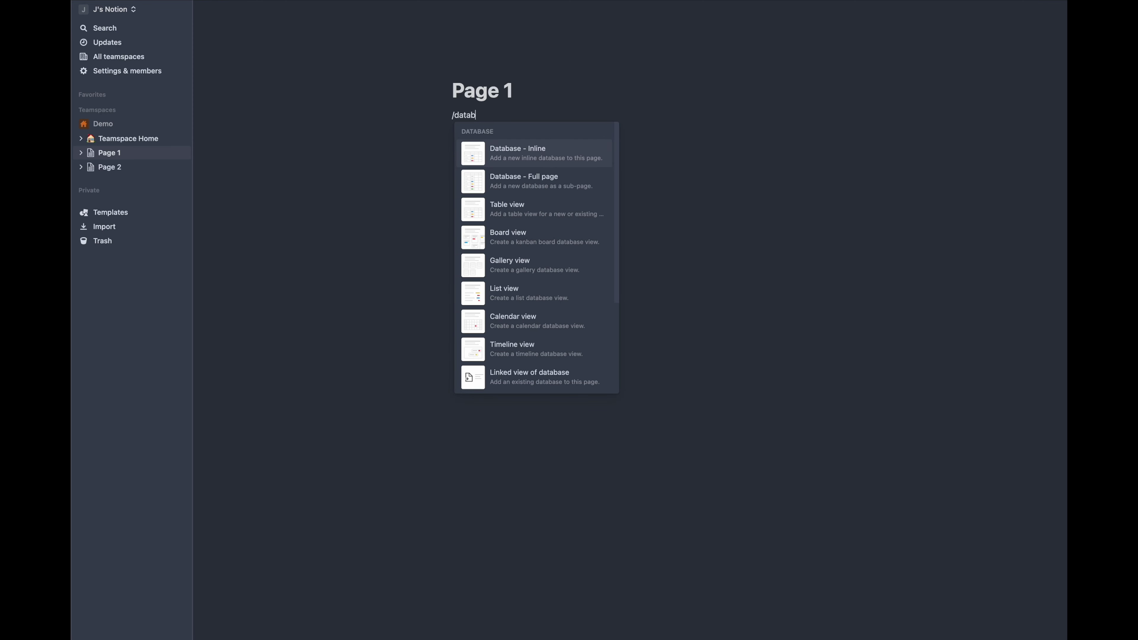
pyautogui.press('Down')
pyautogui.write('b')
pyautogui.press('Return')
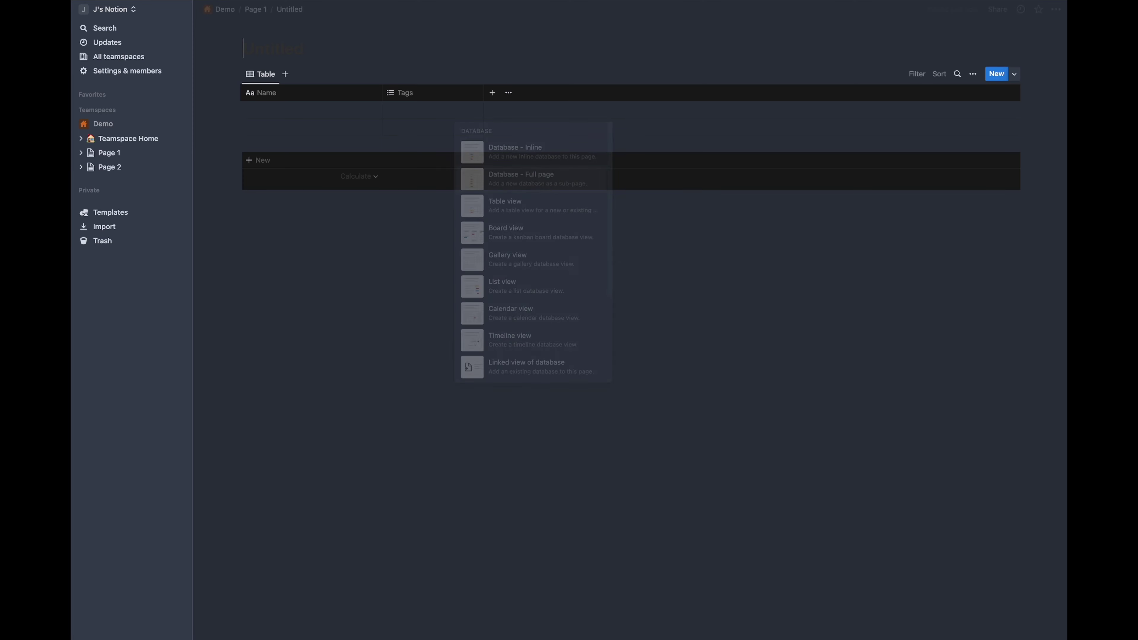
pyautogui.write('Tasks')
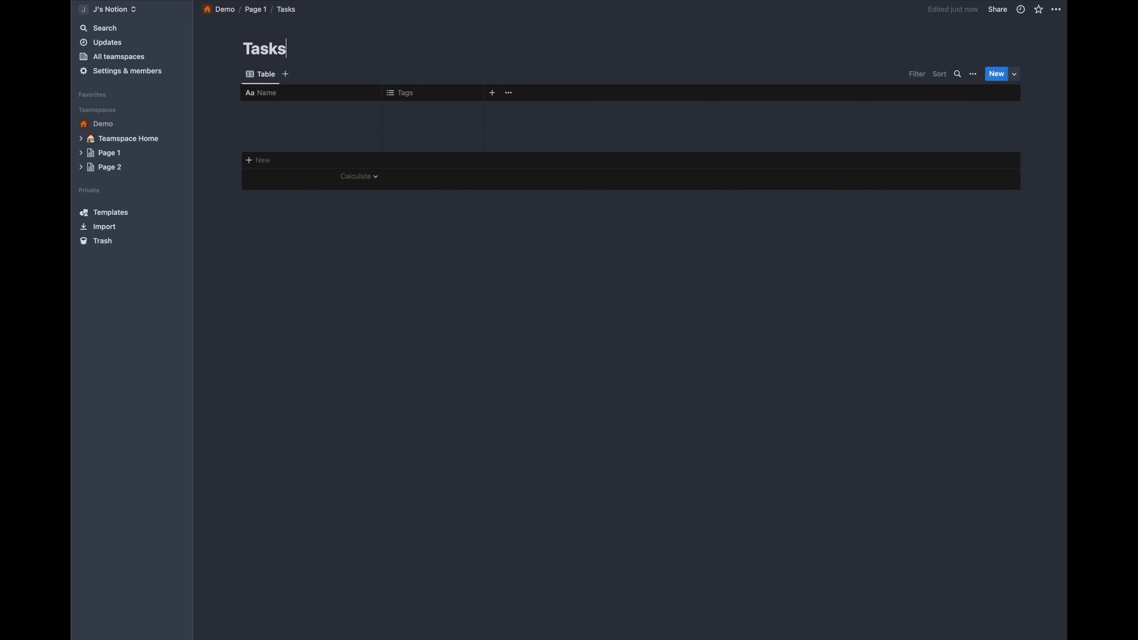
# Step: Rename the Tasks database's table view to "Tasks"
pyautogui.click(267, 75)
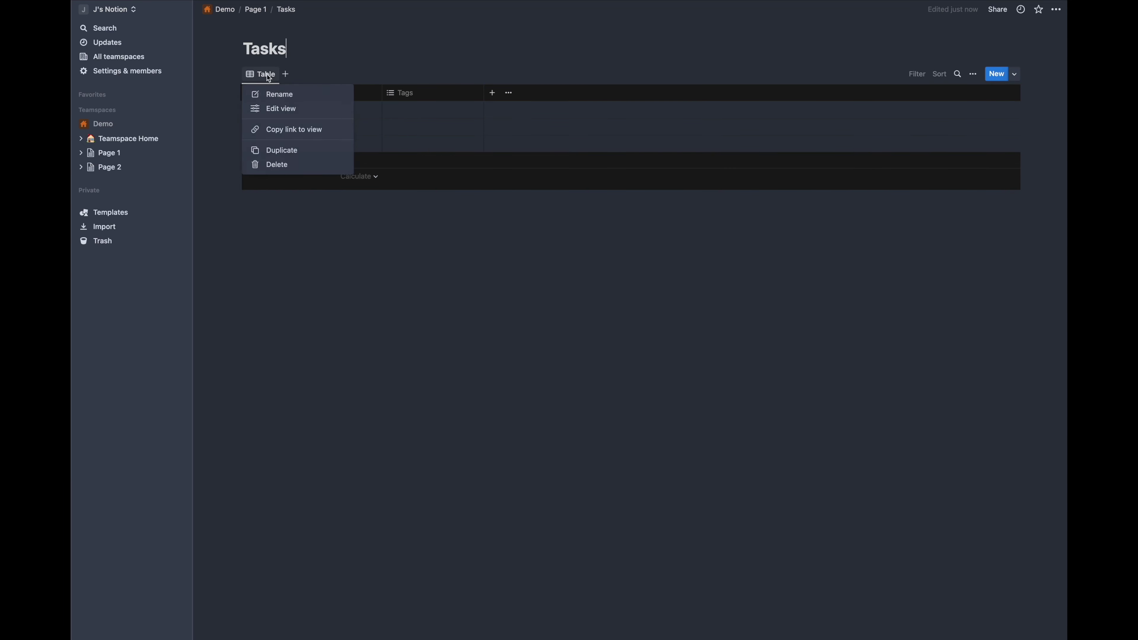
pyautogui.click(275, 108)
pyautogui.write('Tasks')
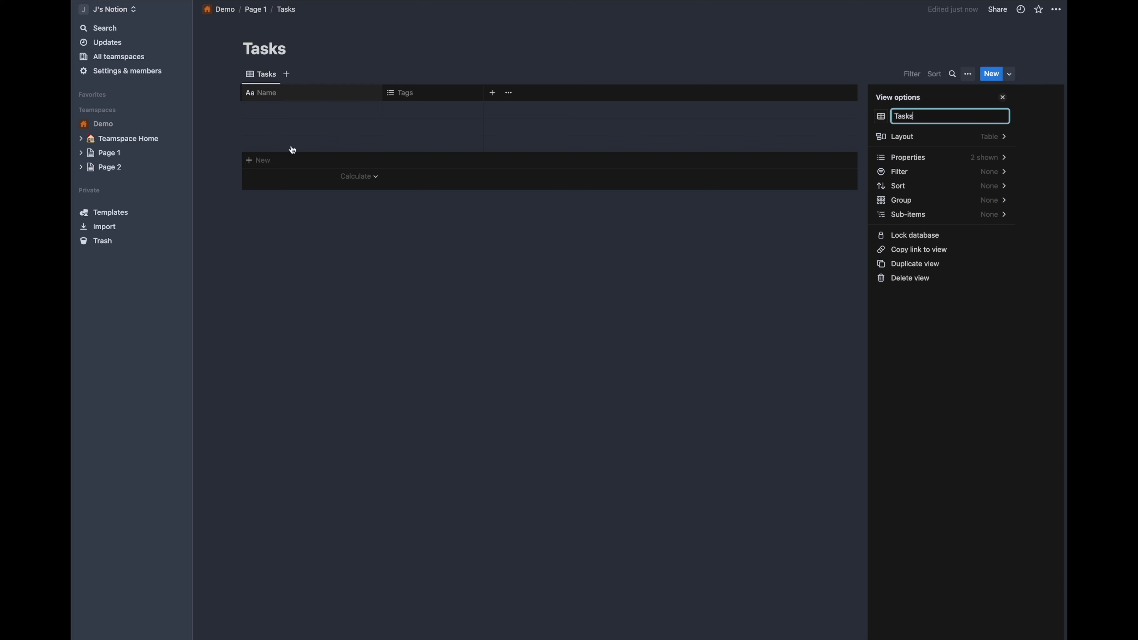
pyautogui.click(325, 294)
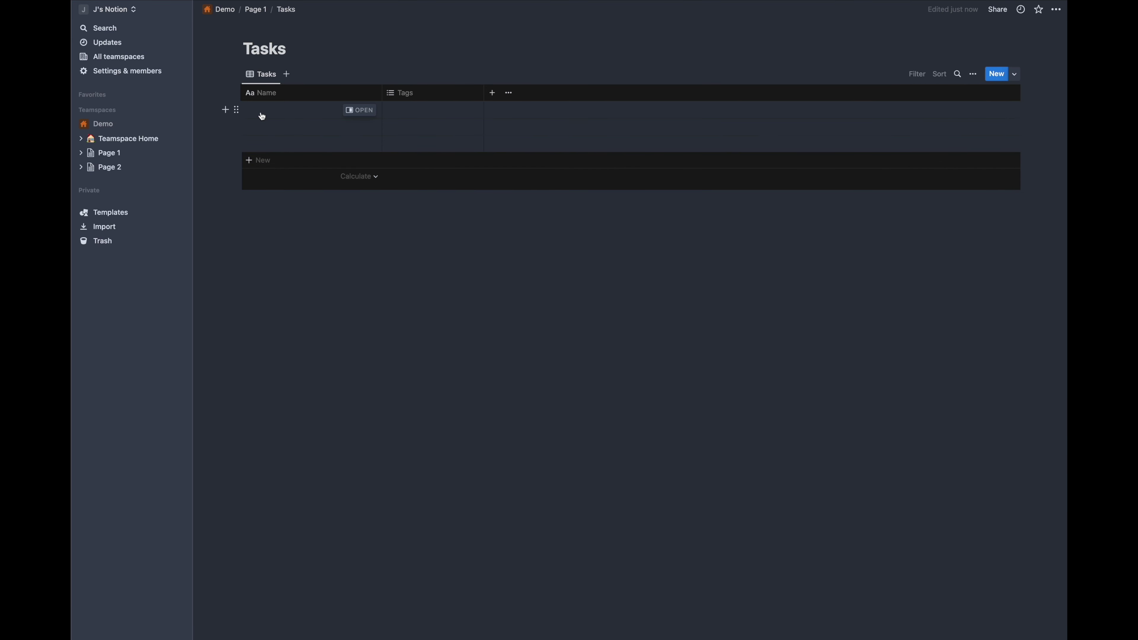
# Step: Name the three rows of the Tasks database "Email Client x", "Pickup dry cleaning" and "Go to the grocery store"
pyautogui.click(270, 111)
pyautogui.write('Email')
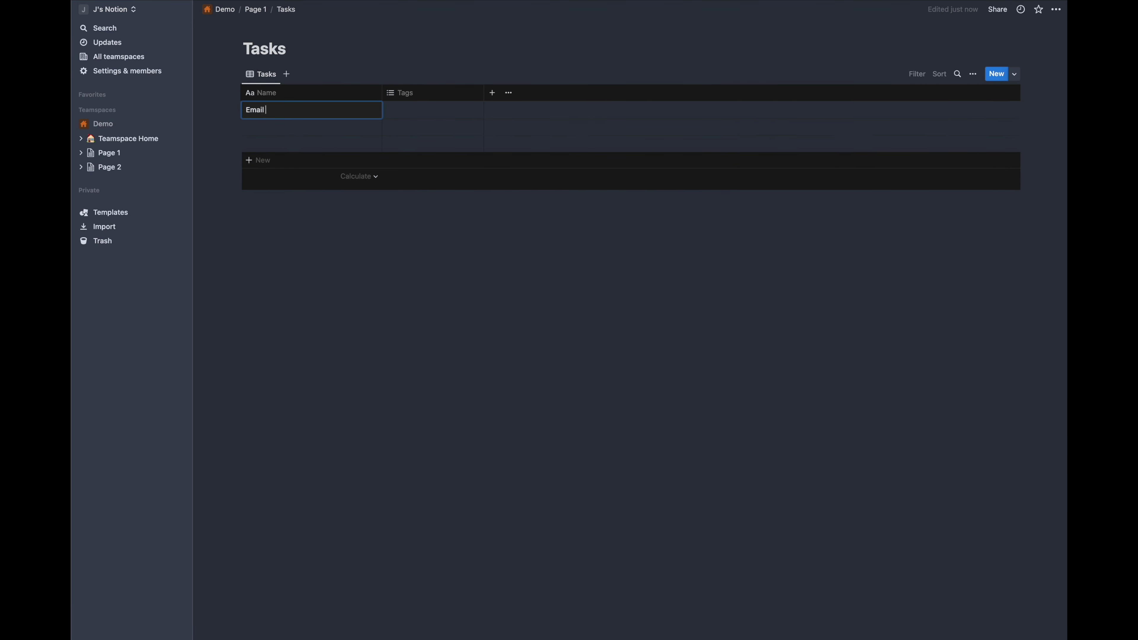
pyautogui.write(' Client x')
pyautogui.press('Return')
pyautogui.write('Pickup dry')
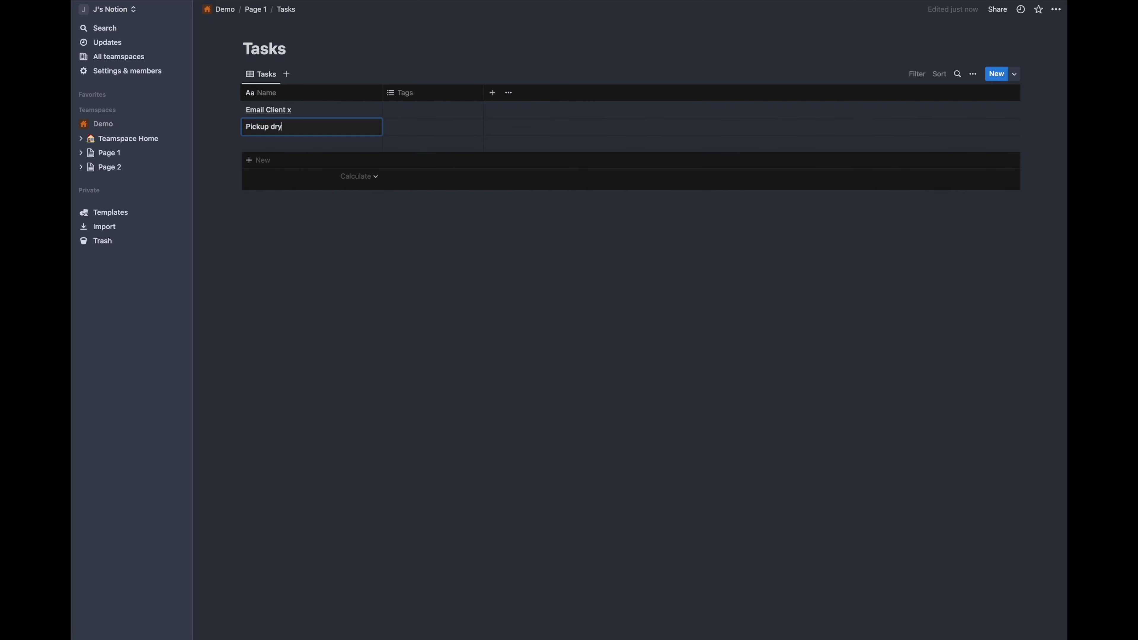
pyautogui.write(' cleaning')
pyautogui.press('Return')
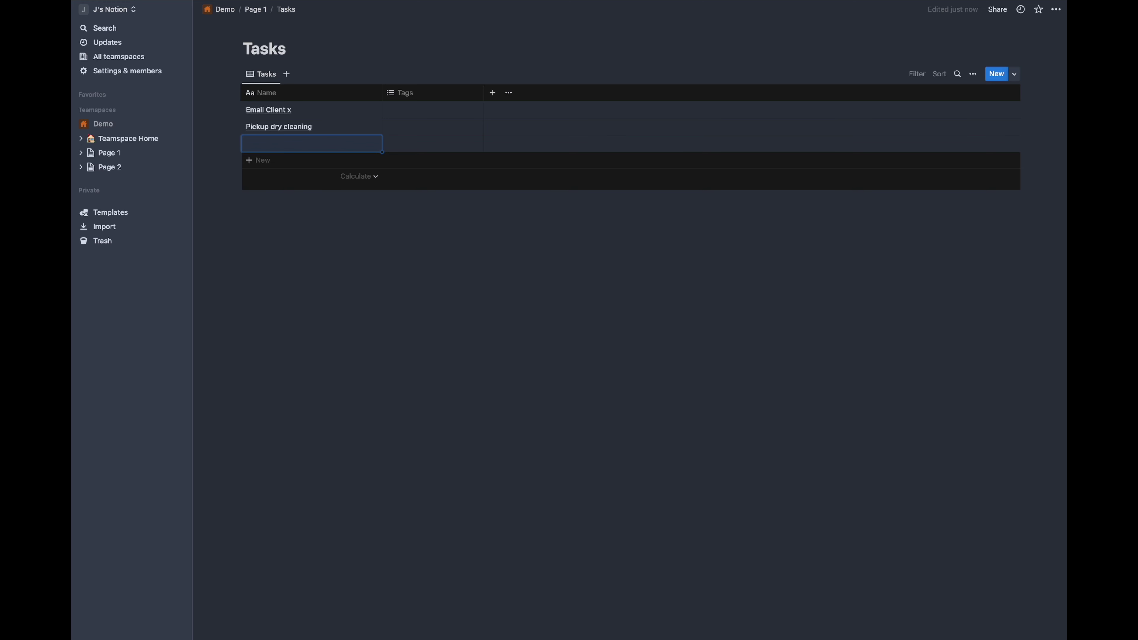
pyautogui.write('Go to the grocer')
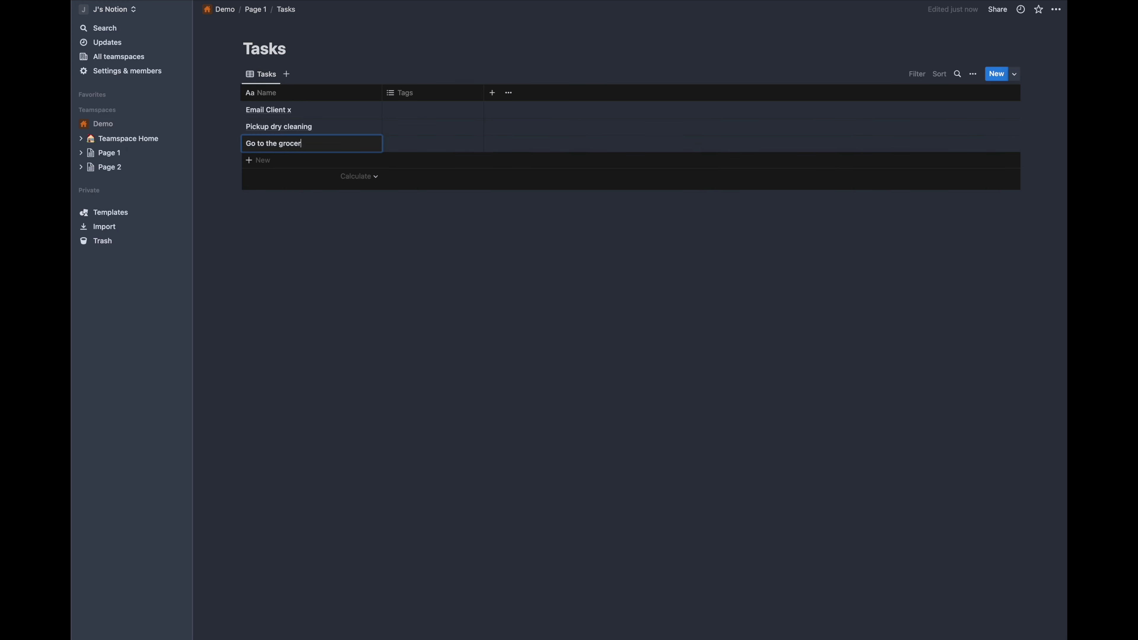
pyautogui.write('y store')
pyautogui.press('Escape')
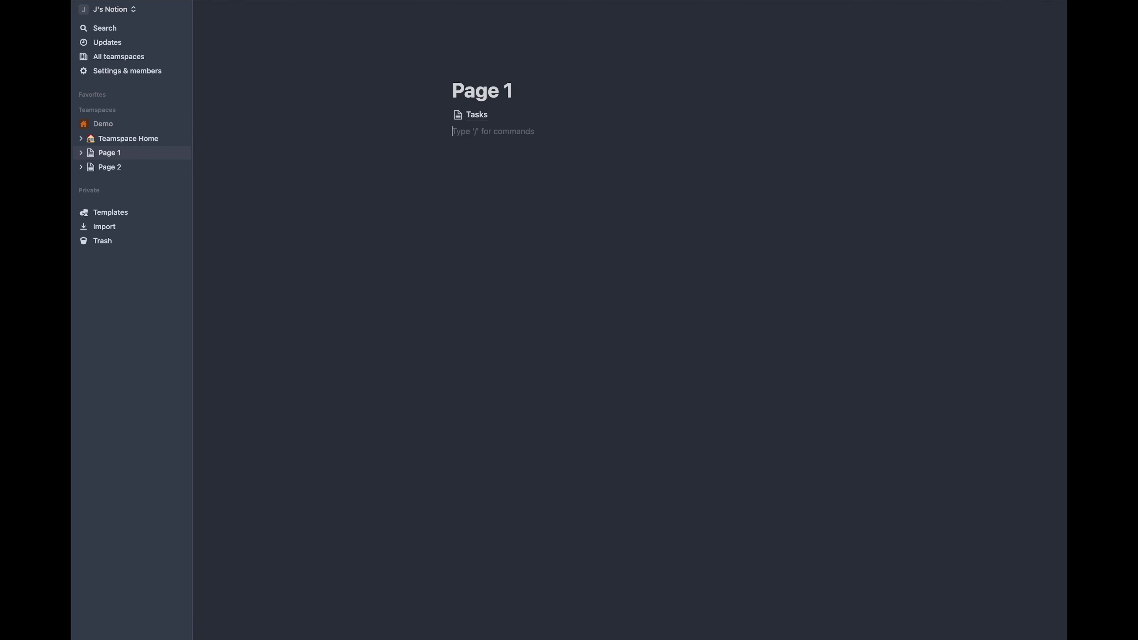
# Step: Insert a second full-page database into Page 1, below Tasks, and title it "Projects"
pyautogui.write('/data')
pyautogui.press('Down')
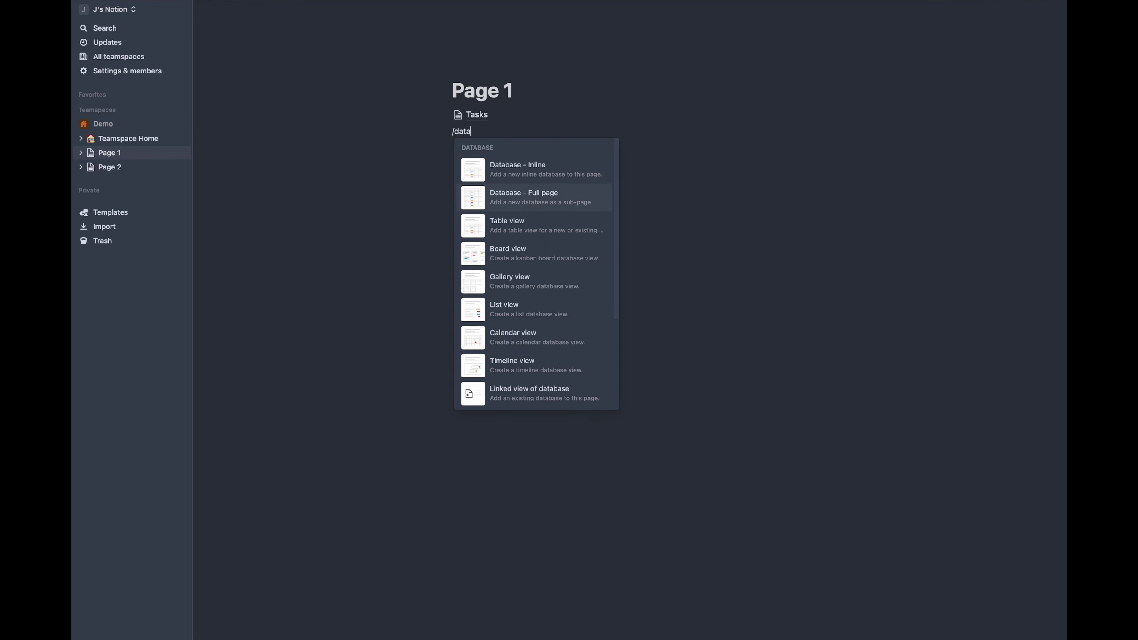
pyautogui.press('Return')
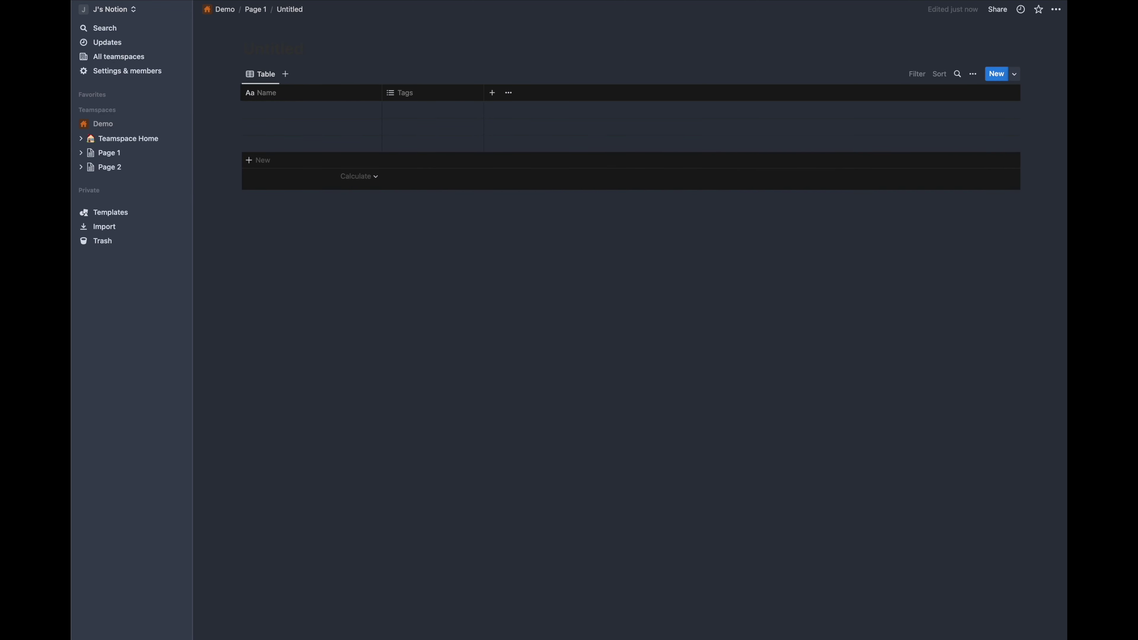
pyautogui.write('Projects')
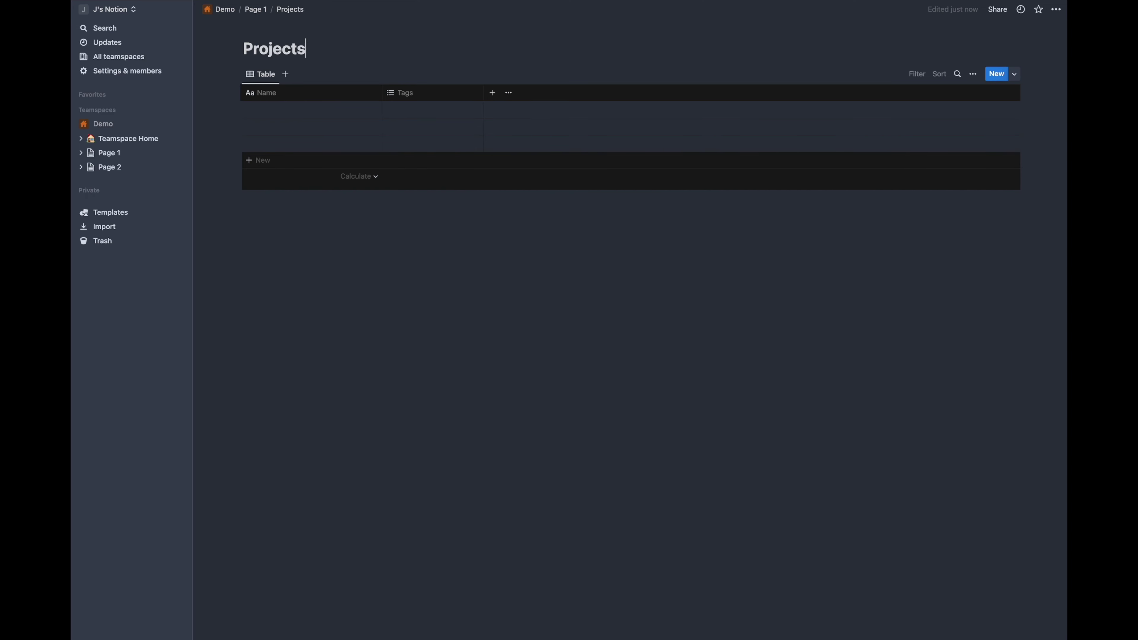
# Step: Rename the Projects database's table view to "Projects"
pyautogui.click(264, 75)
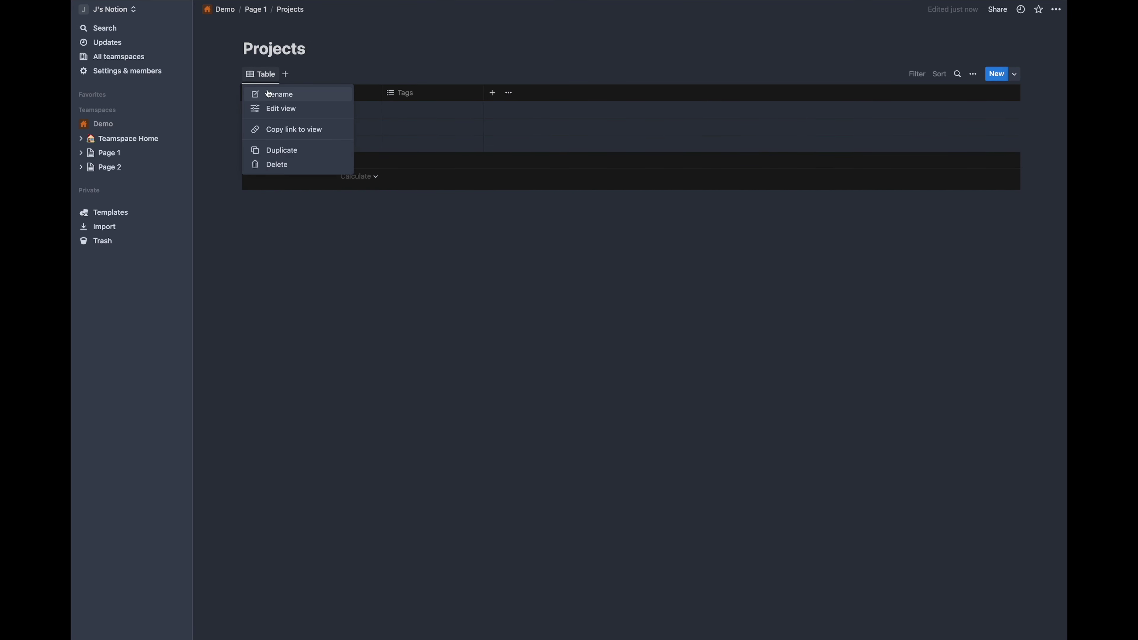
pyautogui.click(271, 96)
pyautogui.write('Pro')
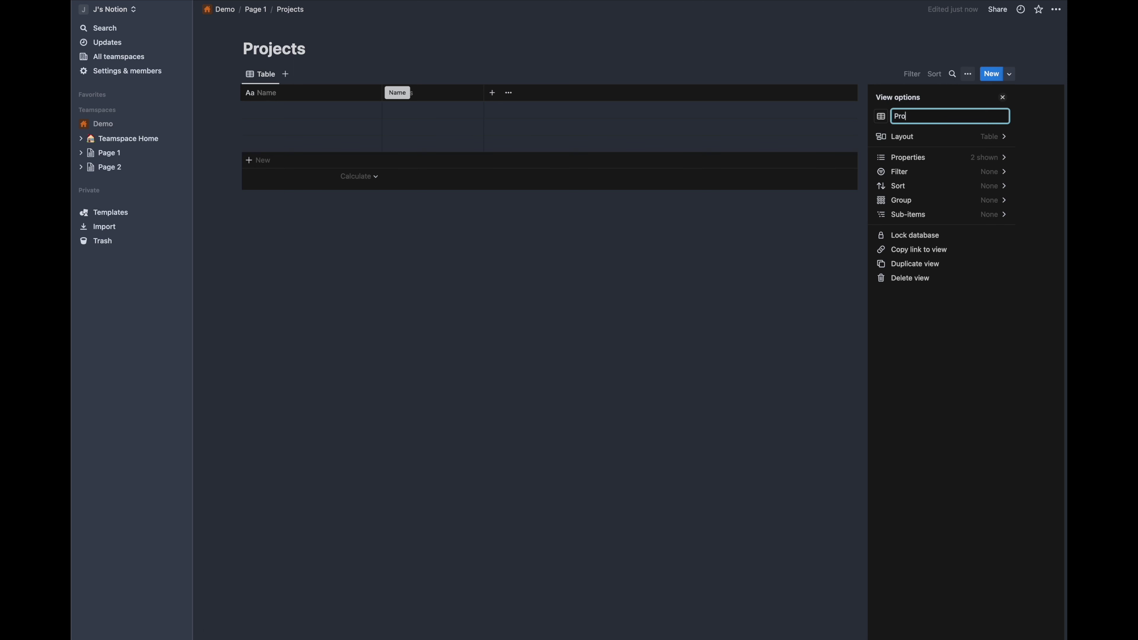
pyautogui.write('jects')
pyautogui.press('Return')
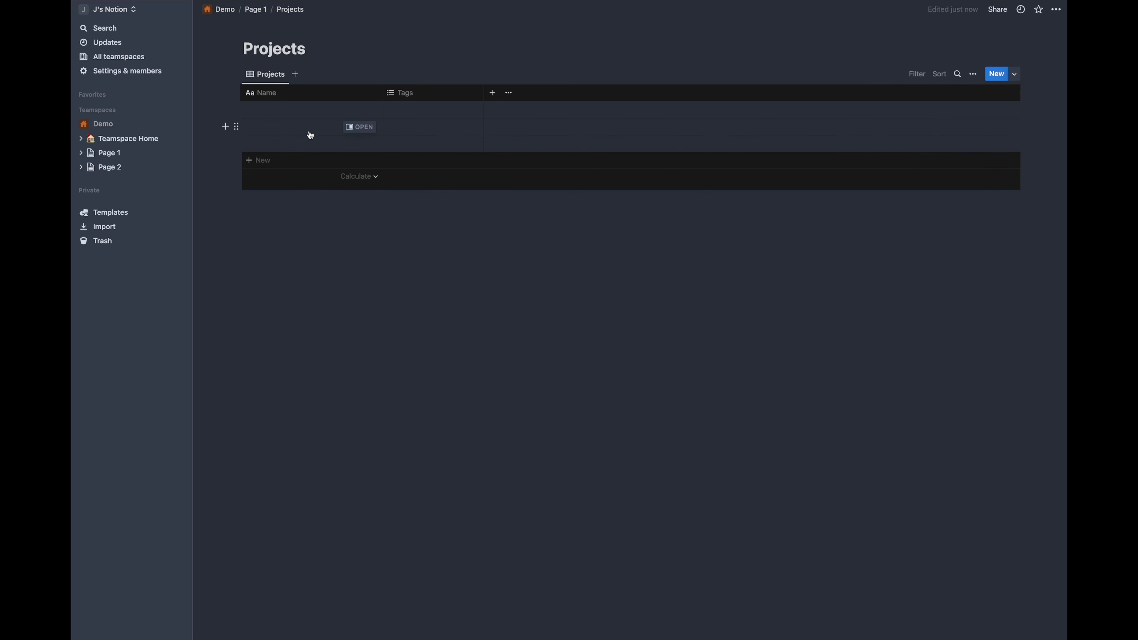
# Step: Name the first two rows of the Projects database "Personal" and "Work"
pyautogui.click(312, 110)
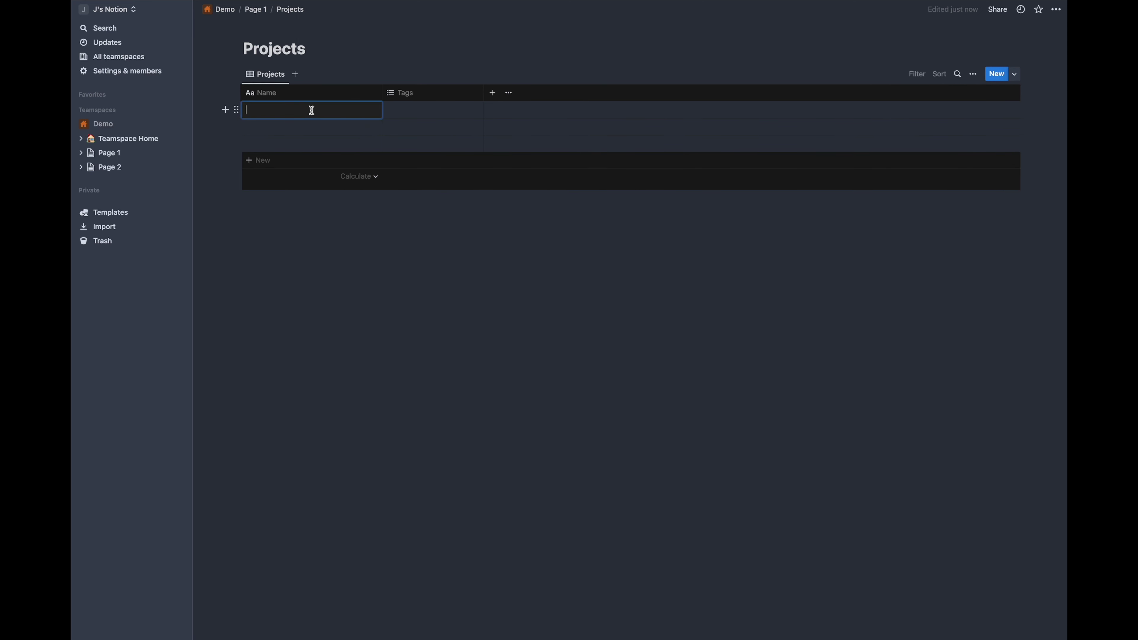
pyautogui.write('Personal')
pyautogui.press('Return')
pyautogui.write('Work')
pyautogui.press('Return')
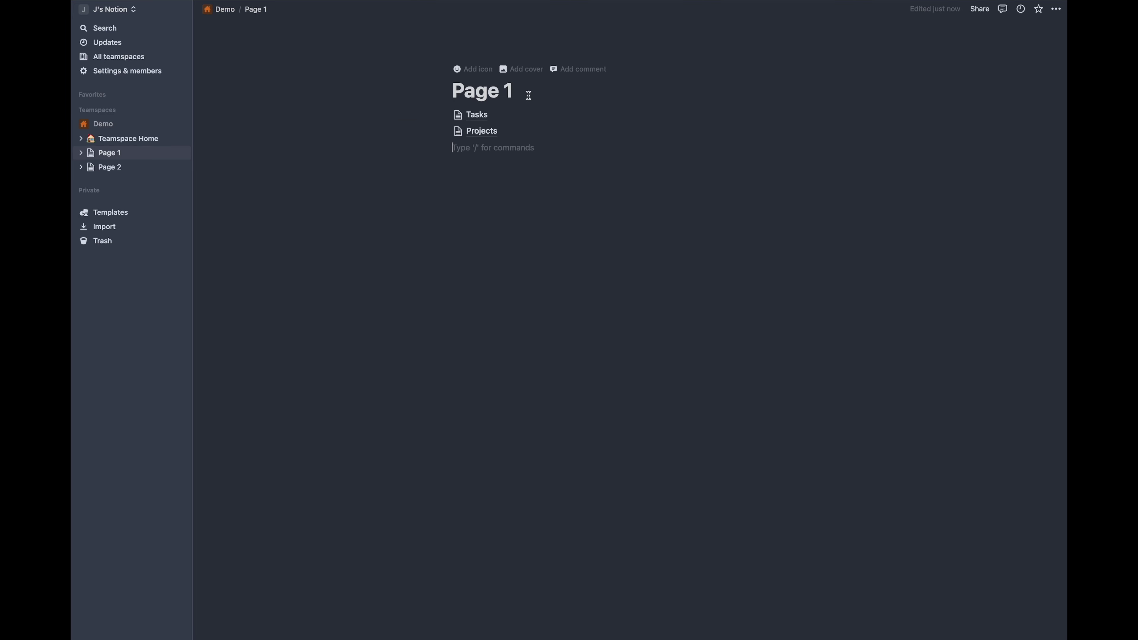
# Step: Rename Page 1 to "To-Do-List" and place the cursor on the empty line below Projects
pyautogui.tripleClick(529, 96)
pyautogui.write('To-')
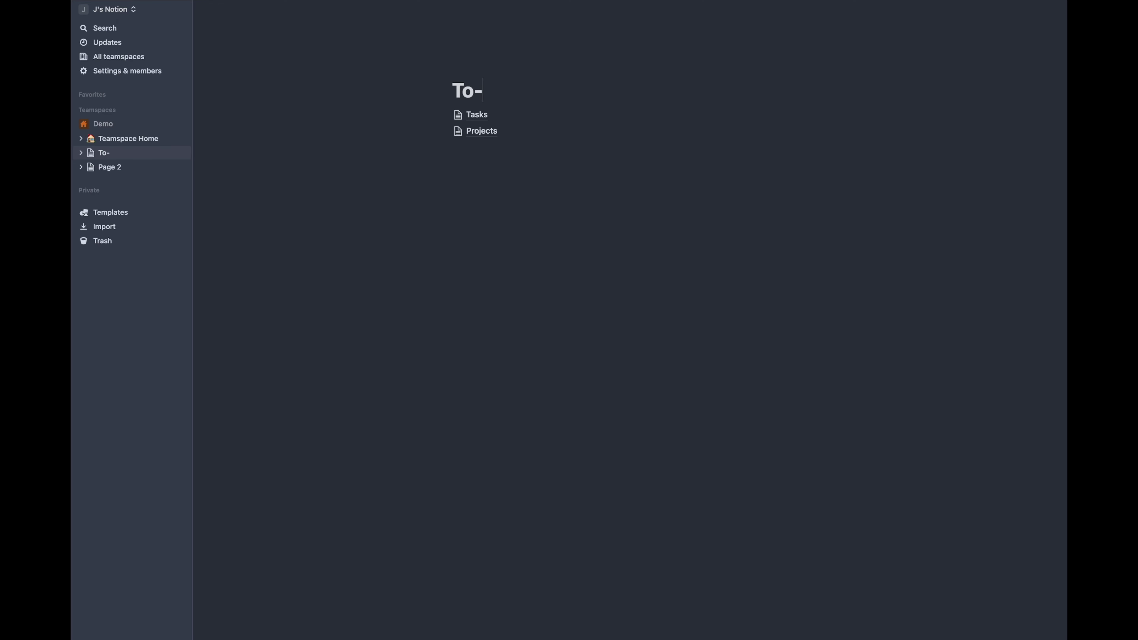
pyautogui.write('Do-List')
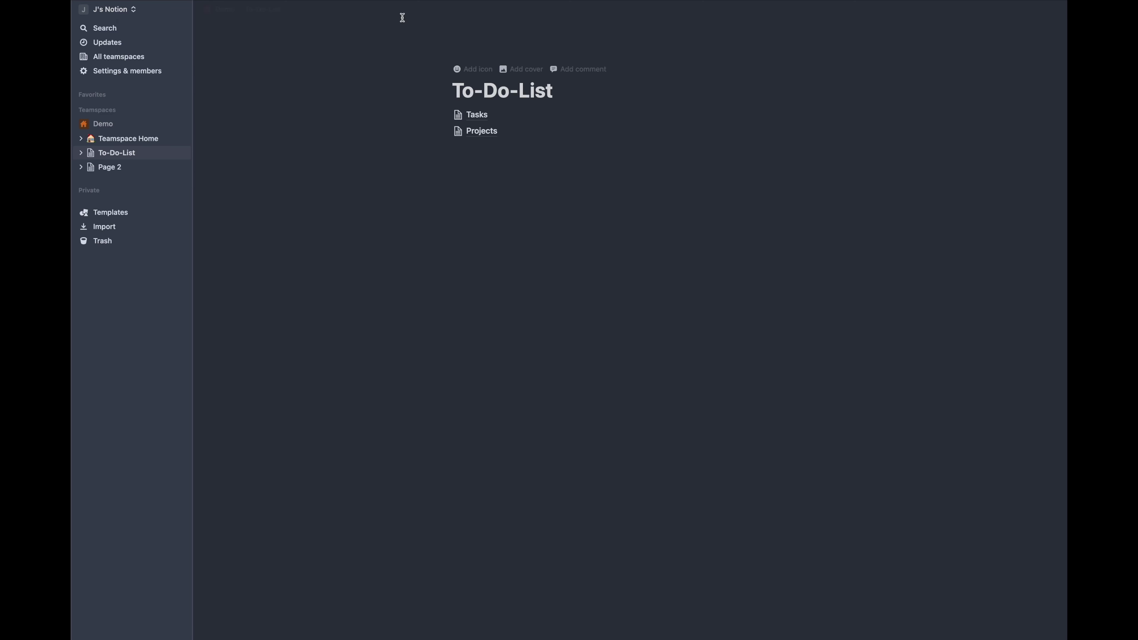
pyautogui.click(488, 150)
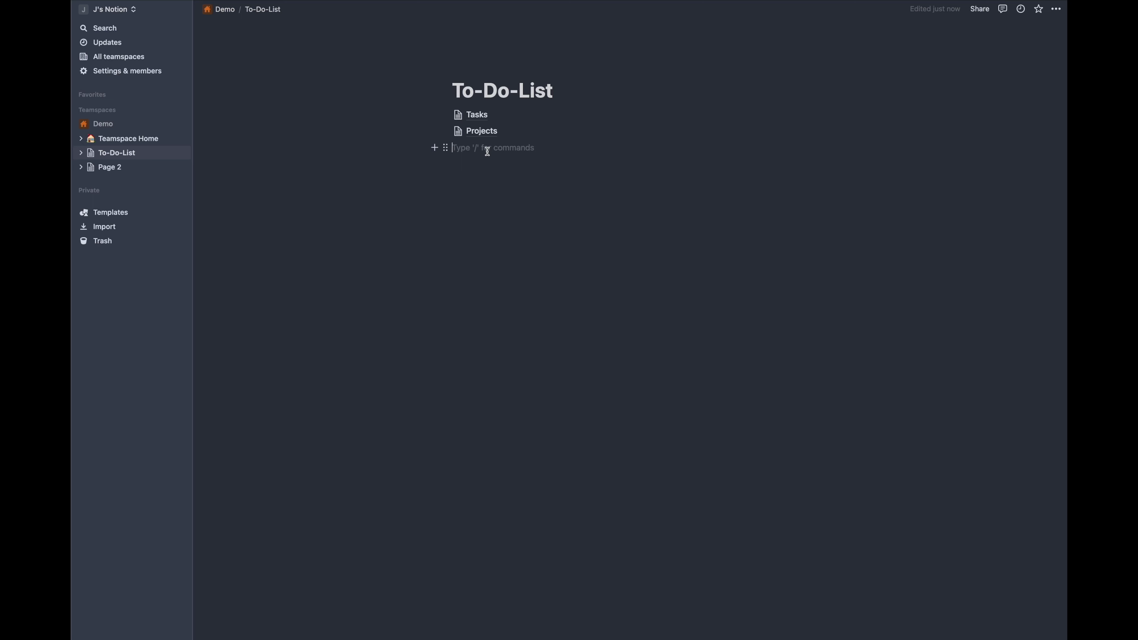
# Step: Add a relation property named Projects to the Tasks database, linked to the Projects database
pyautogui.click(480, 117)
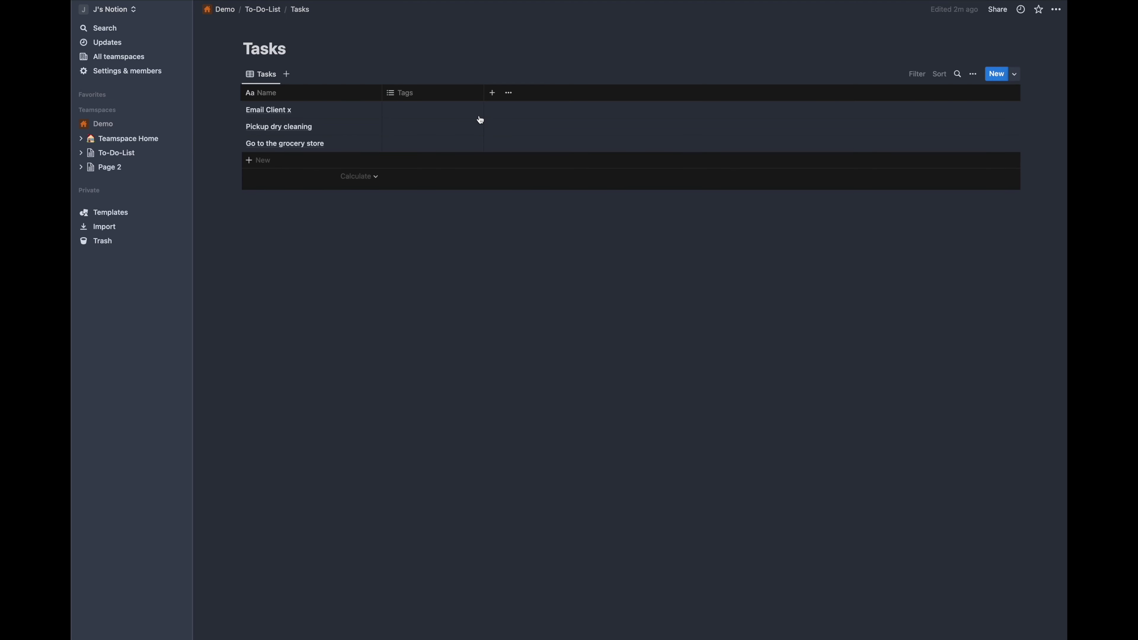
pyautogui.click(490, 92)
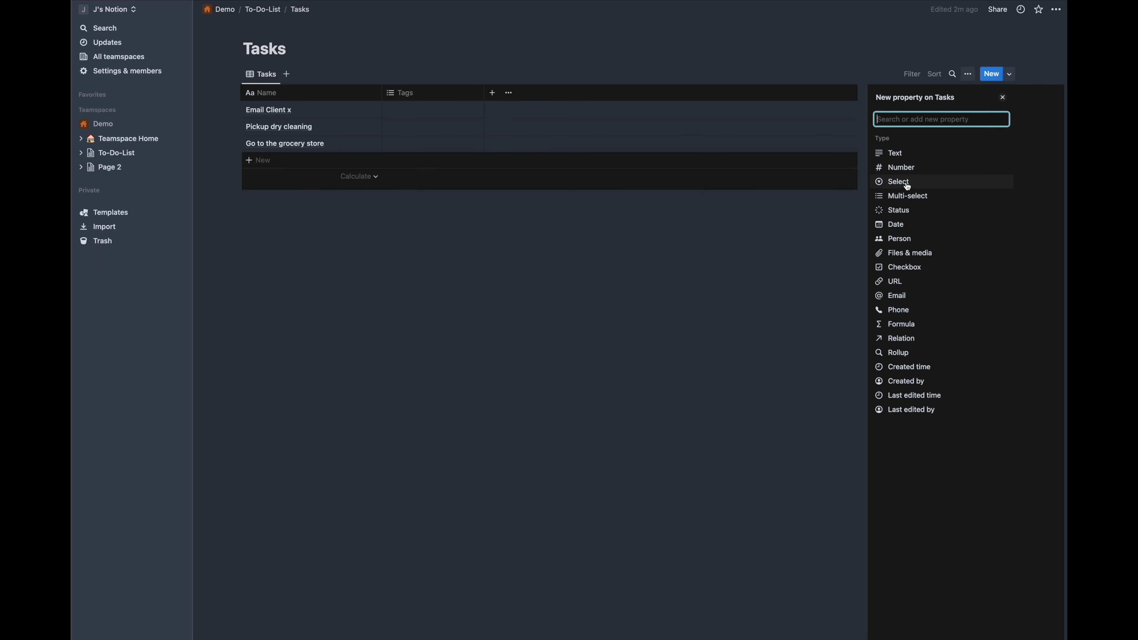
pyautogui.click(944, 339)
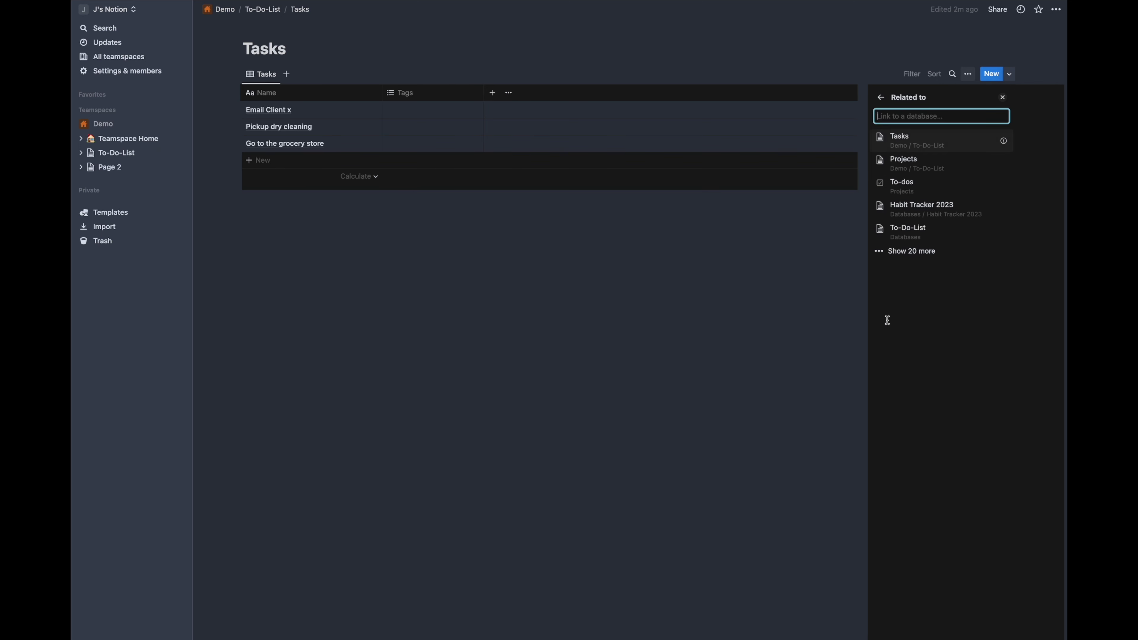
pyautogui.click(903, 168)
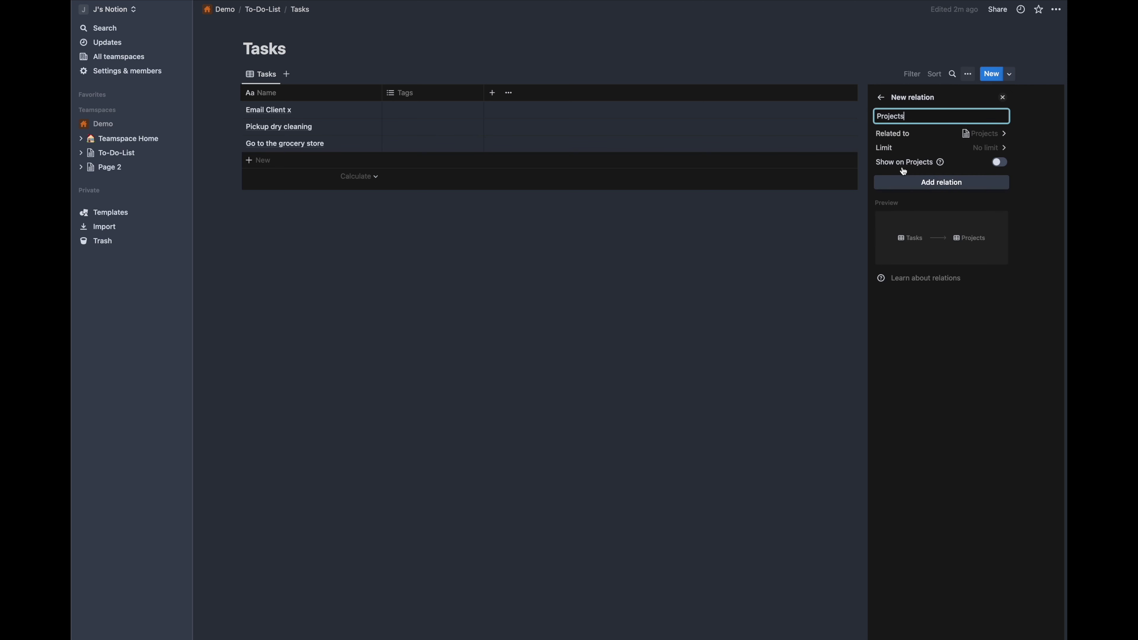
pyautogui.click(964, 187)
pyautogui.click(640, 304)
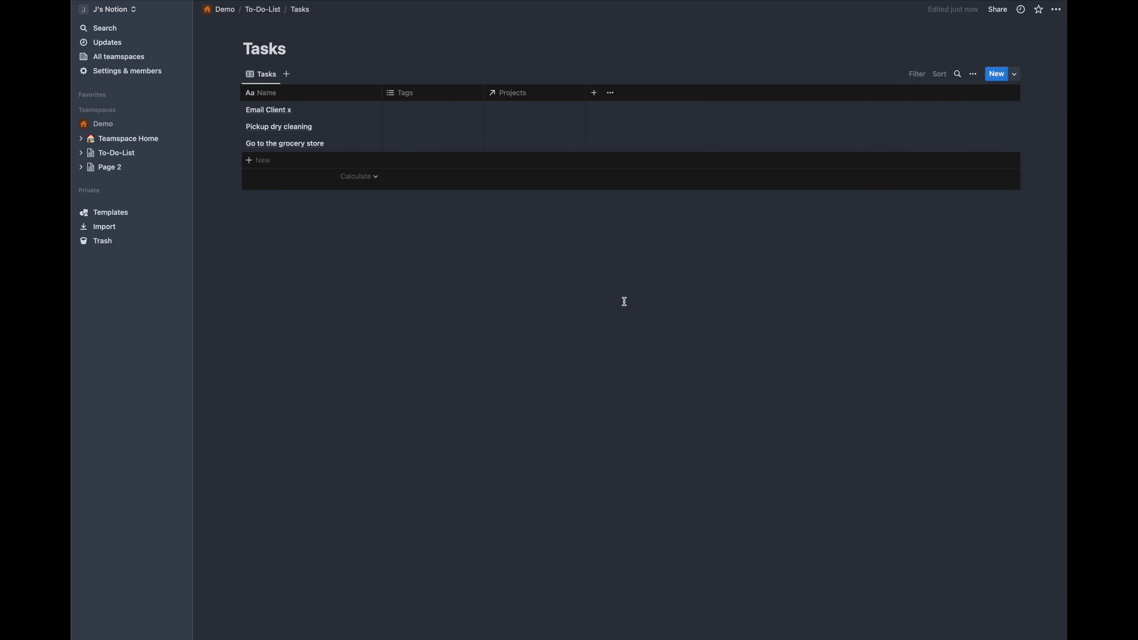
# Step: Link "Email Client x" to the Work project, and "Pickup dry cleaning" and "Go to the grocery store" to the Personal project
pyautogui.click(537, 112)
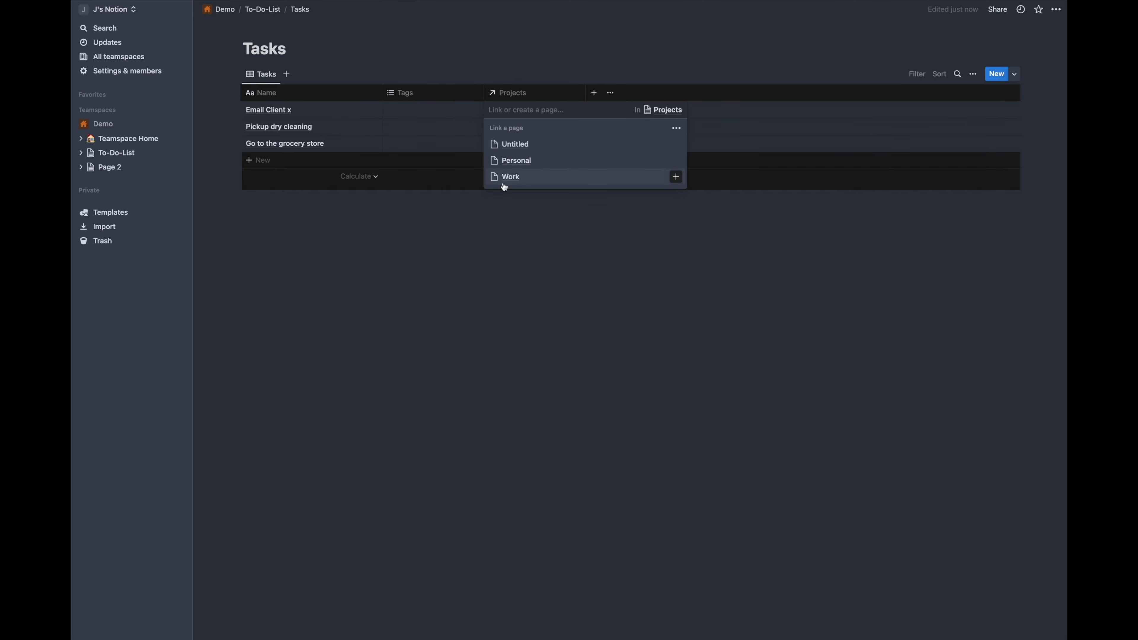
pyautogui.click(512, 178)
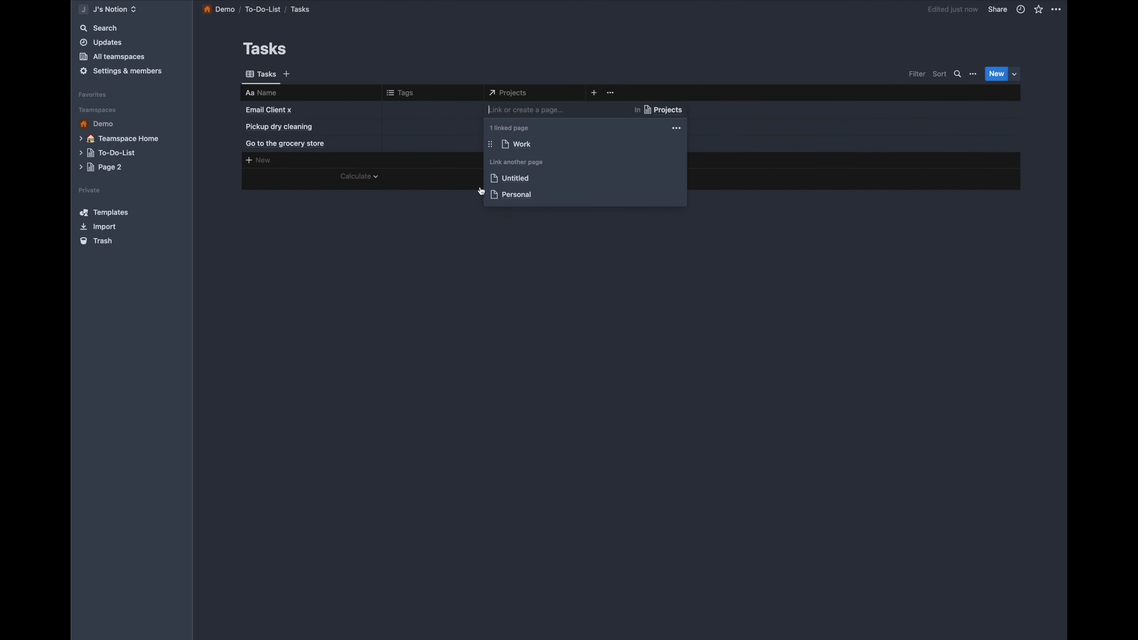
pyautogui.click(429, 244)
pyautogui.click(516, 130)
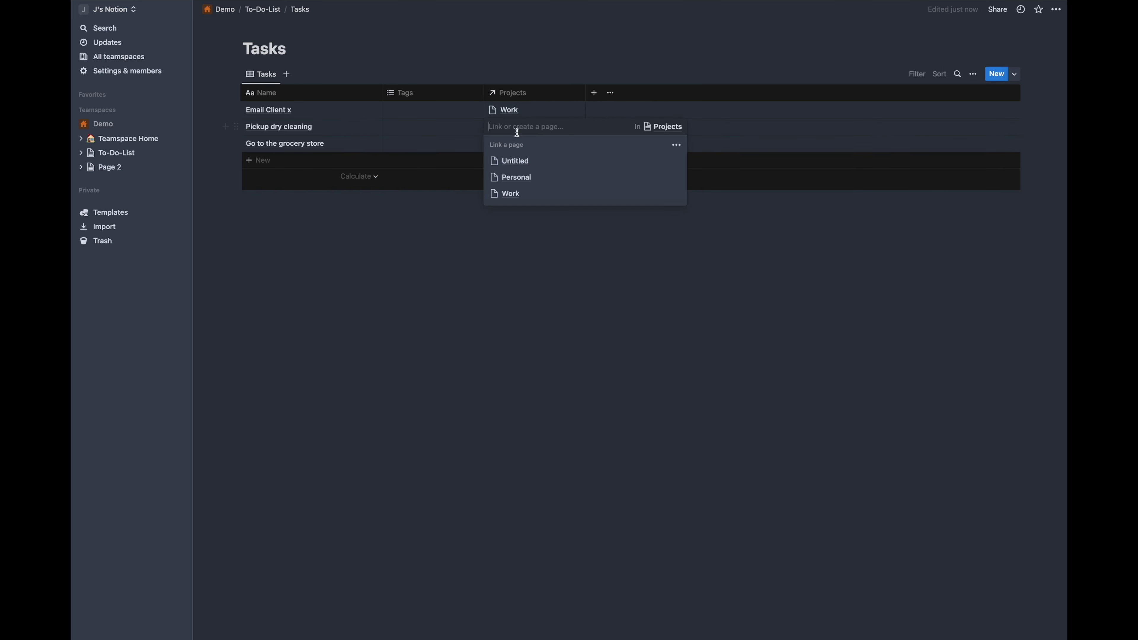
pyautogui.click(516, 178)
pyautogui.click(412, 219)
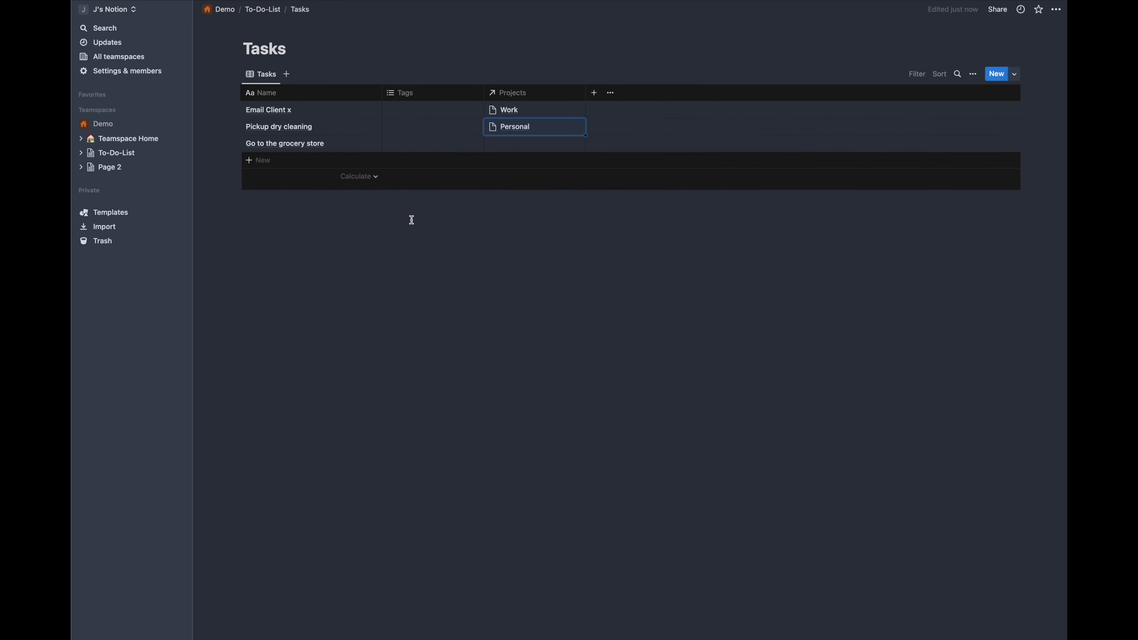
pyautogui.click(523, 144)
pyautogui.click(523, 197)
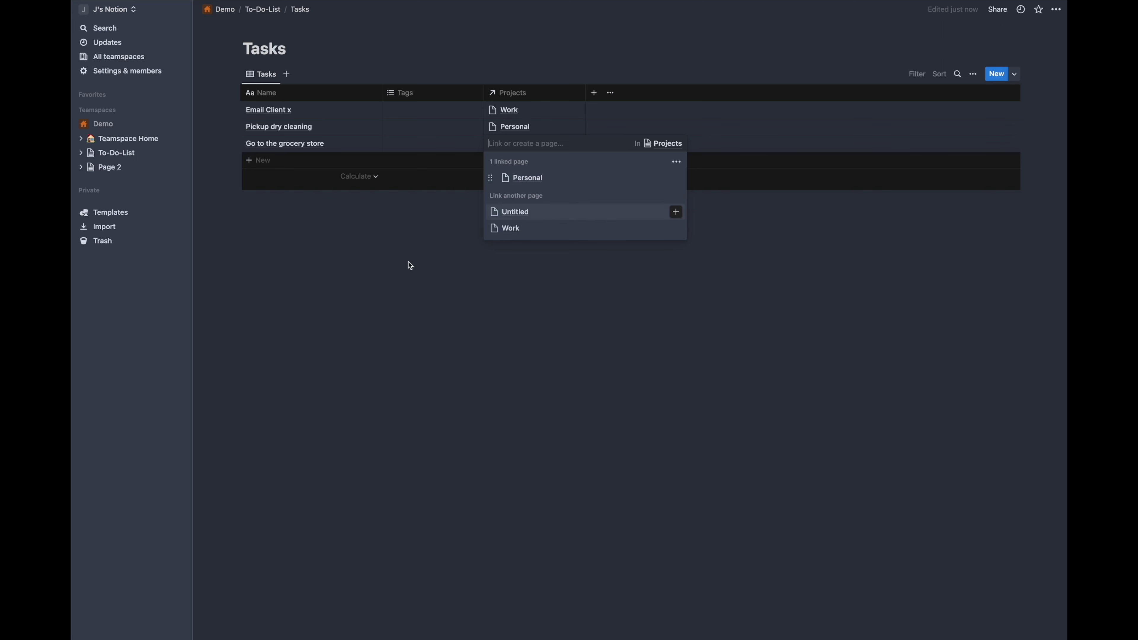
pyautogui.click(406, 261)
# Step: Insert a linked view of the Tasks database on the To-Do-List page, below Projects, using its existing Tasks view
pyautogui.click(263, 9)
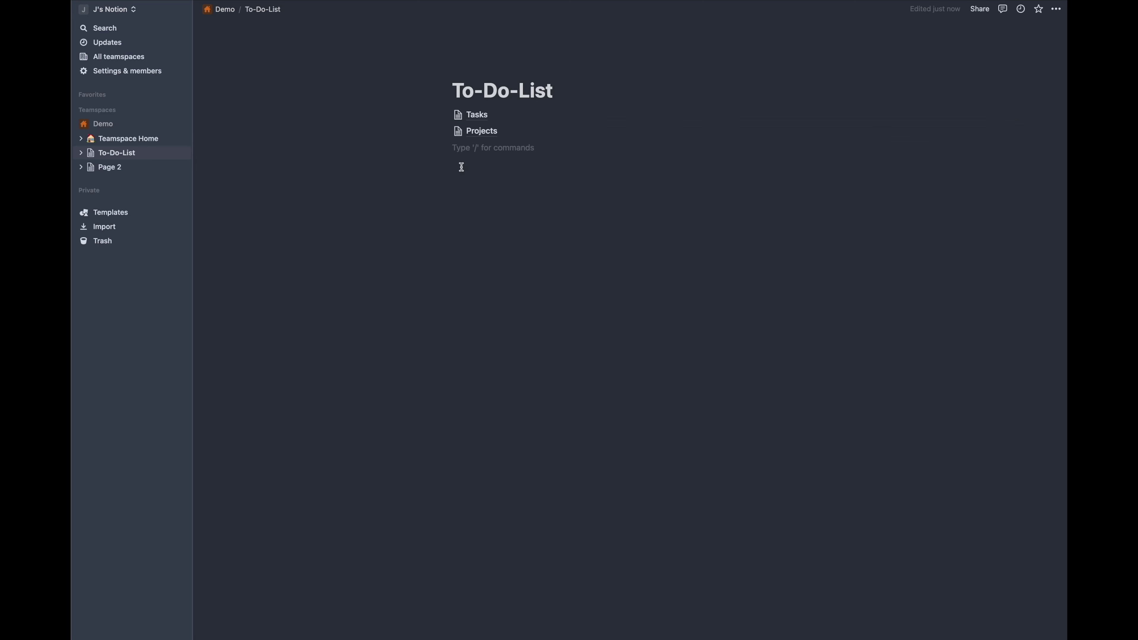
pyautogui.press('Return')
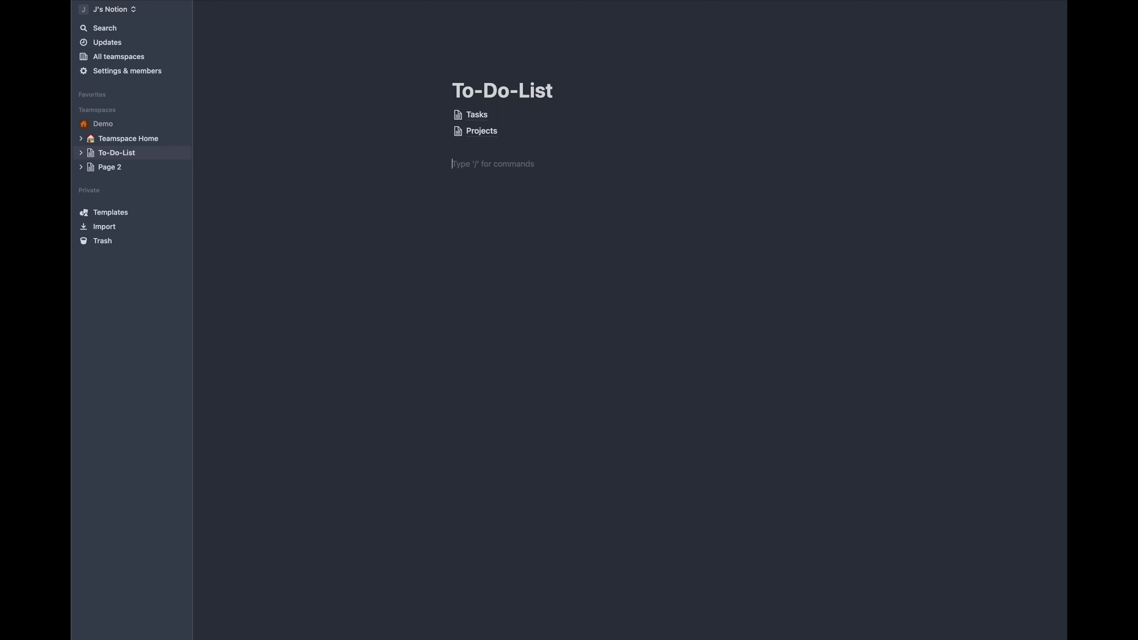
pyautogui.write('/create')
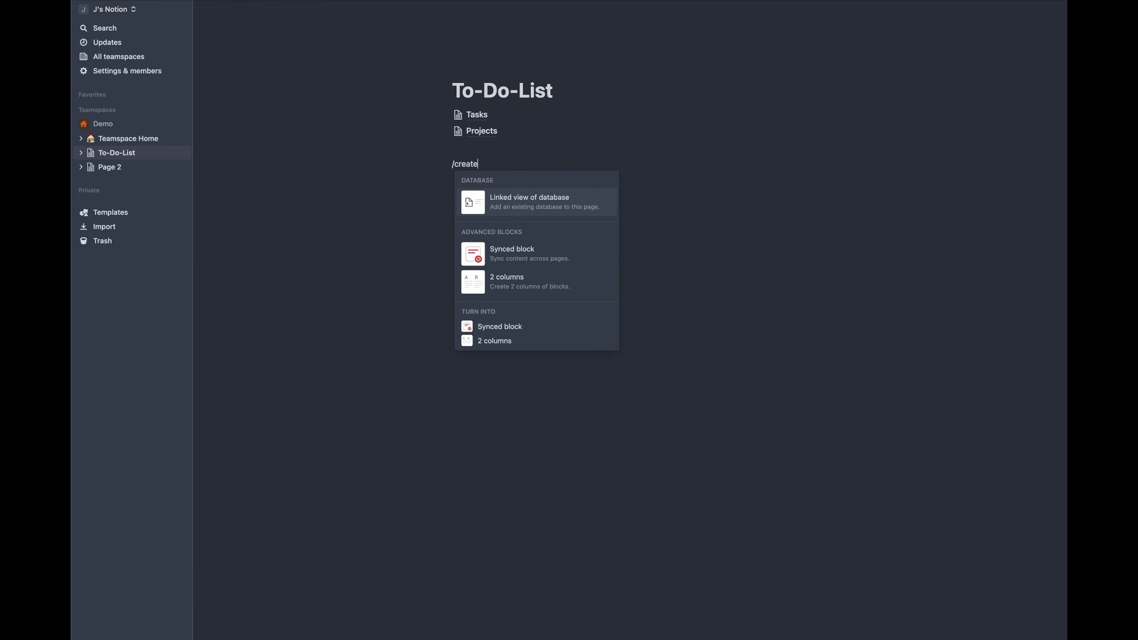
pyautogui.click(497, 197)
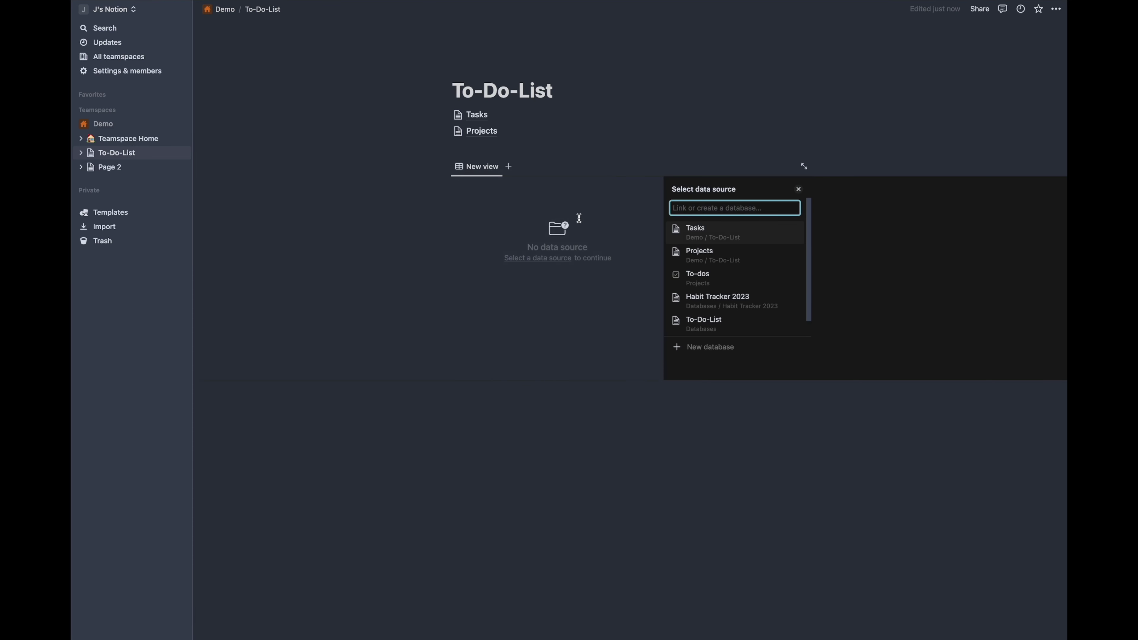
pyautogui.click(704, 233)
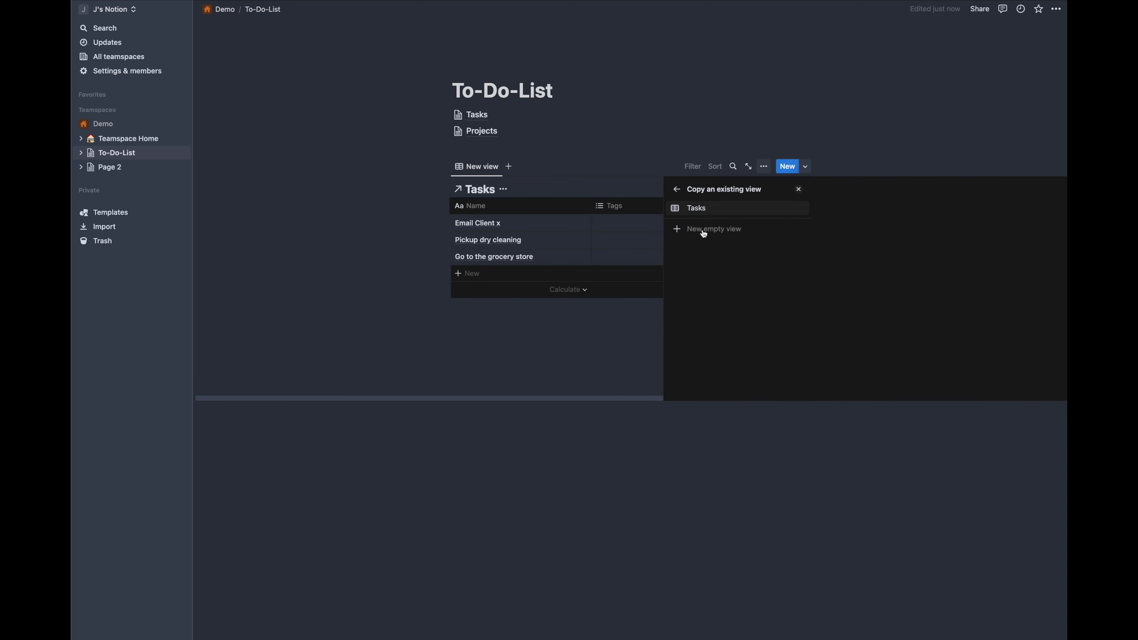
pyautogui.click(545, 346)
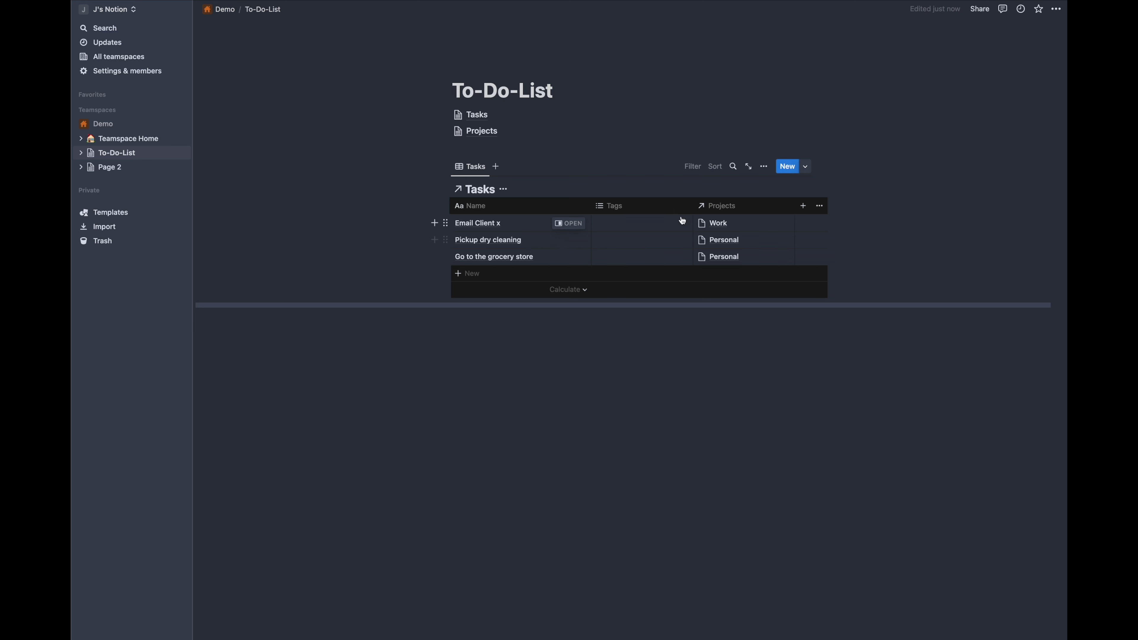
# Step: Add a new row named "Task xyz" to the linked Tasks table on the To-Do-List page
pyautogui.click(640, 227)
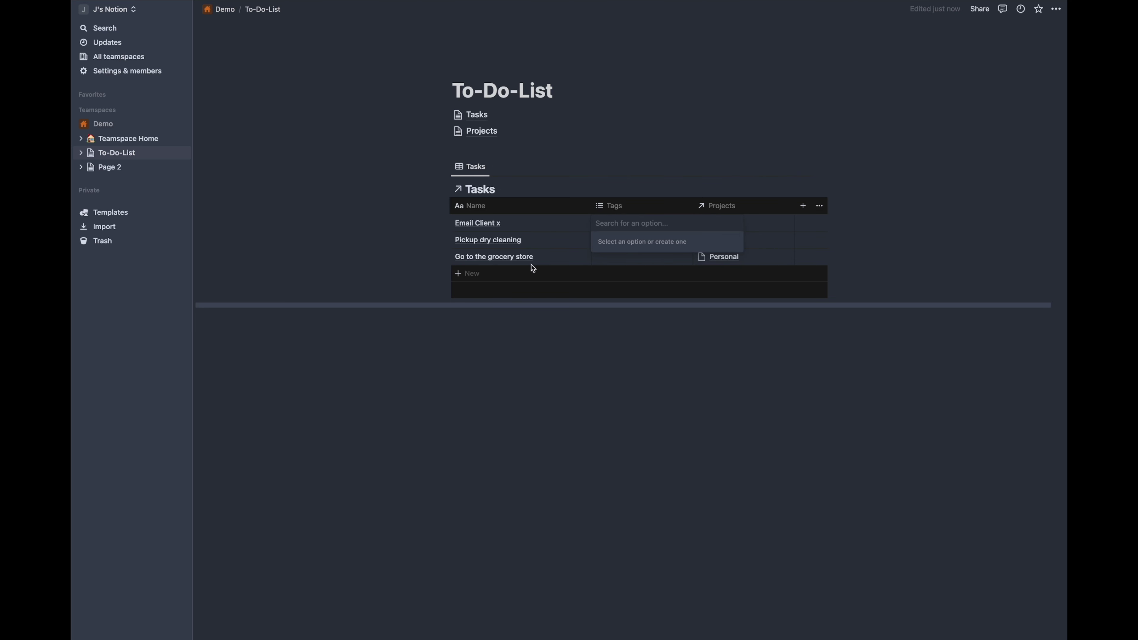
pyautogui.click(461, 274)
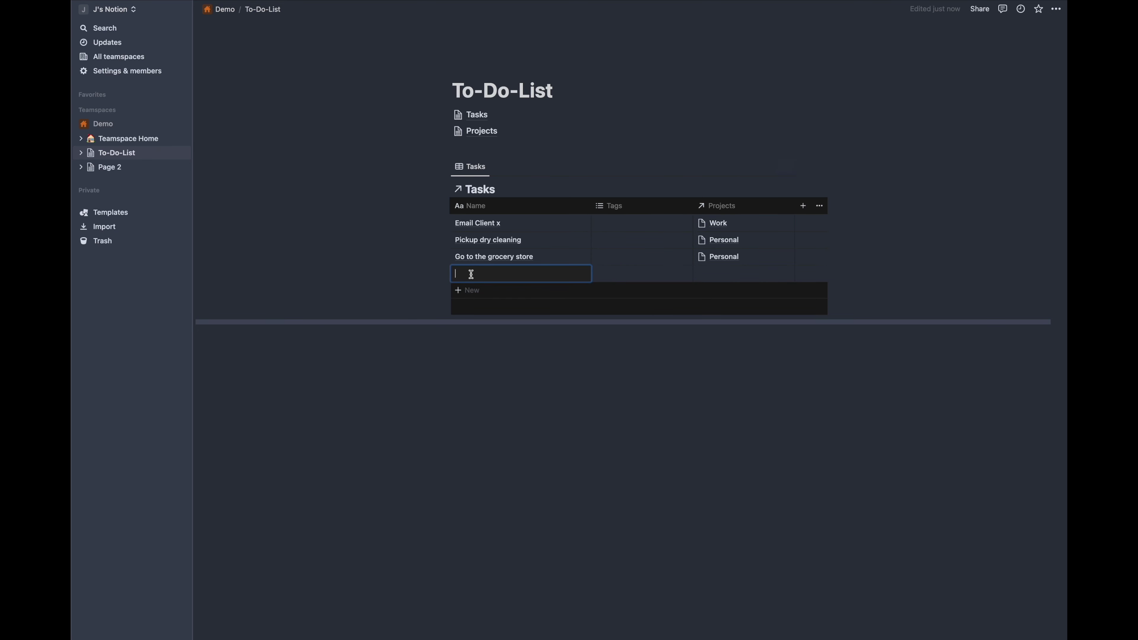
pyautogui.write('Task xyz')
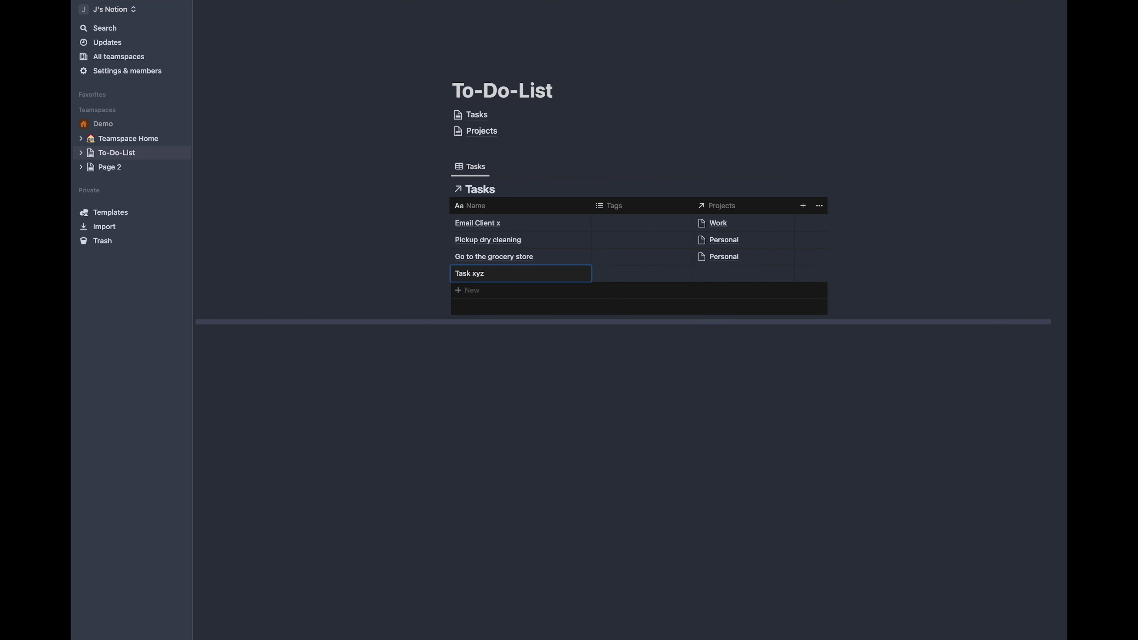
# Step: Add a Checkbox property and a Created time property to the original Tasks database
pyautogui.click(485, 116)
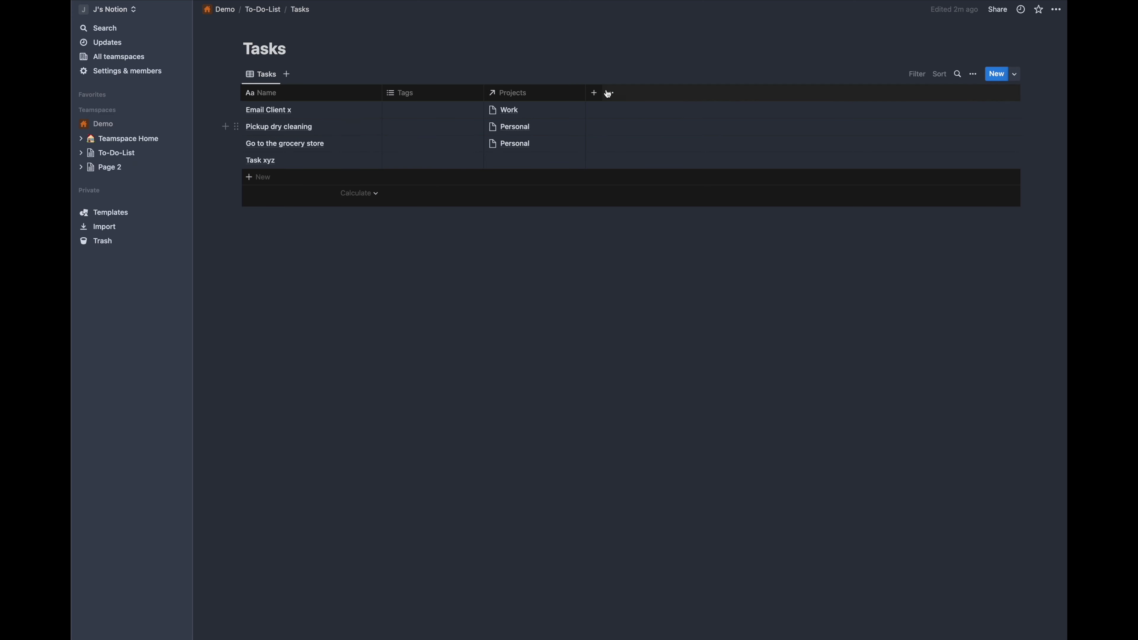
pyautogui.click(596, 93)
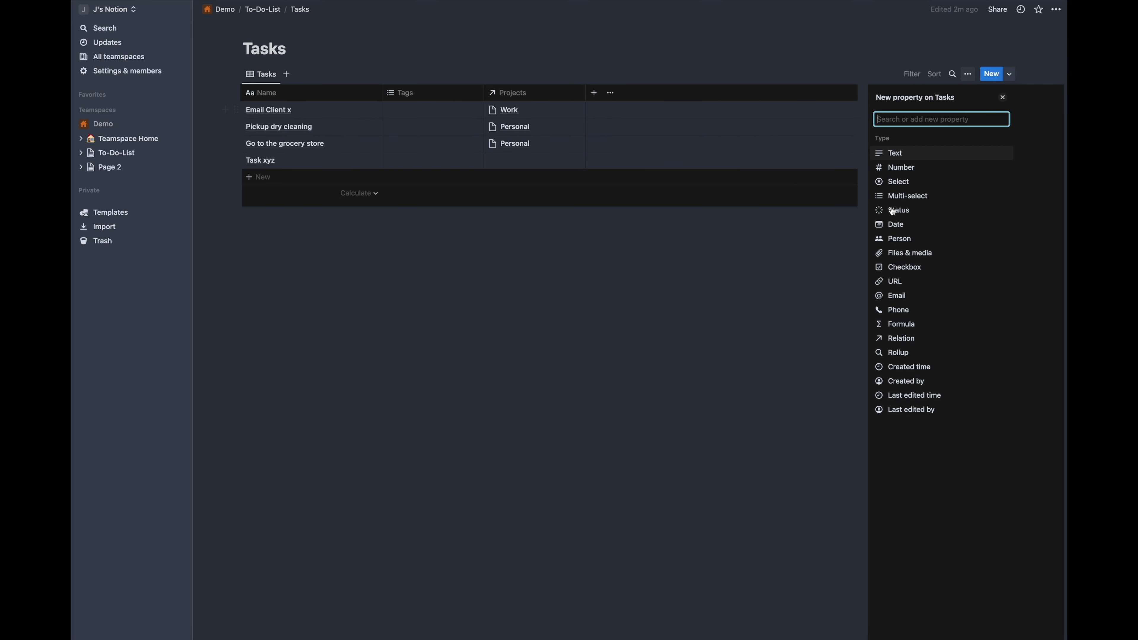
pyautogui.click(904, 267)
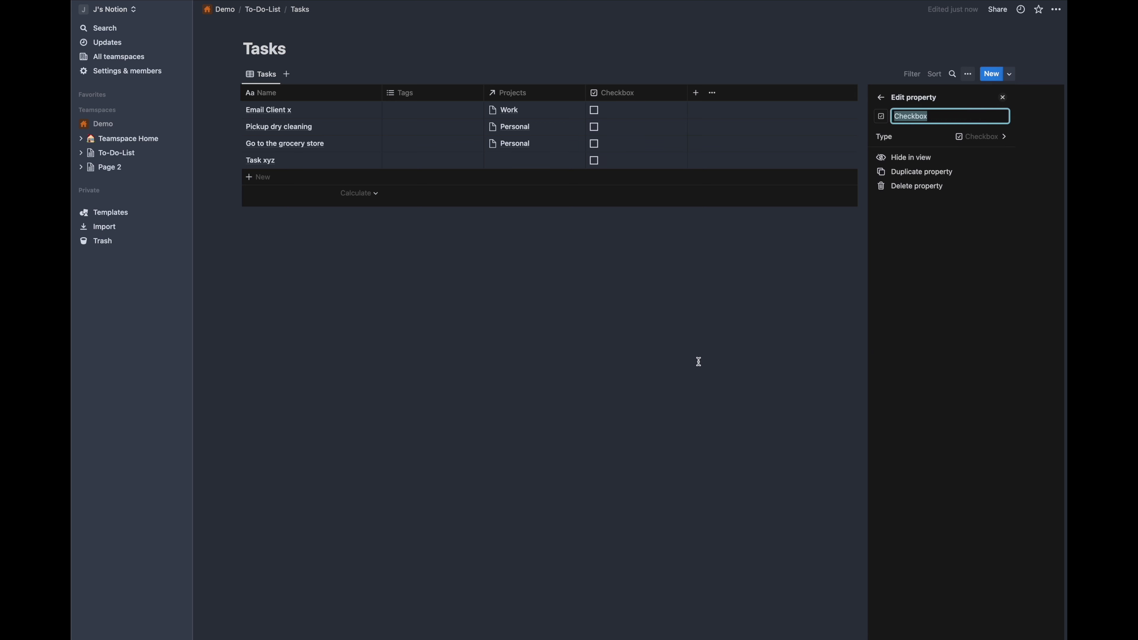
pyautogui.click(683, 356)
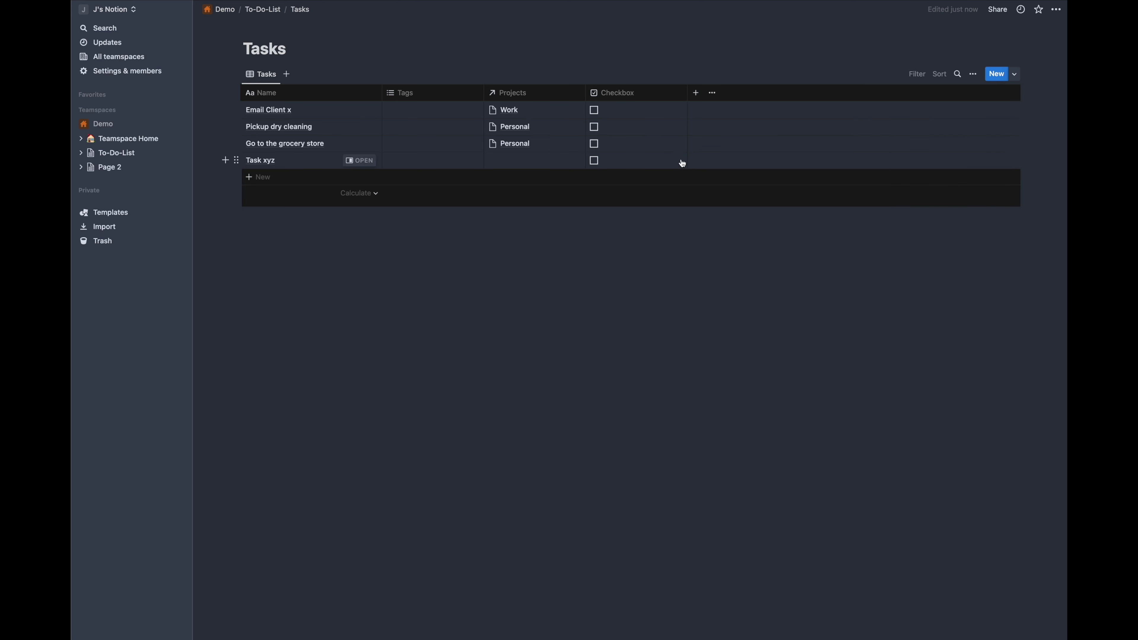
pyautogui.click(696, 93)
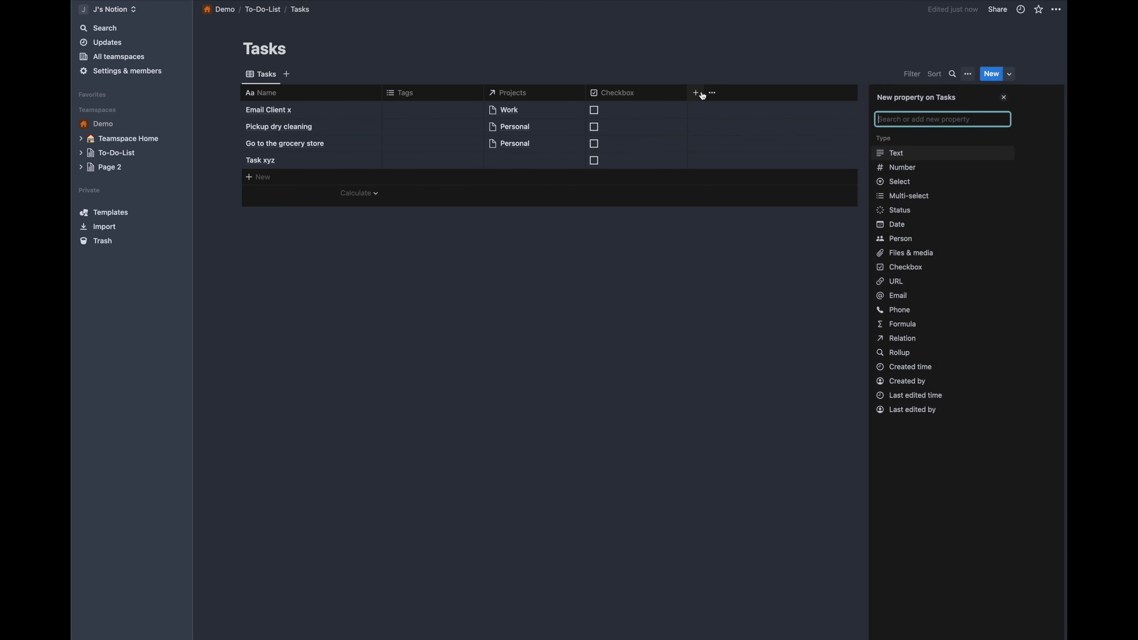
pyautogui.click(927, 369)
pyautogui.press('Escape')
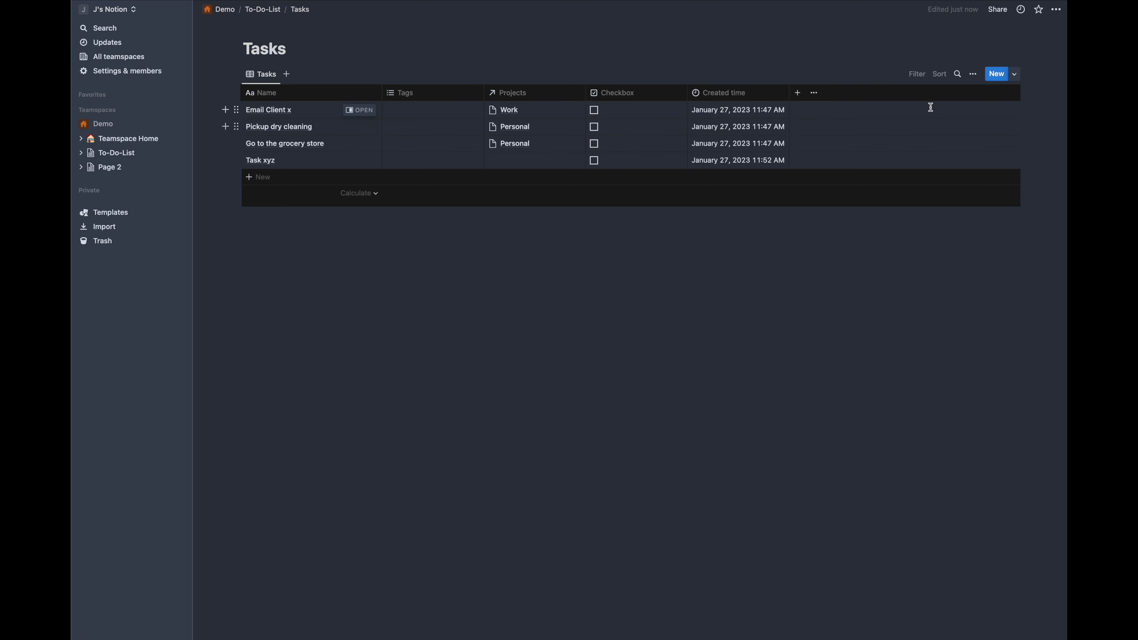
# Step: Create a new template for the Tasks database titled "Pickup dry cleaning"
pyautogui.click(1016, 74)
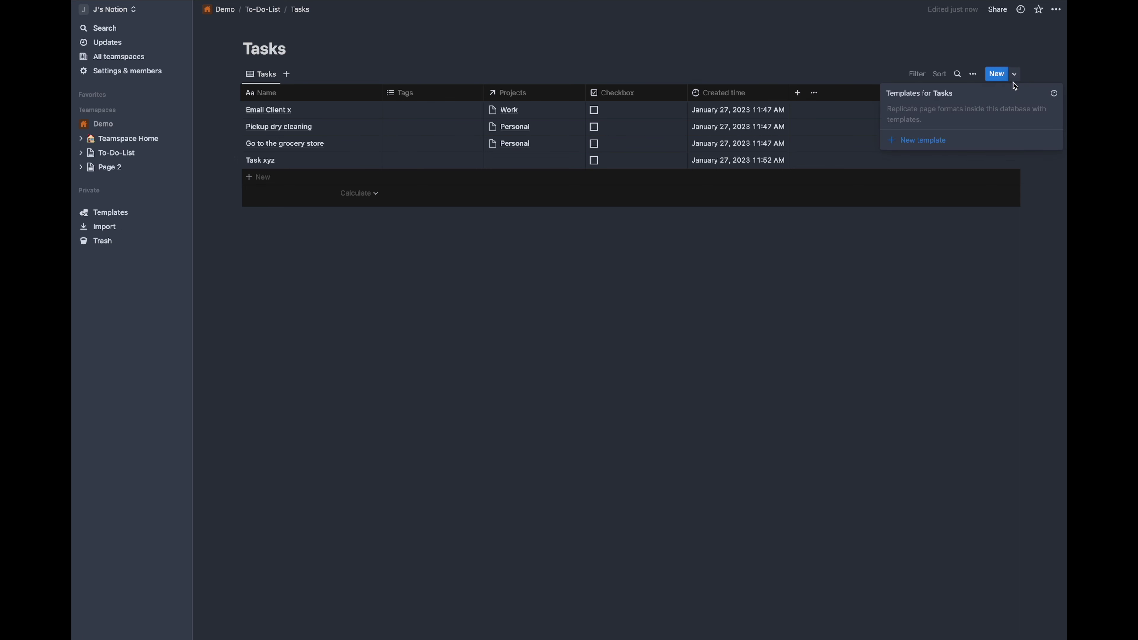
pyautogui.click(939, 145)
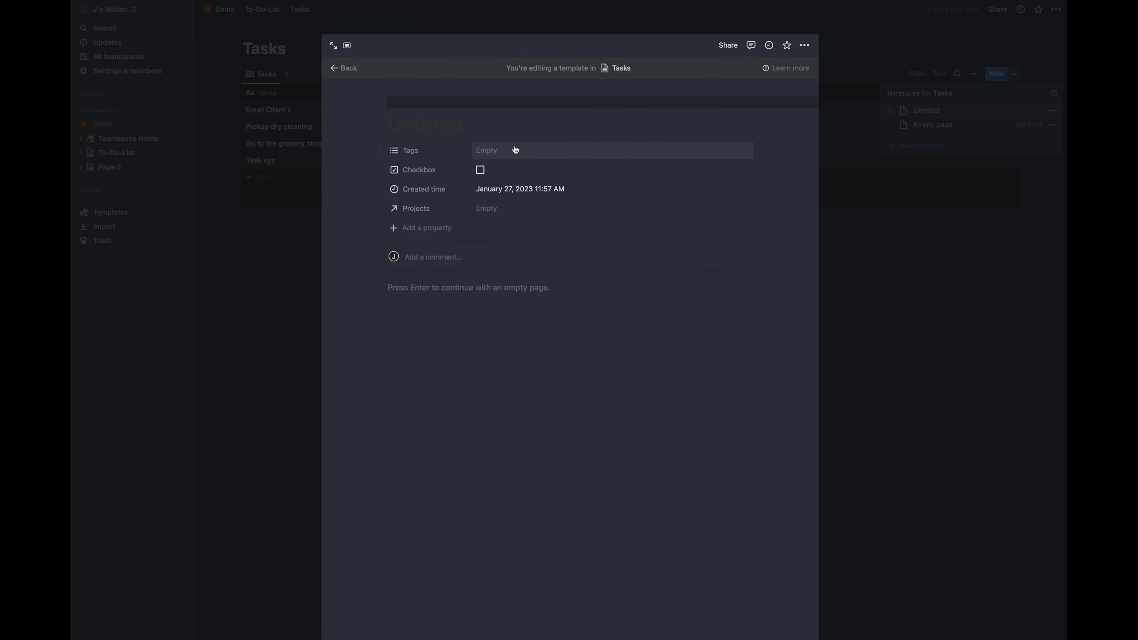
pyautogui.write('Pickup d')
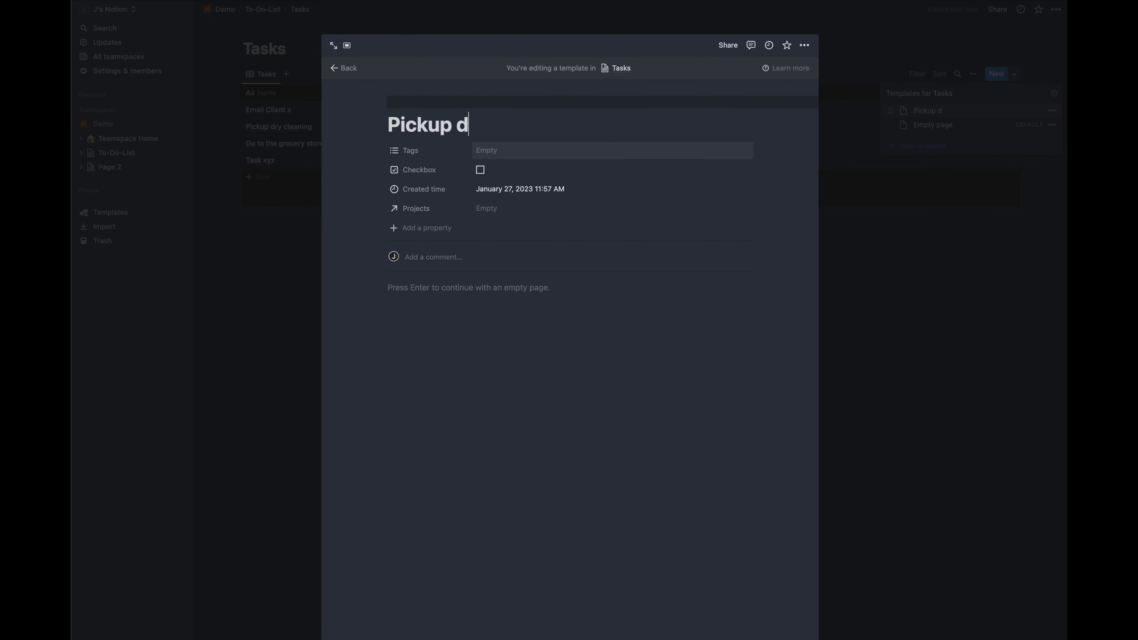
pyautogui.write('ry cleaning')
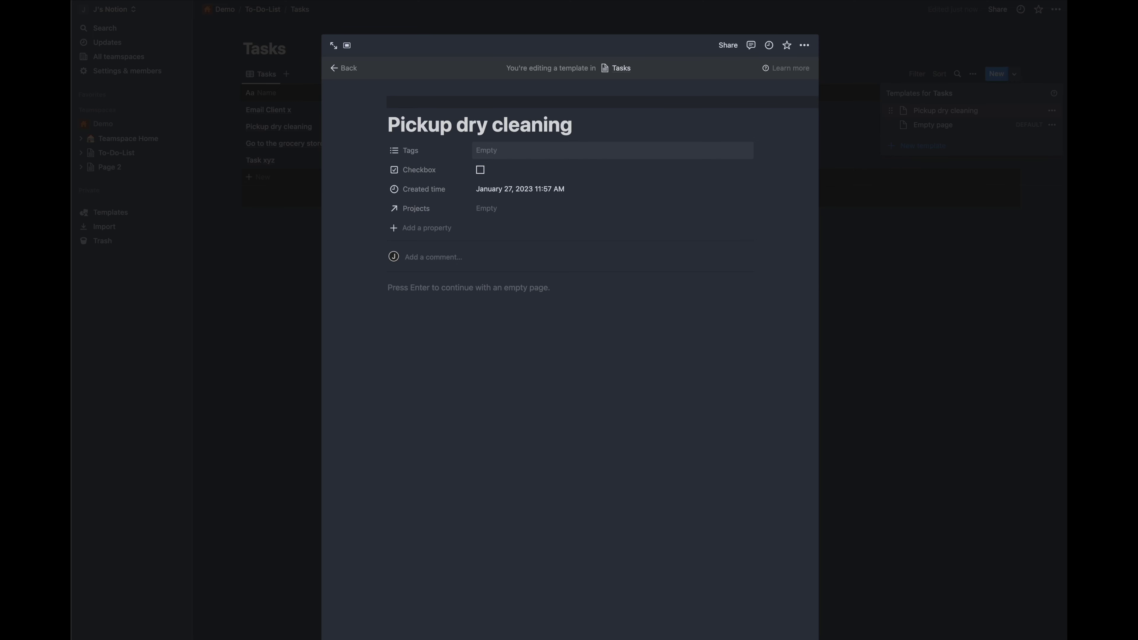
pyautogui.click(907, 294)
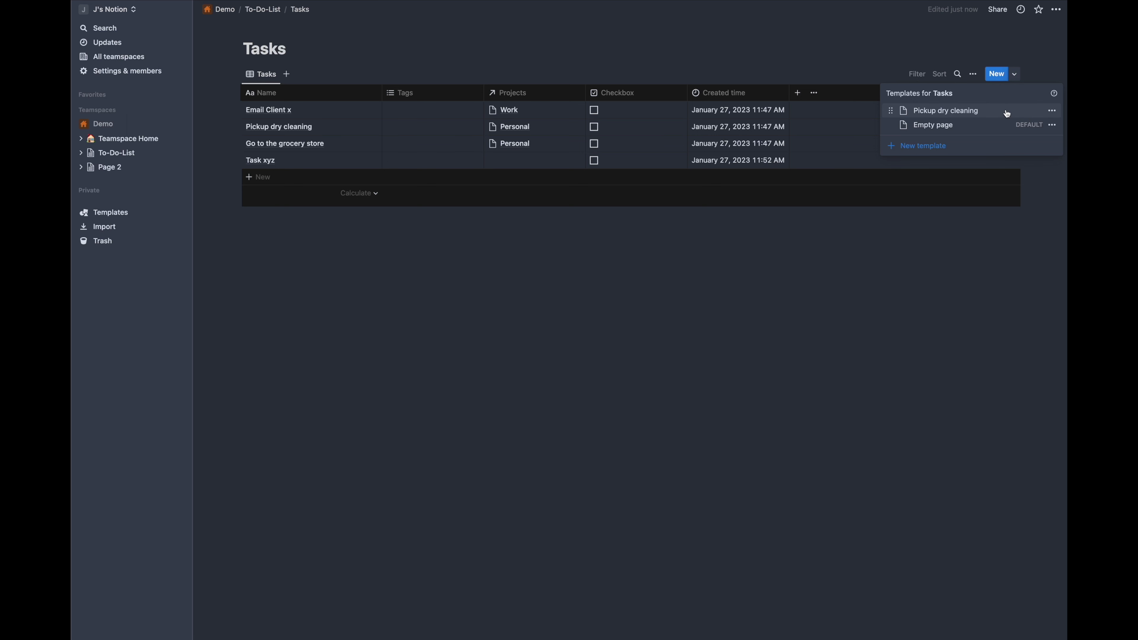
# Step: Set the "Pickup dry cleaning" template to repeat every week with creation at 12:01 PM, and save the schedule
pyautogui.click(1052, 112)
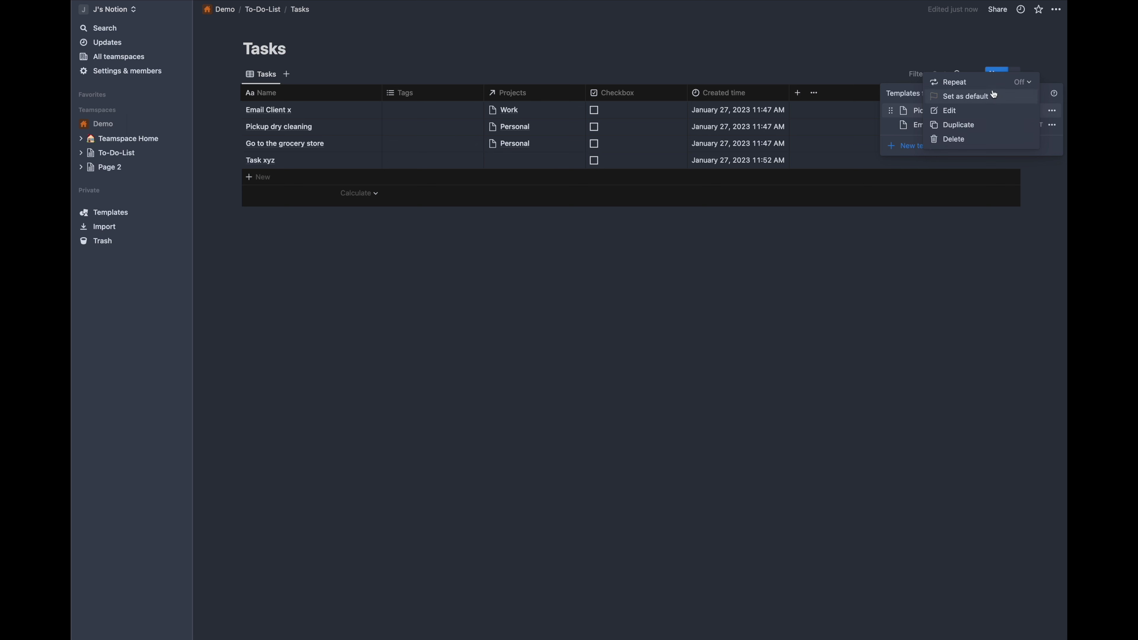
pyautogui.click(1017, 82)
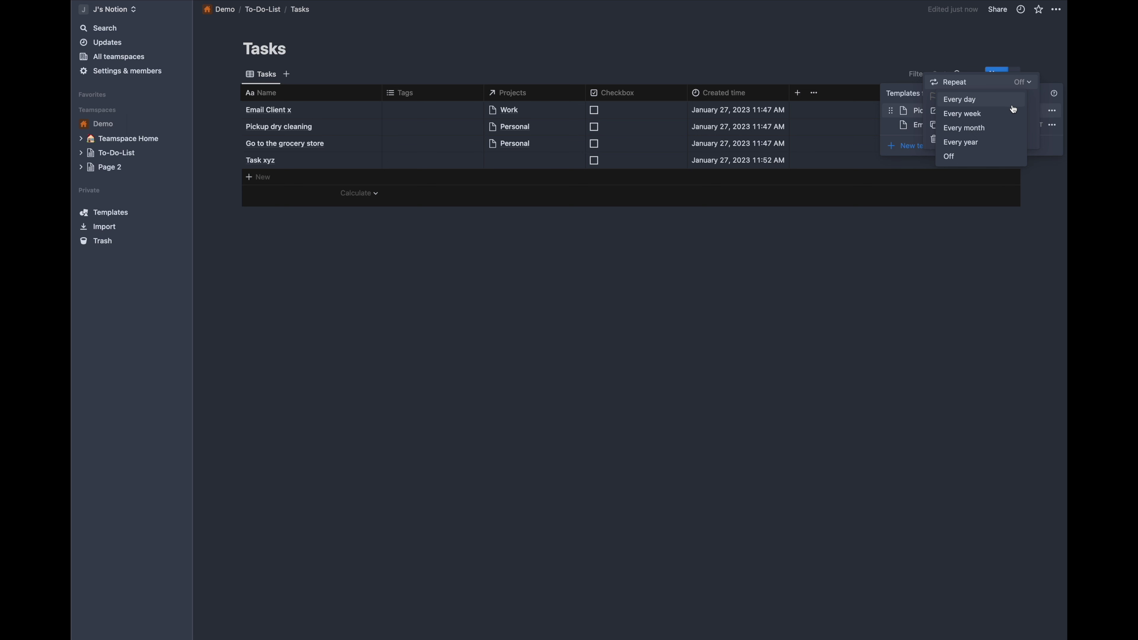
pyautogui.click(989, 117)
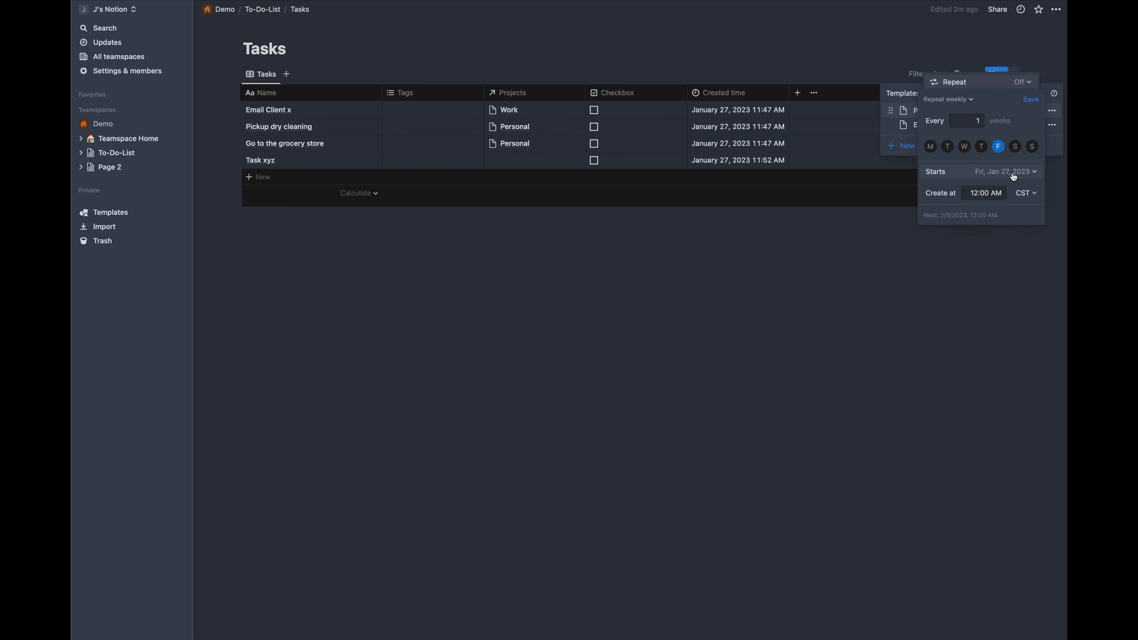
pyautogui.click(990, 192)
pyautogui.write('1')
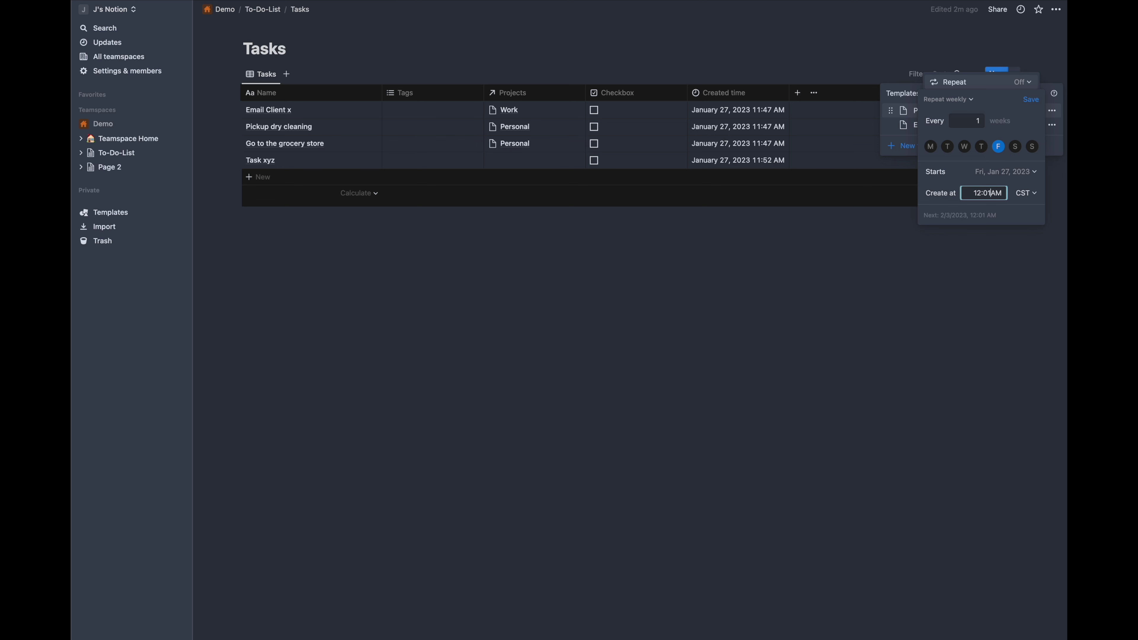
pyautogui.press('BackSpace')
pyautogui.press('BackSpace')
pyautogui.write('PM')
pyautogui.click(1031, 99)
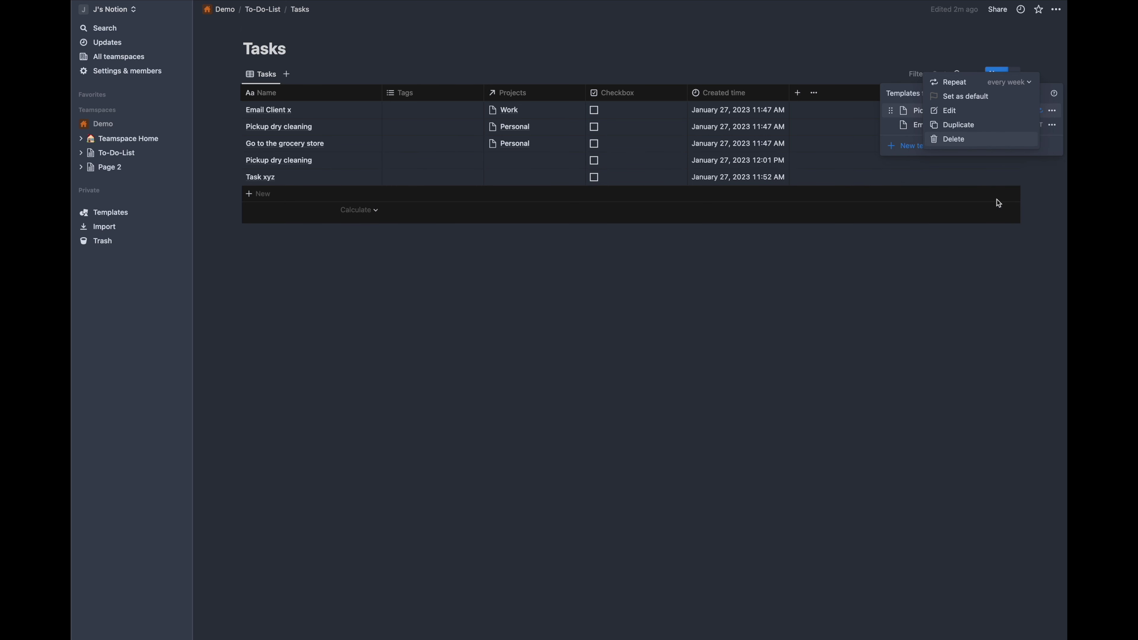
# Step: Dismiss the template list and delete the "Go to the grocery store" row from the Tasks database
pyautogui.click(960, 296)
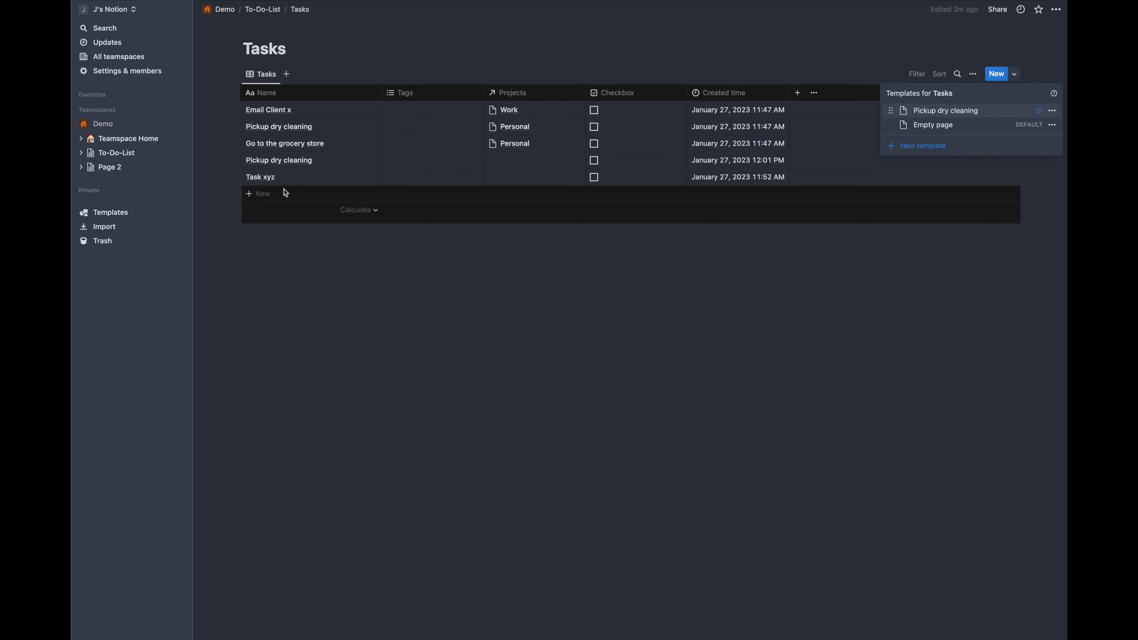
pyautogui.click(416, 249)
pyautogui.moveTo(324, 161)
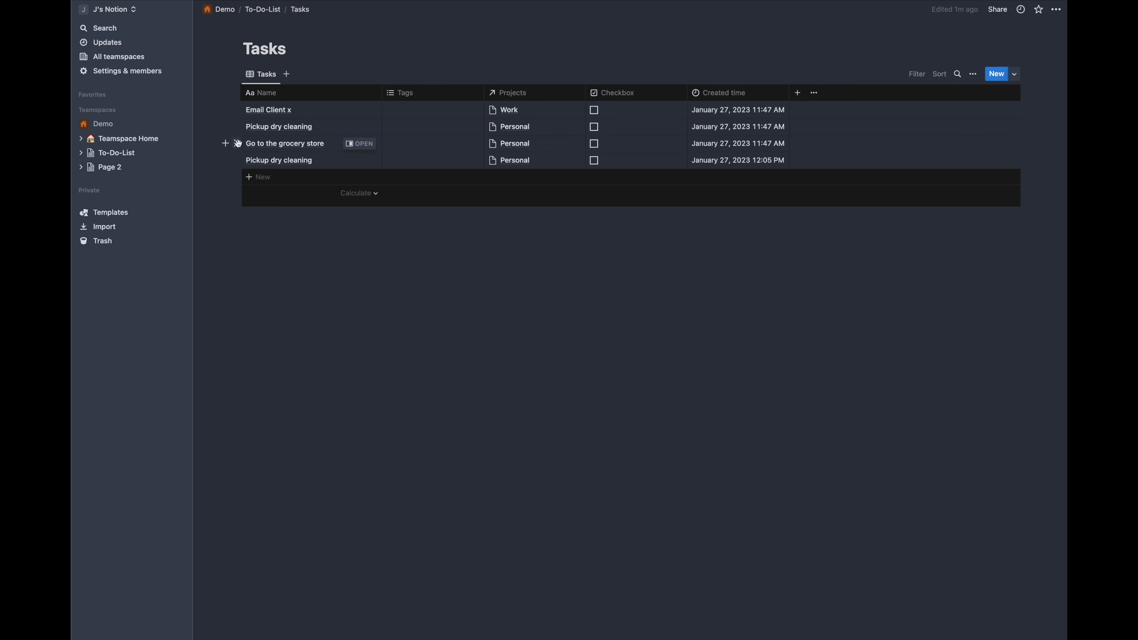
pyautogui.click(238, 144)
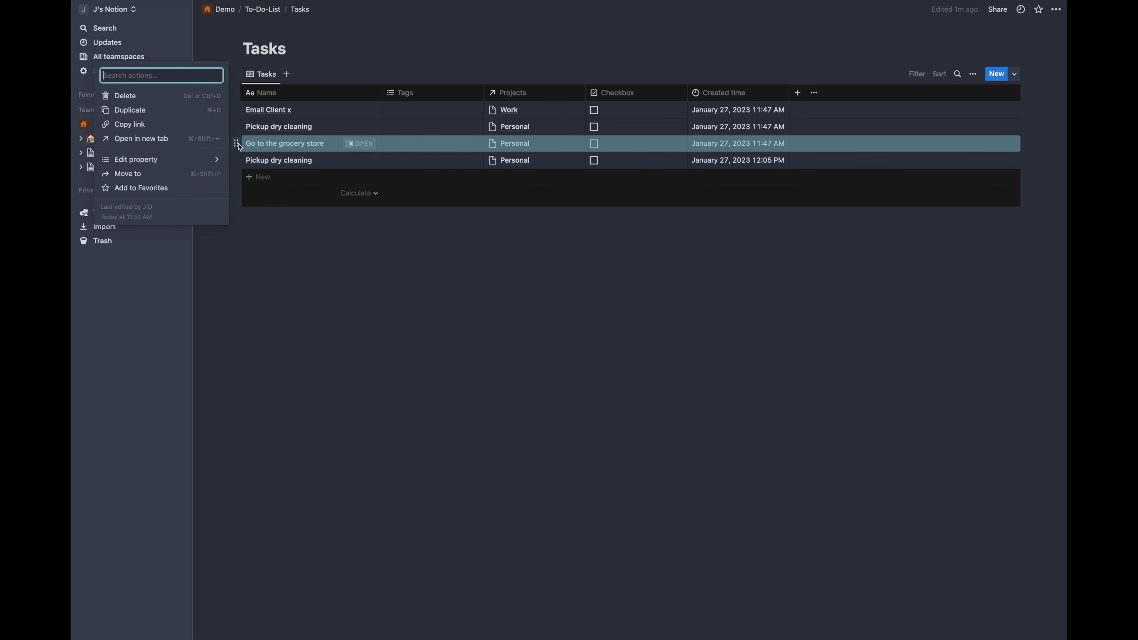
pyautogui.click(130, 96)
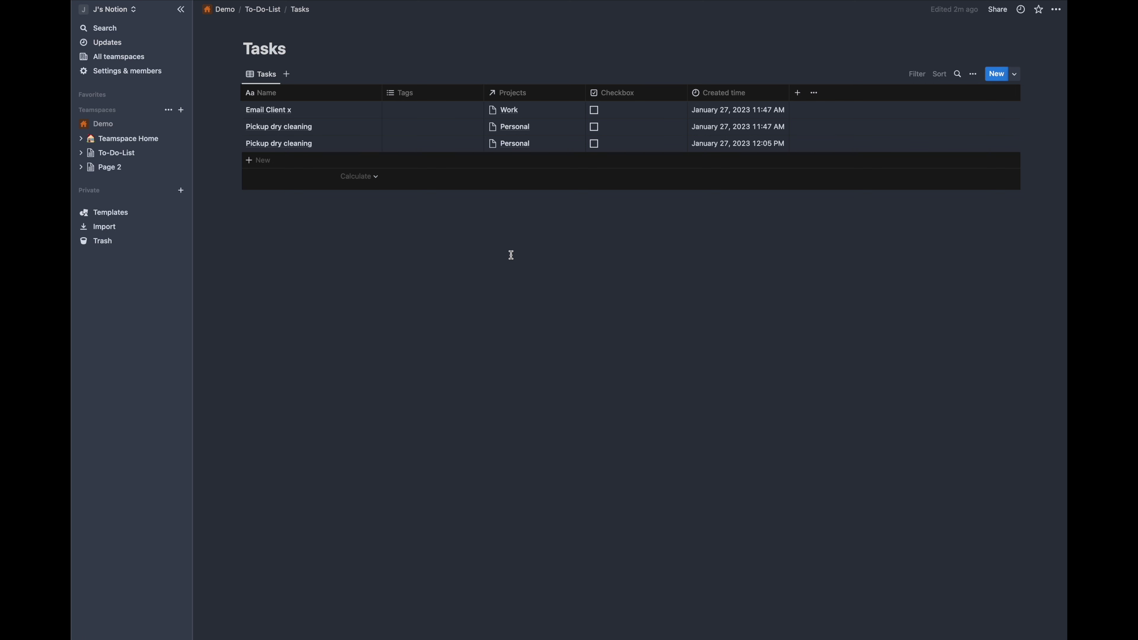
# Step: Restore the Tasks database to the page history version from today at 12:04 PM
pyautogui.click(1058, 11)
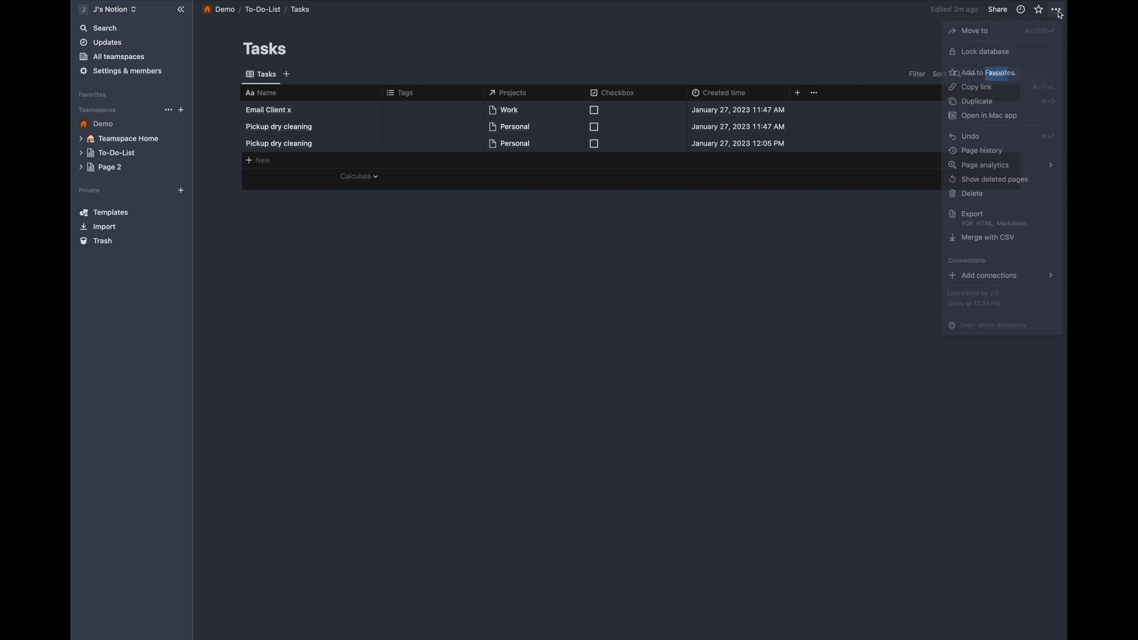
pyautogui.click(1002, 153)
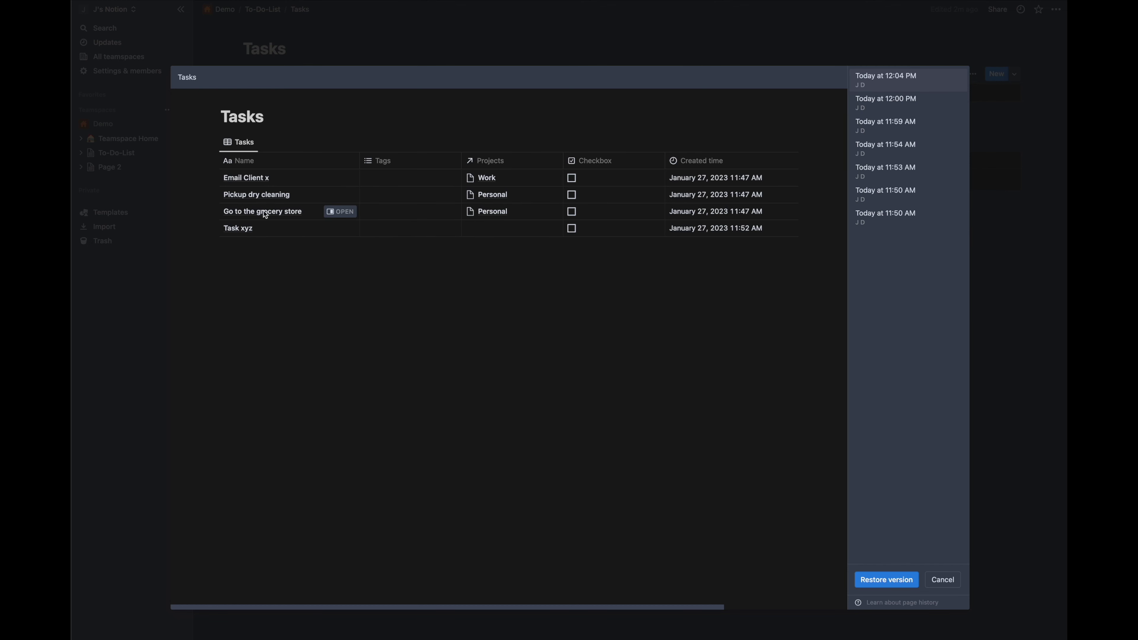
pyautogui.click(886, 579)
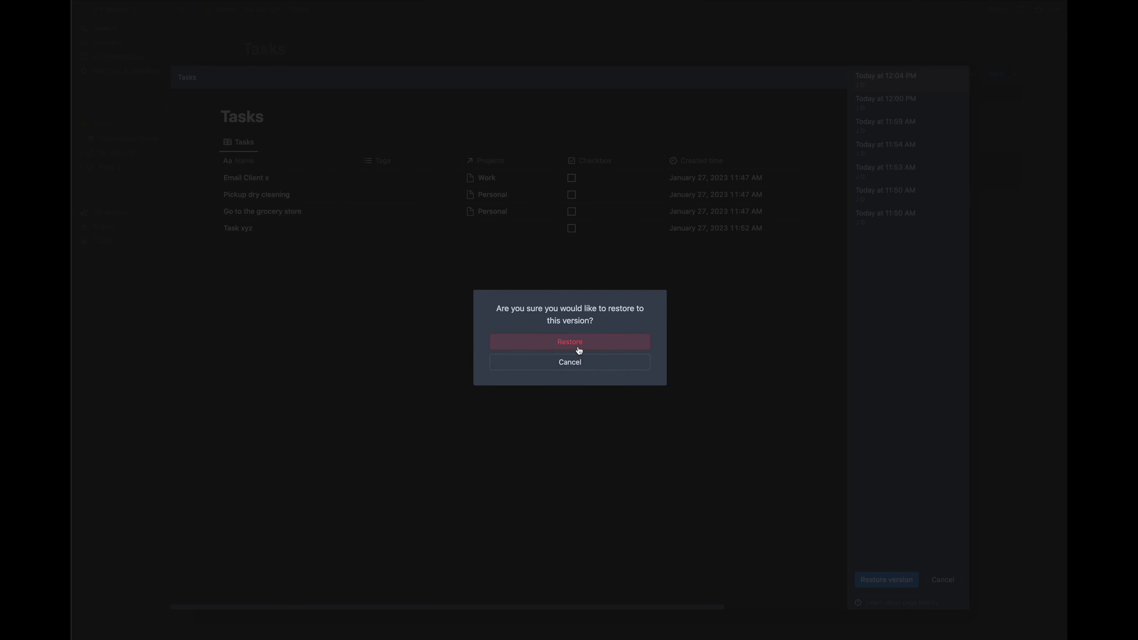
pyautogui.click(578, 348)
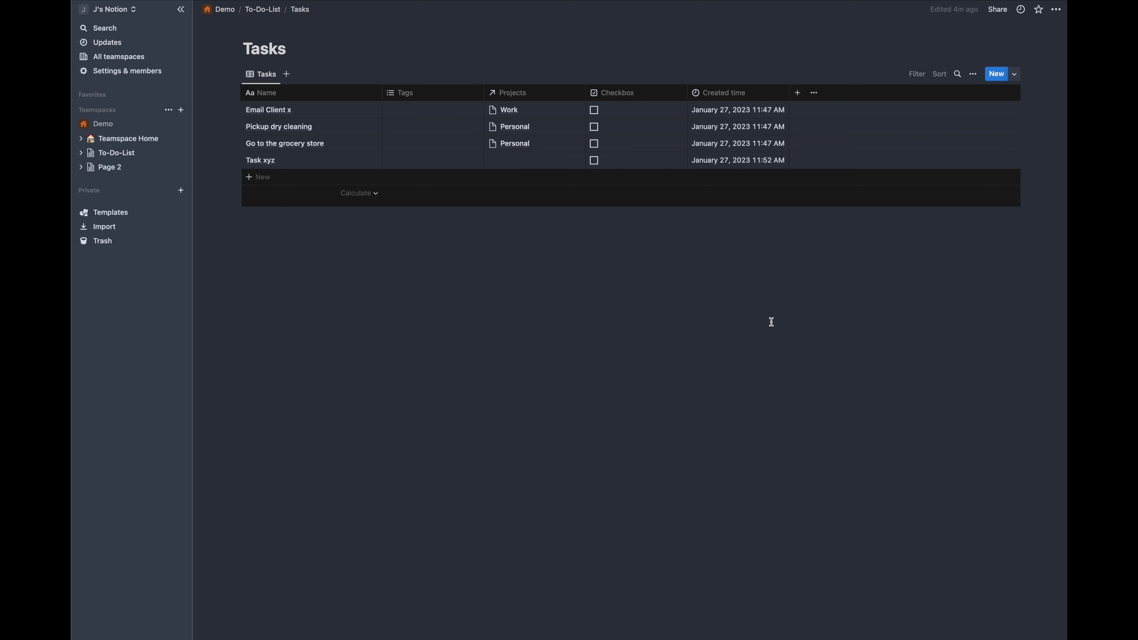
# Step: Examine the export format choices for the Tasks database and leave the export settings without exporting
pyautogui.click(1057, 10)
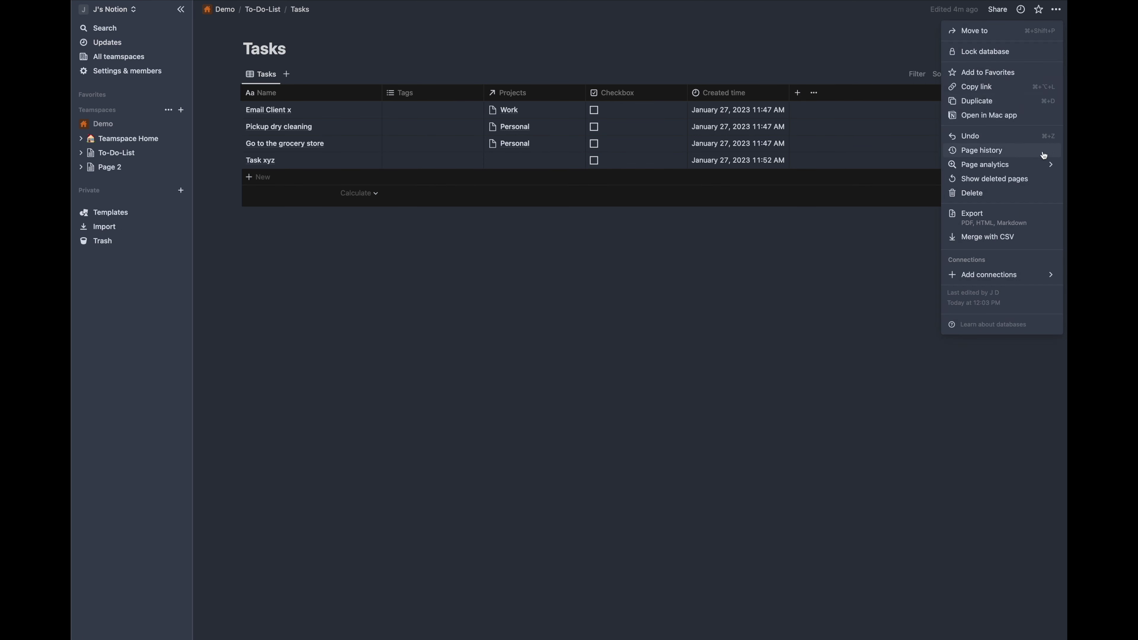
pyautogui.click(1022, 224)
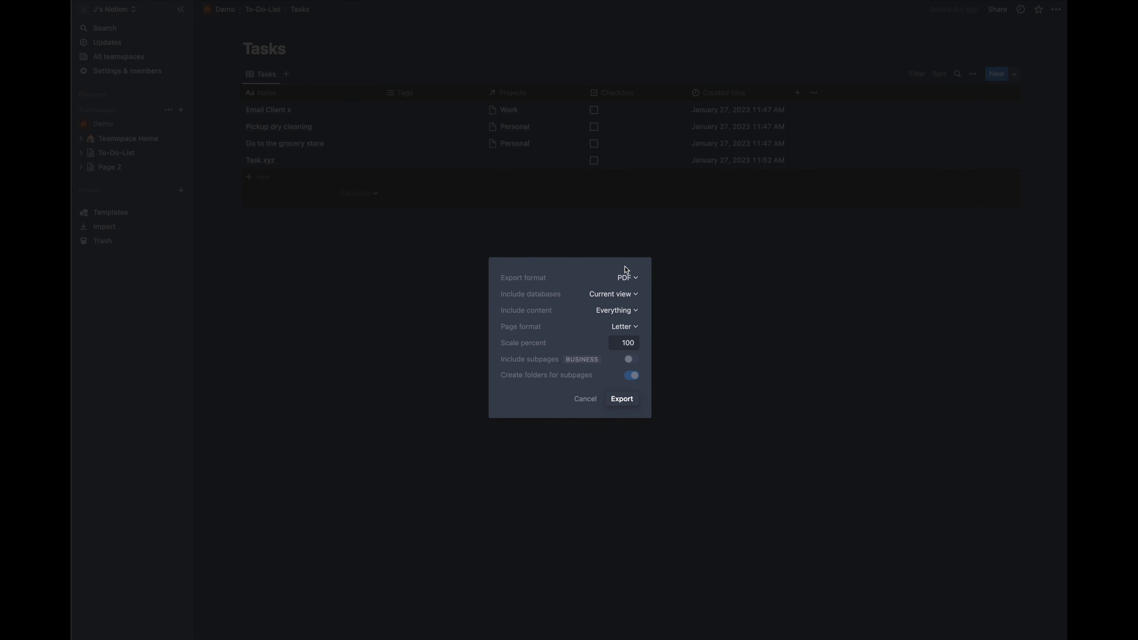
pyautogui.click(629, 279)
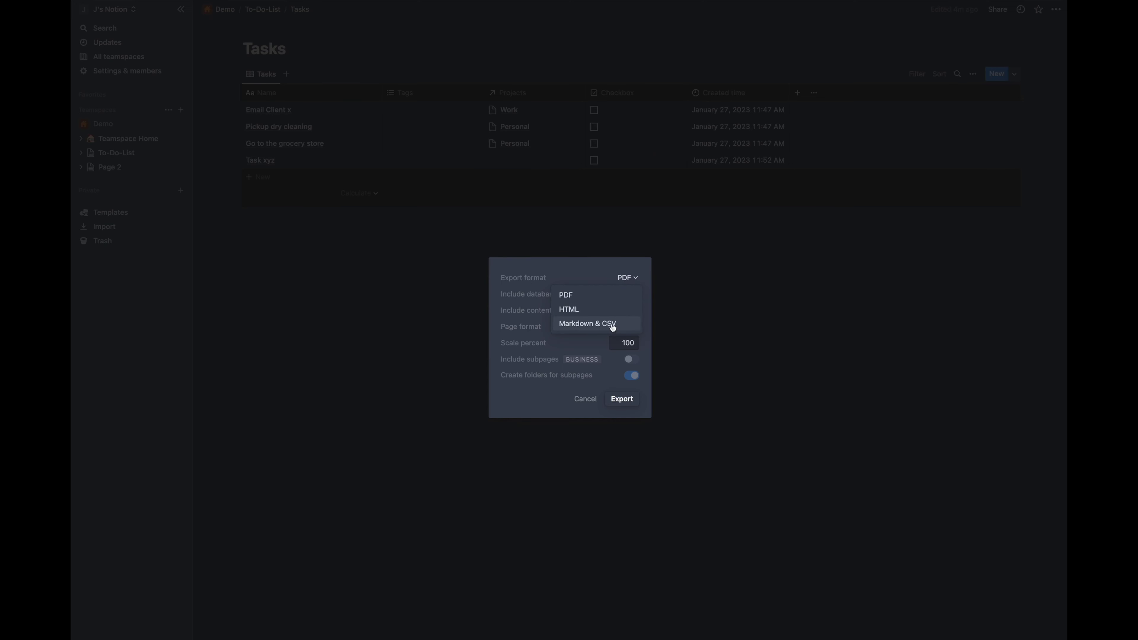
pyautogui.click(759, 315)
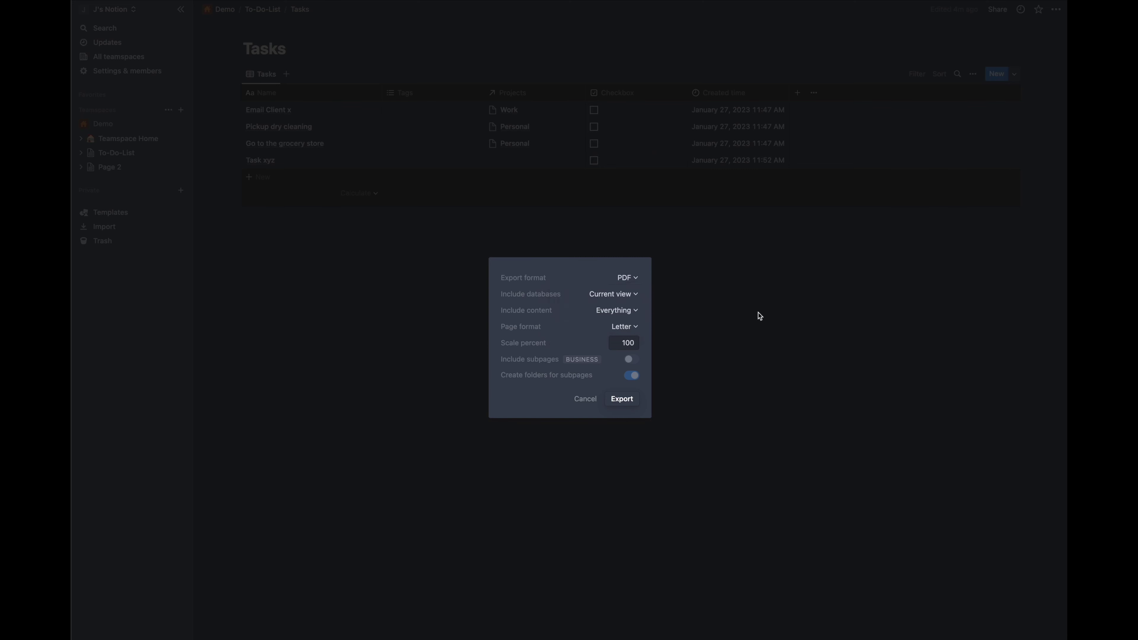
pyautogui.click(784, 377)
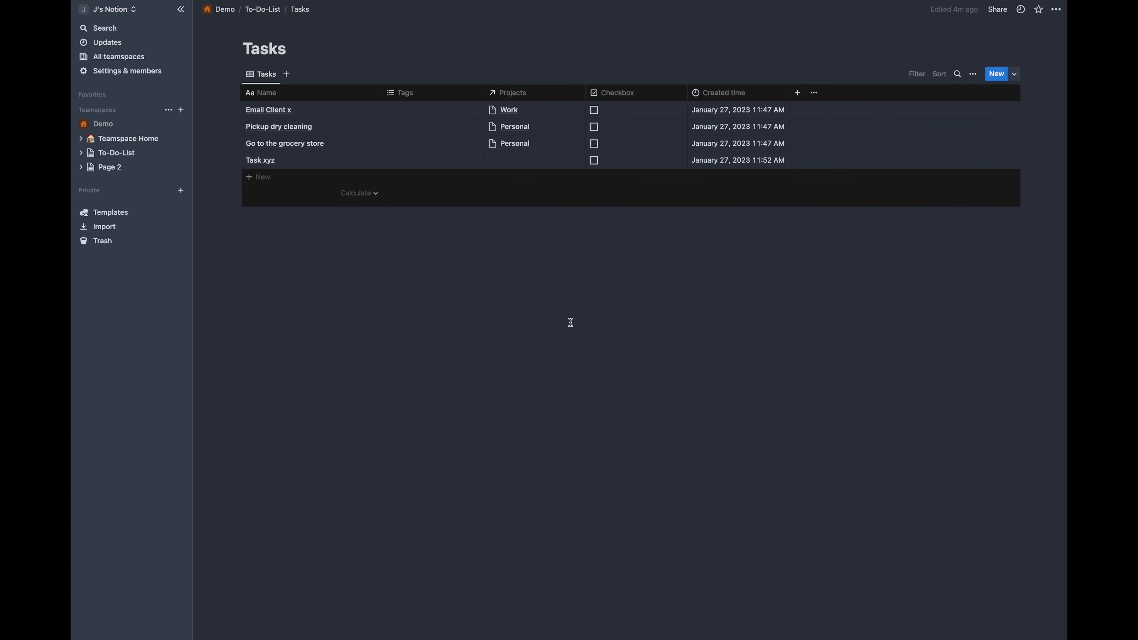
# Step: Export all workspace content in HTML format, including everything and creating folders for subpages
pyautogui.click(128, 71)
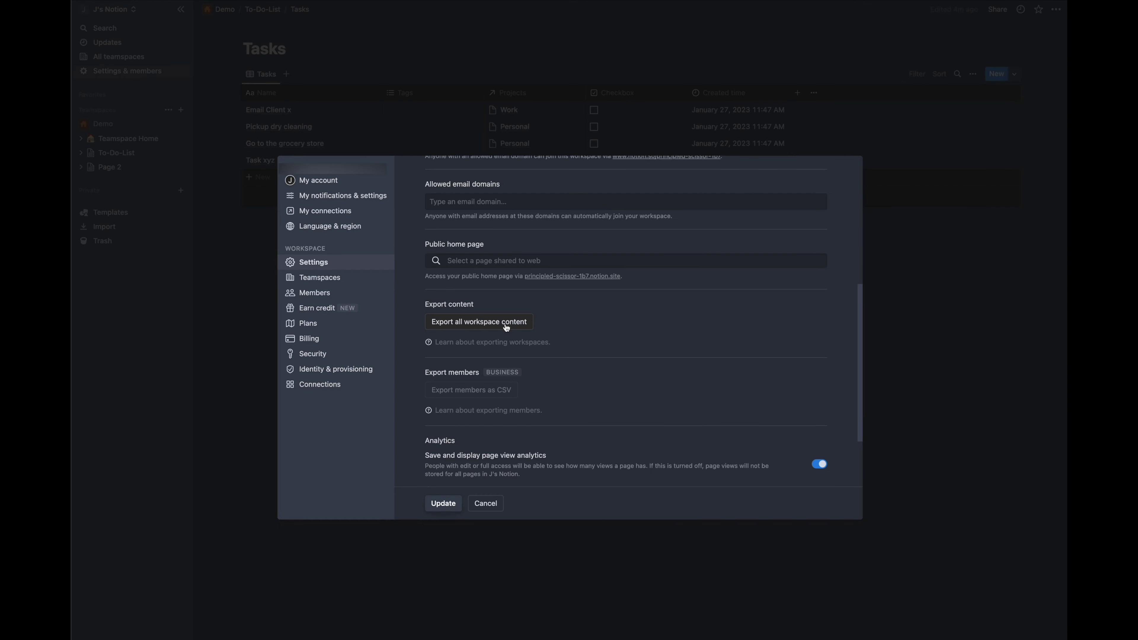
pyautogui.click(506, 328)
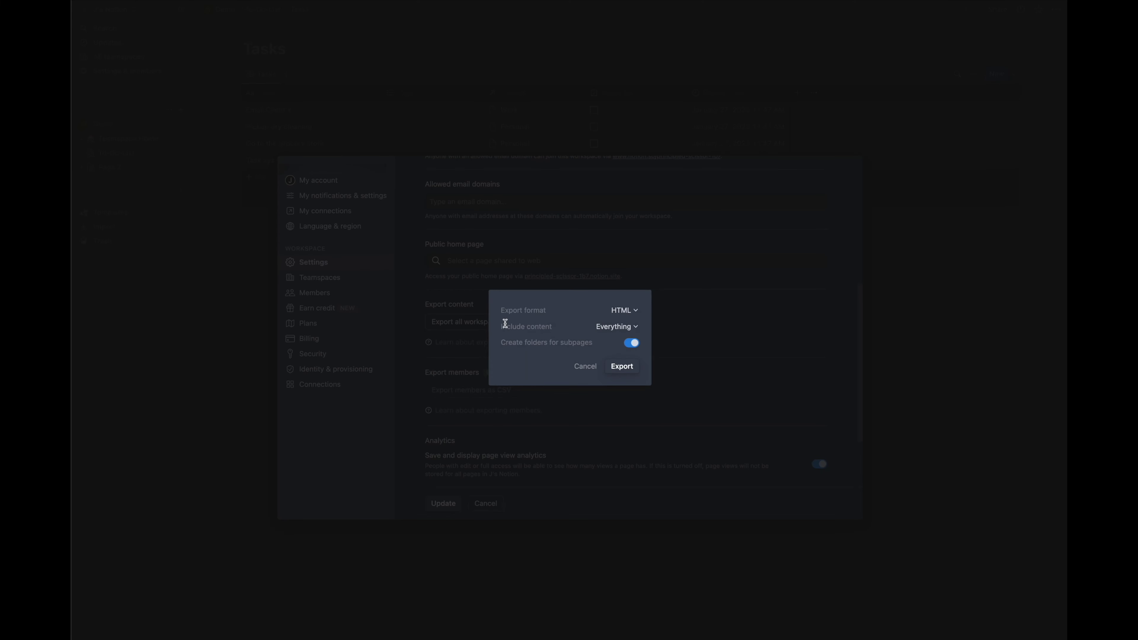
pyautogui.click(620, 314)
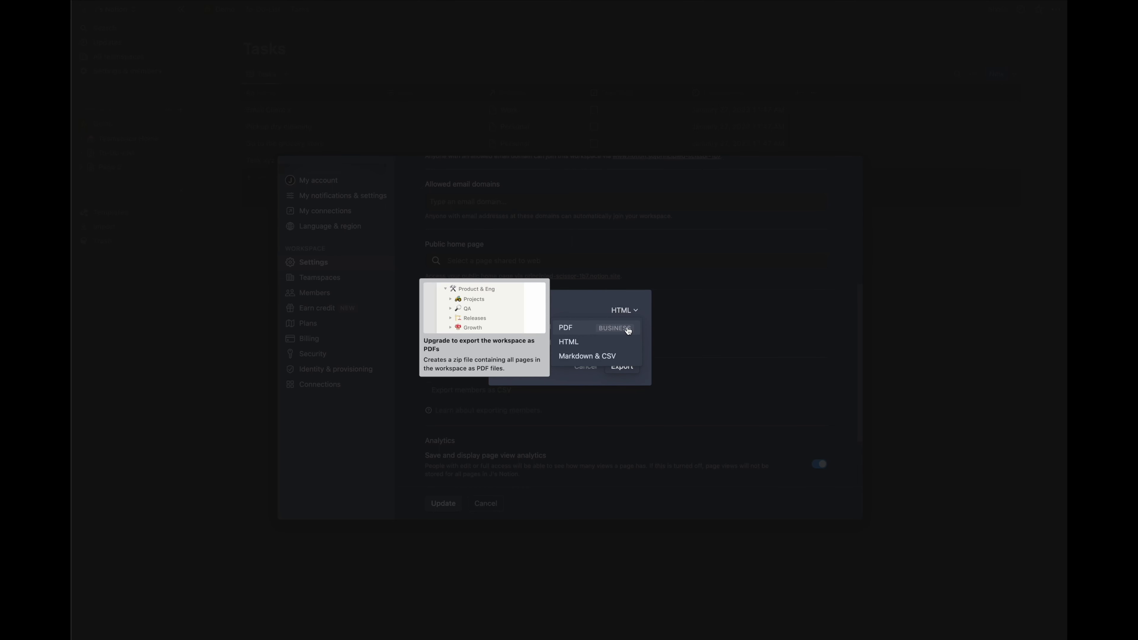
pyautogui.click(594, 297)
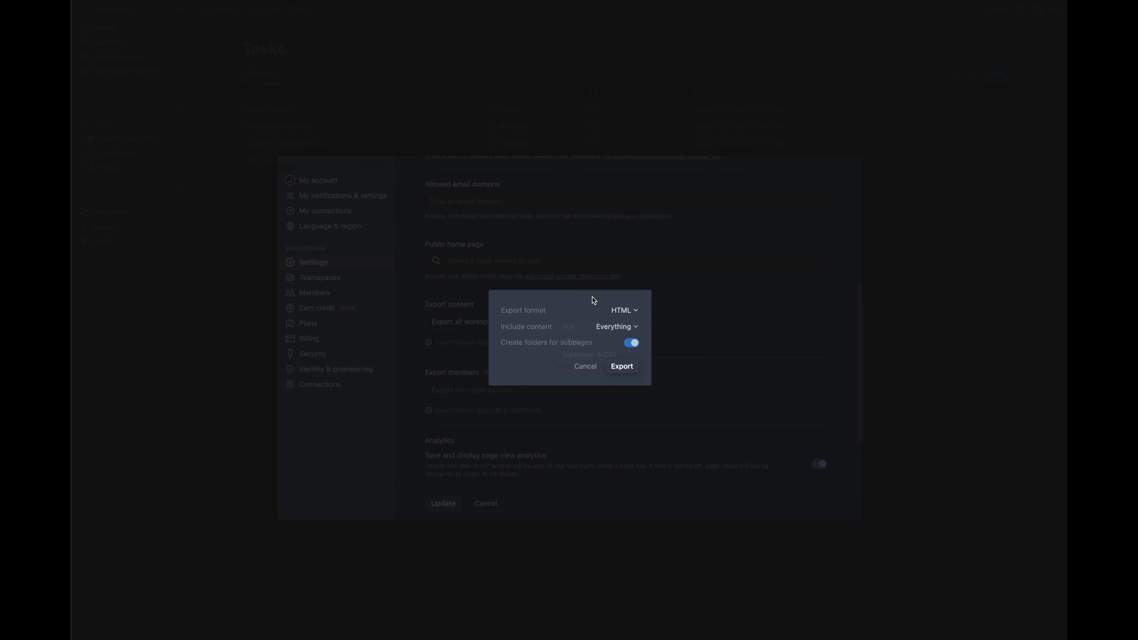
pyautogui.click(618, 331)
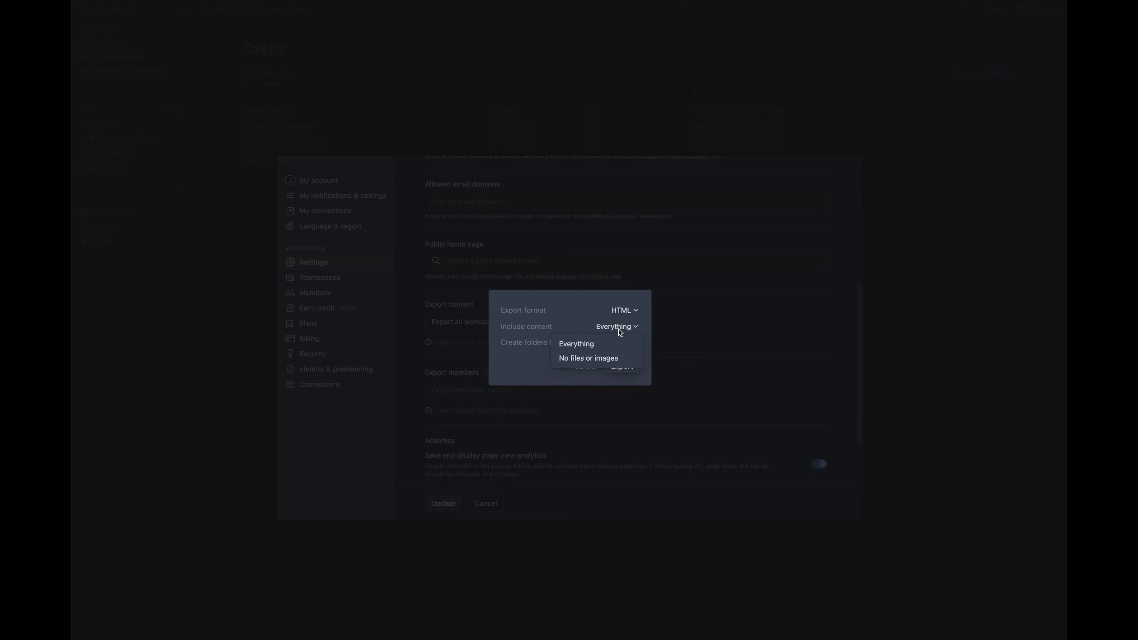
pyautogui.click(588, 330)
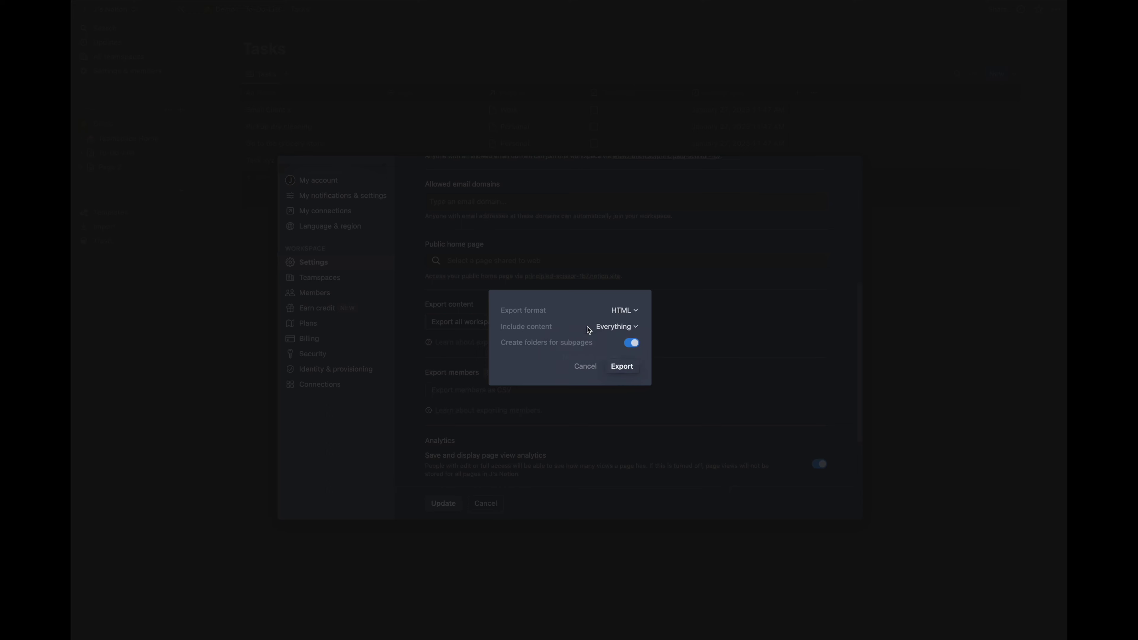
pyautogui.click(631, 369)
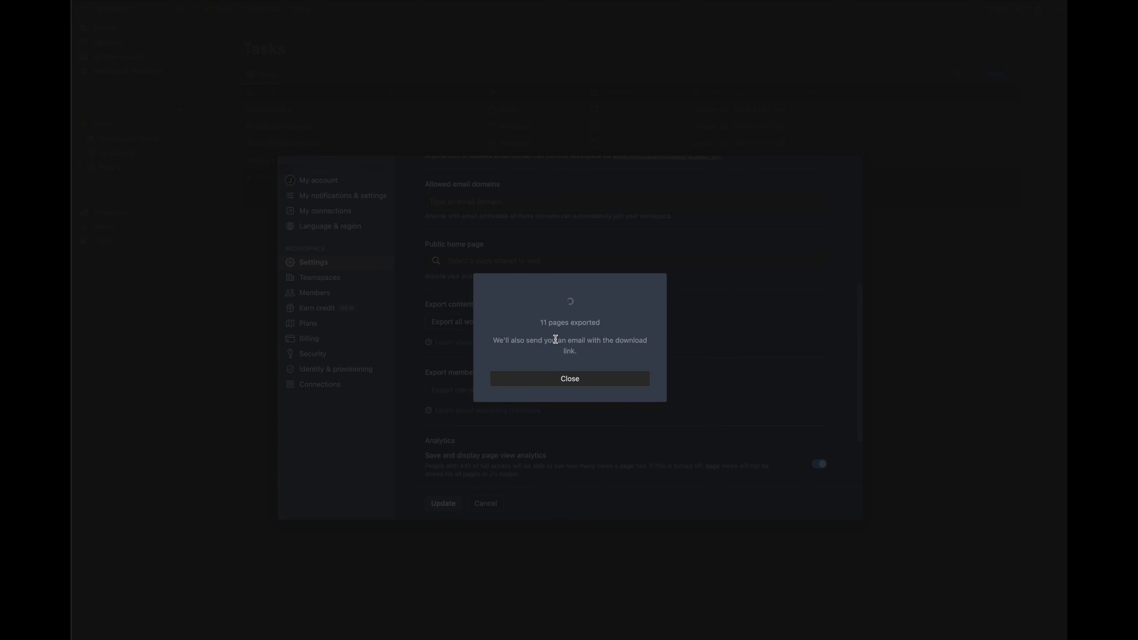